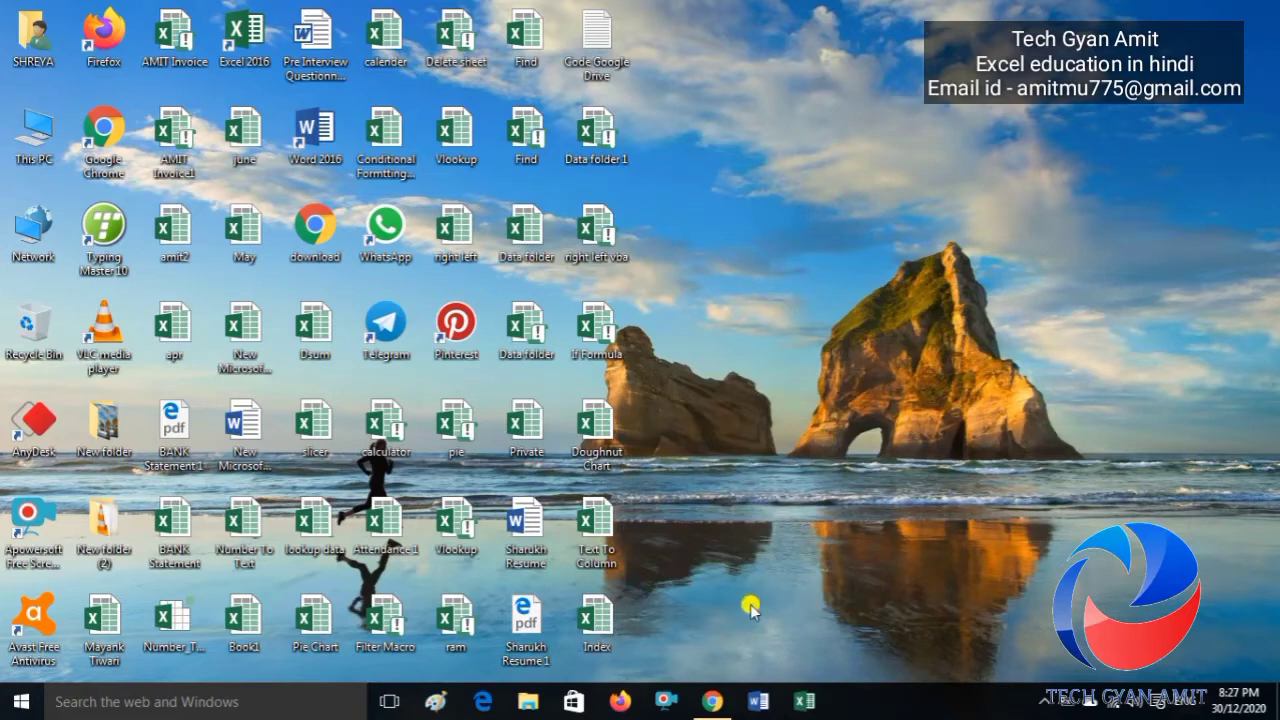
# Step: Switch to Form responses 1 and locate the empty row 6 in the second response block
pyautogui.click(714, 704)
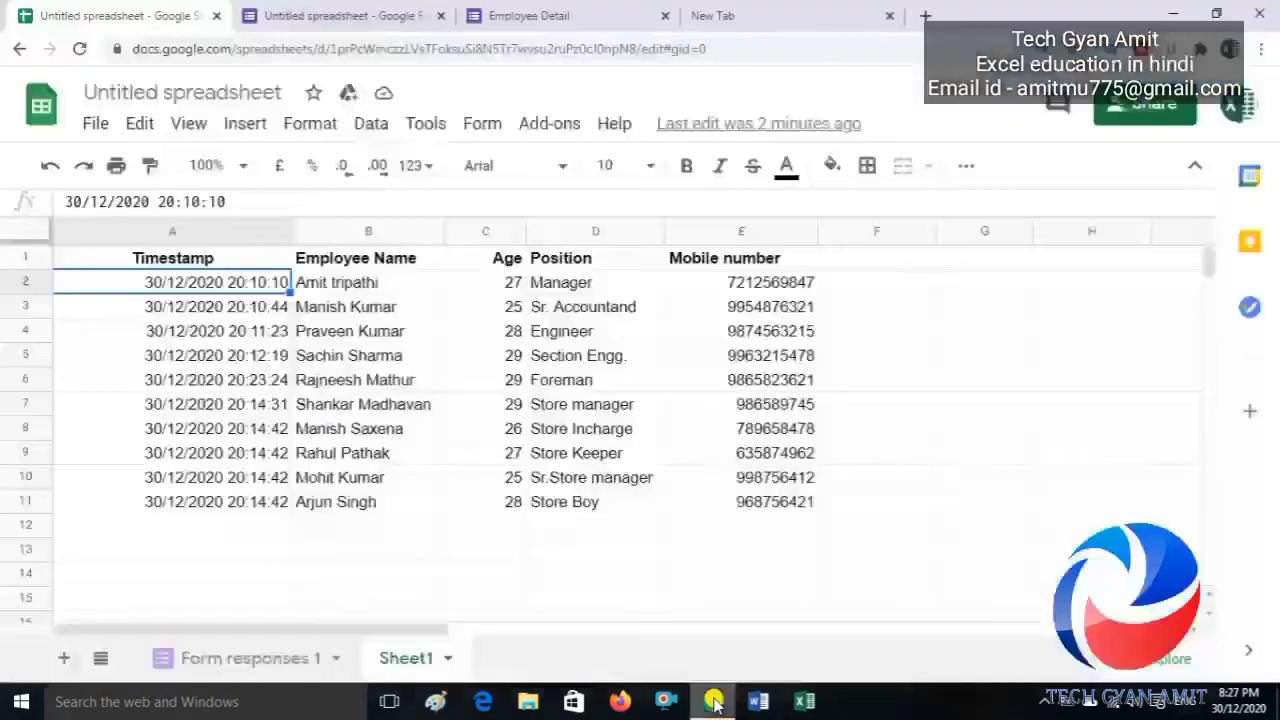
pyautogui.click(263, 662)
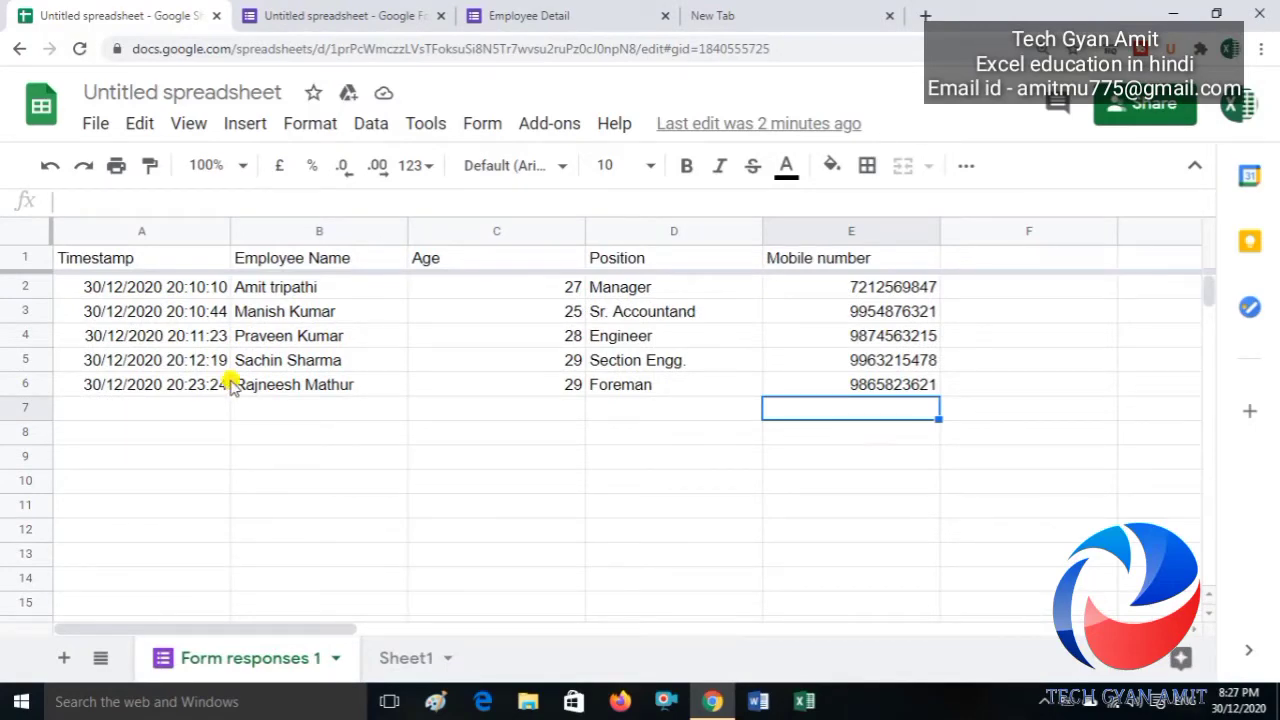
pyautogui.press('Right')
pyautogui.press('Right')
pyautogui.press('Right')
pyautogui.press('Right')
pyautogui.press('Right')
pyautogui.press('Right')
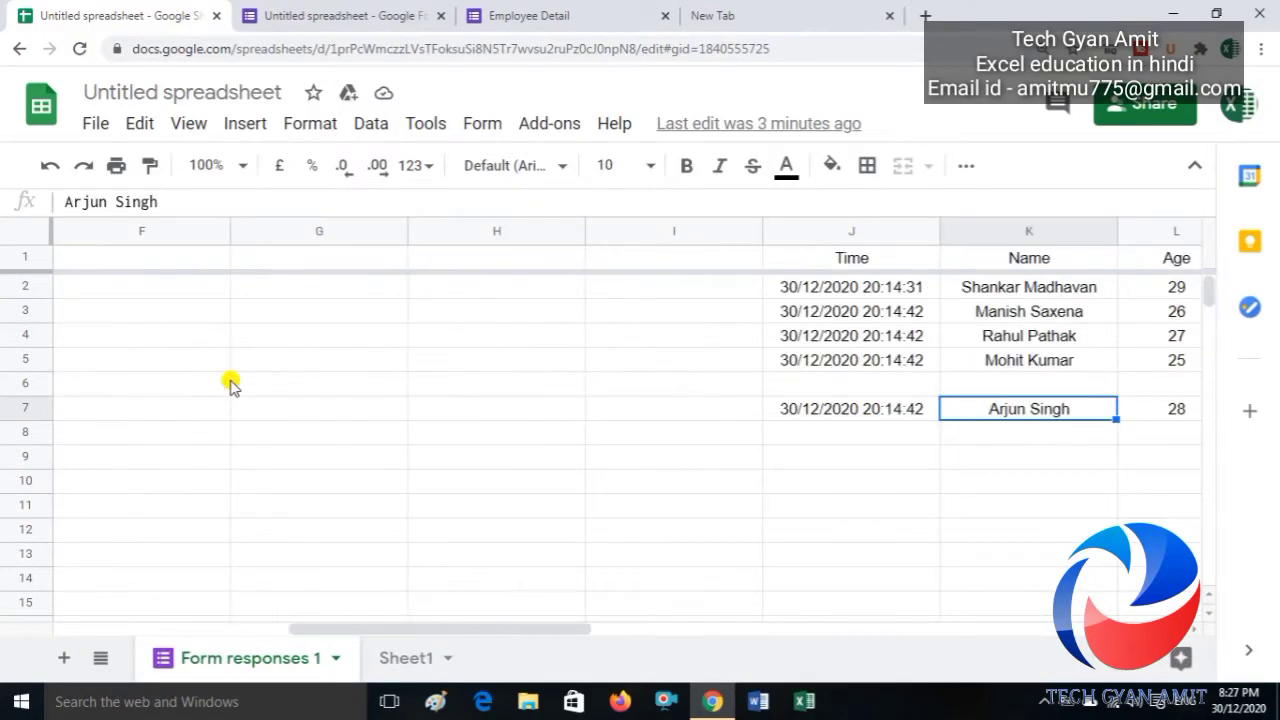
pyautogui.press('Up')
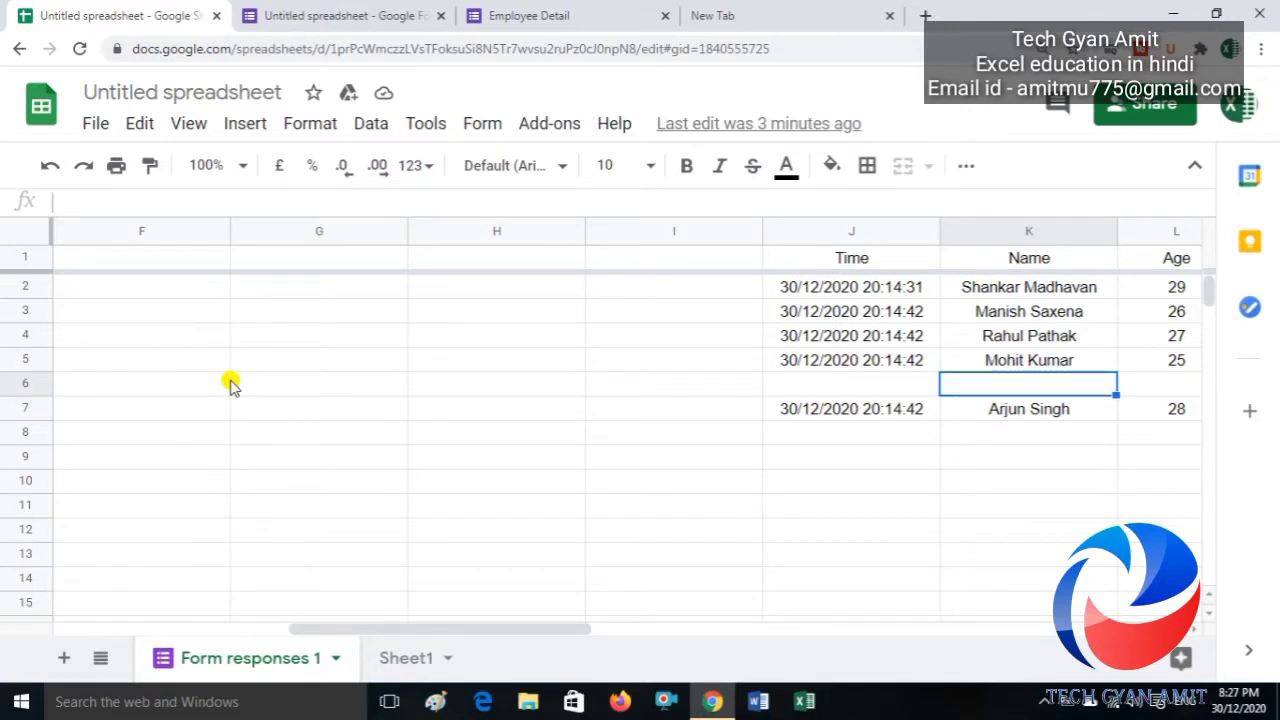
pyautogui.press('Left')
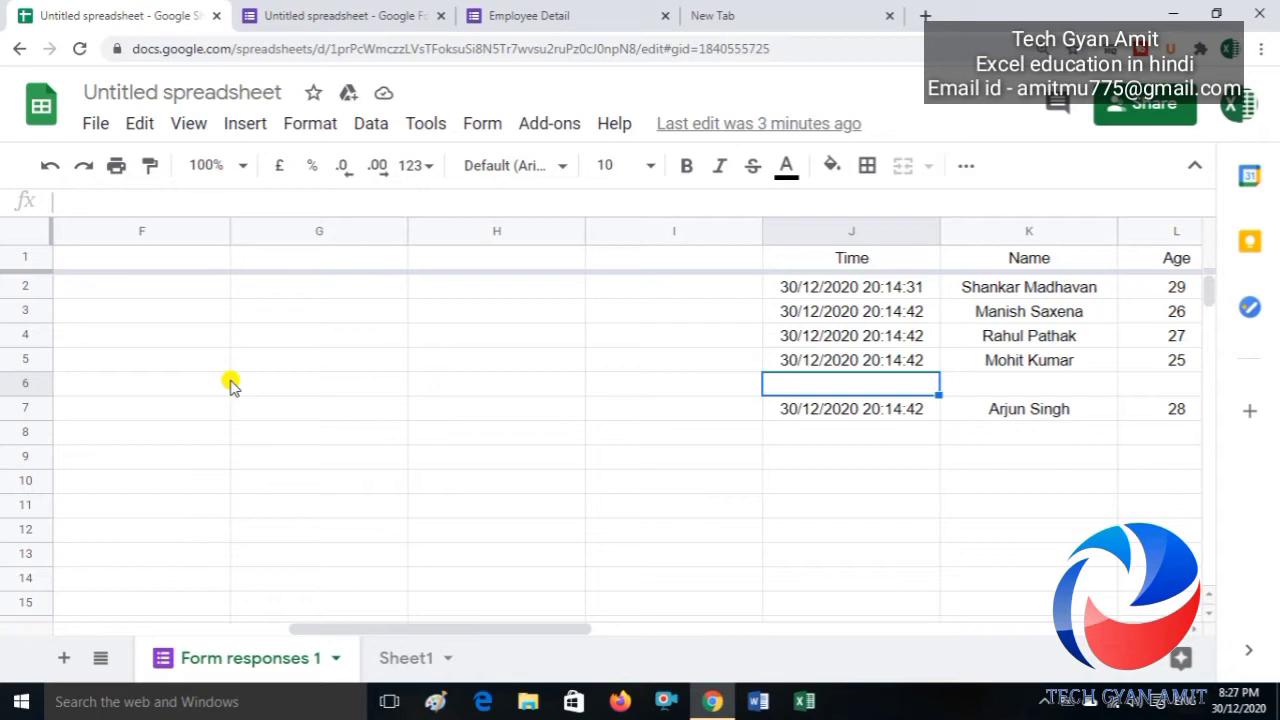
pyautogui.press('Down')
pyautogui.press('Down')
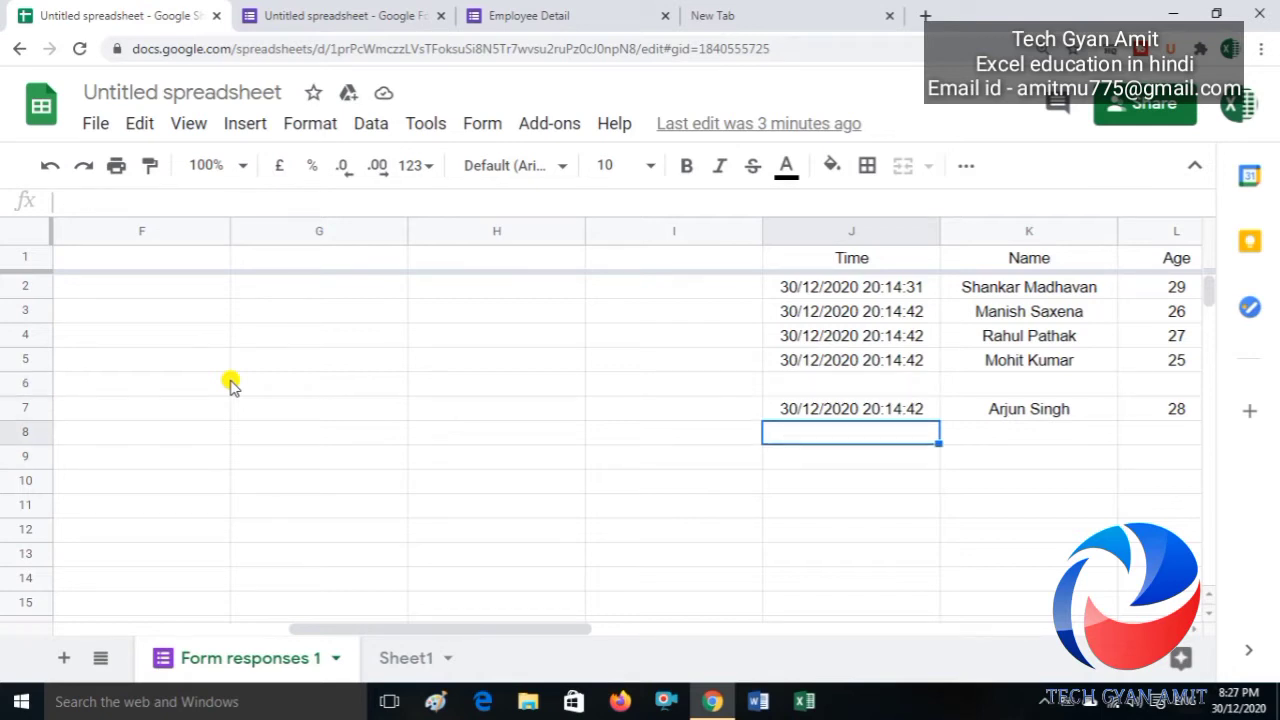
pyautogui.press('Up')
pyautogui.press('Up')
pyautogui.press('Up')
pyautogui.press('Up')
pyautogui.press('Left')
pyautogui.press('Left')
pyautogui.press('Left')
pyautogui.press('Left')
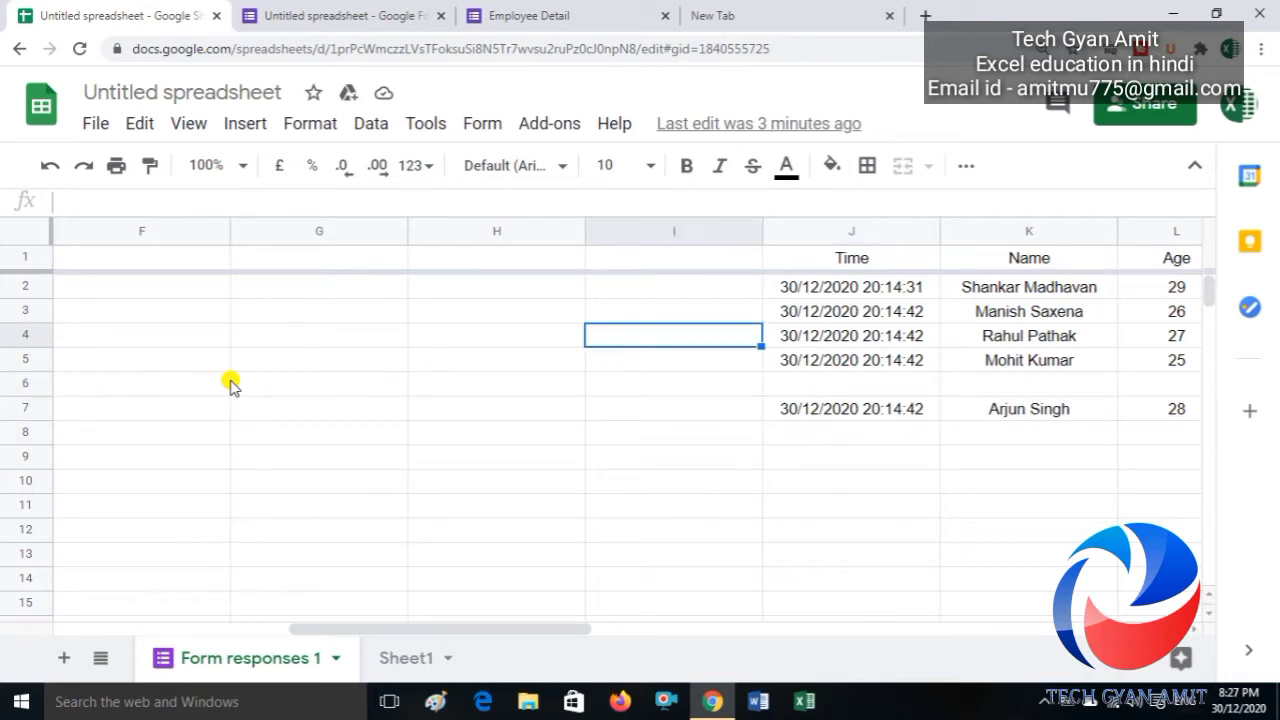
pyautogui.press('Left')
pyautogui.press('Left')
pyautogui.press('Left')
pyautogui.press('Left')
pyautogui.press('Right')
pyautogui.press('Right')
pyautogui.press('Right')
pyautogui.press('Right')
pyautogui.press('Right')
pyautogui.press('Right')
pyautogui.press('Right')
pyautogui.press('Right')
pyautogui.press('Right')
pyautogui.press('Right')
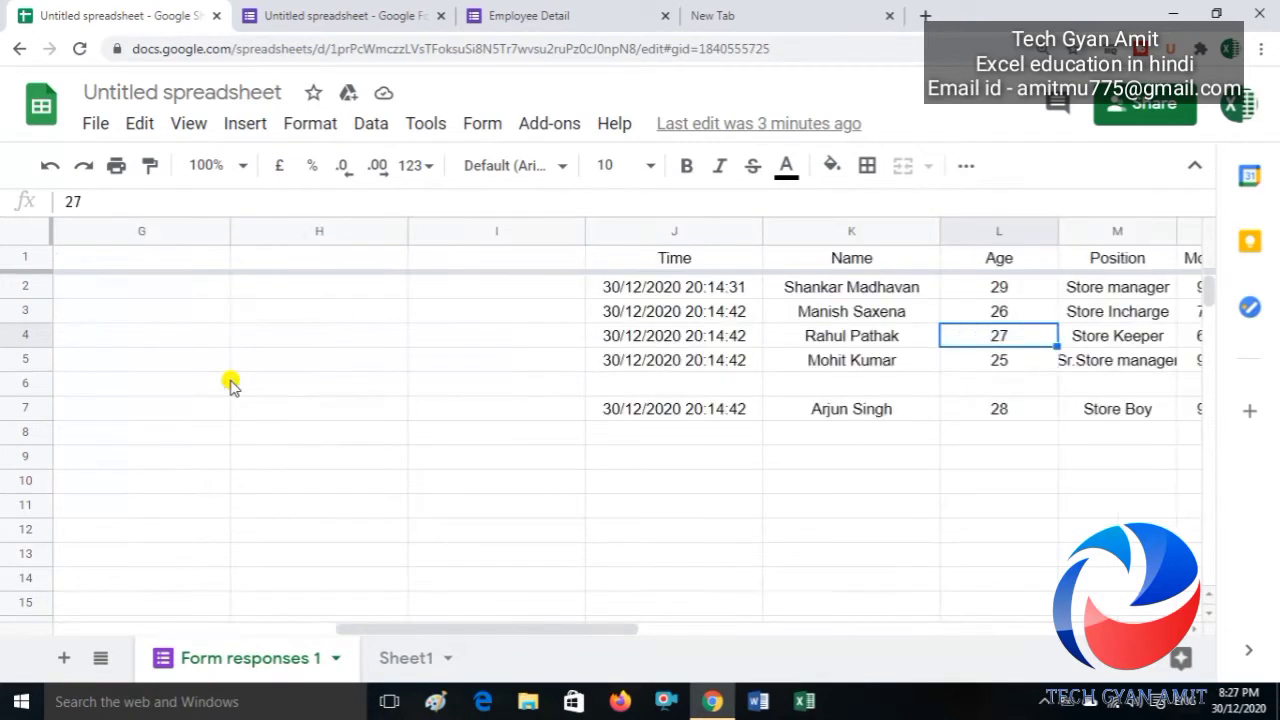
pyautogui.press('Down')
pyautogui.press('Down')
pyautogui.press('Left')
pyautogui.press('Left')
# Step: Cut the last response J7:N7 into empty row 6, then return to column A
pyautogui.press('Down')
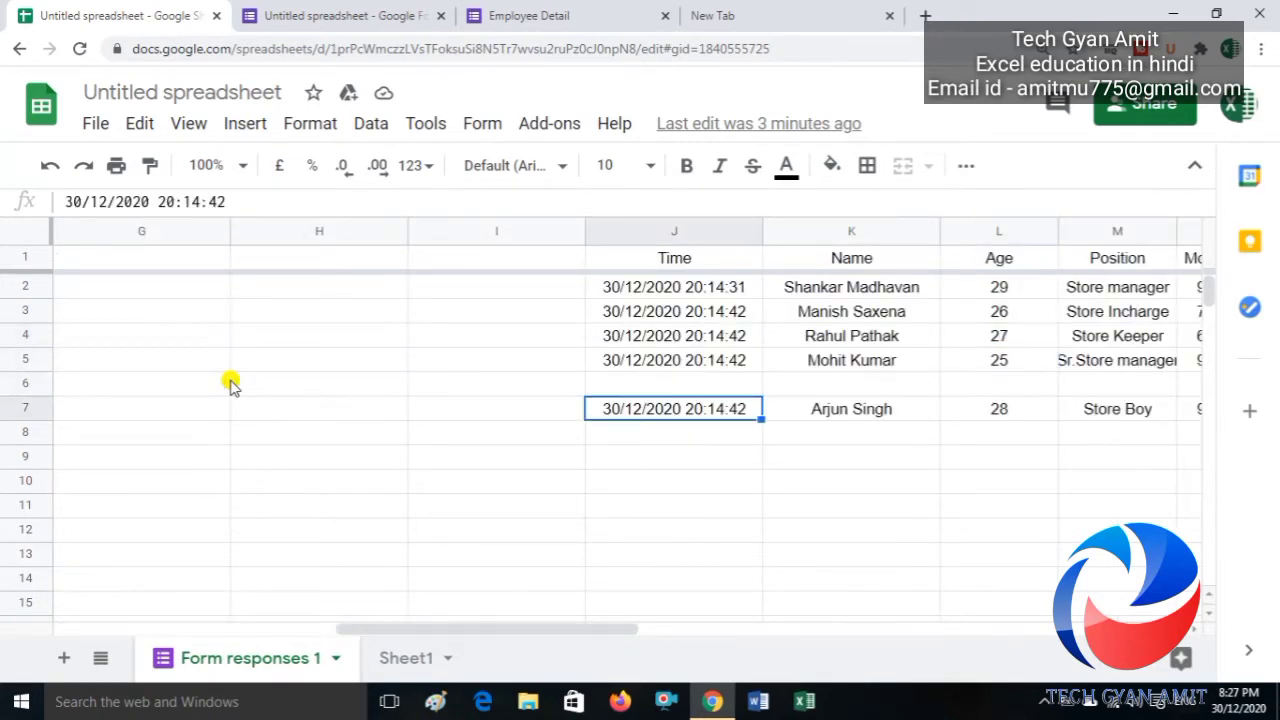
pyautogui.hotkey('shift', 'Right')
pyautogui.hotkey('shift', 'Right')
pyautogui.hotkey('shift', 'Right')
pyautogui.hotkey('shift', 'Right')
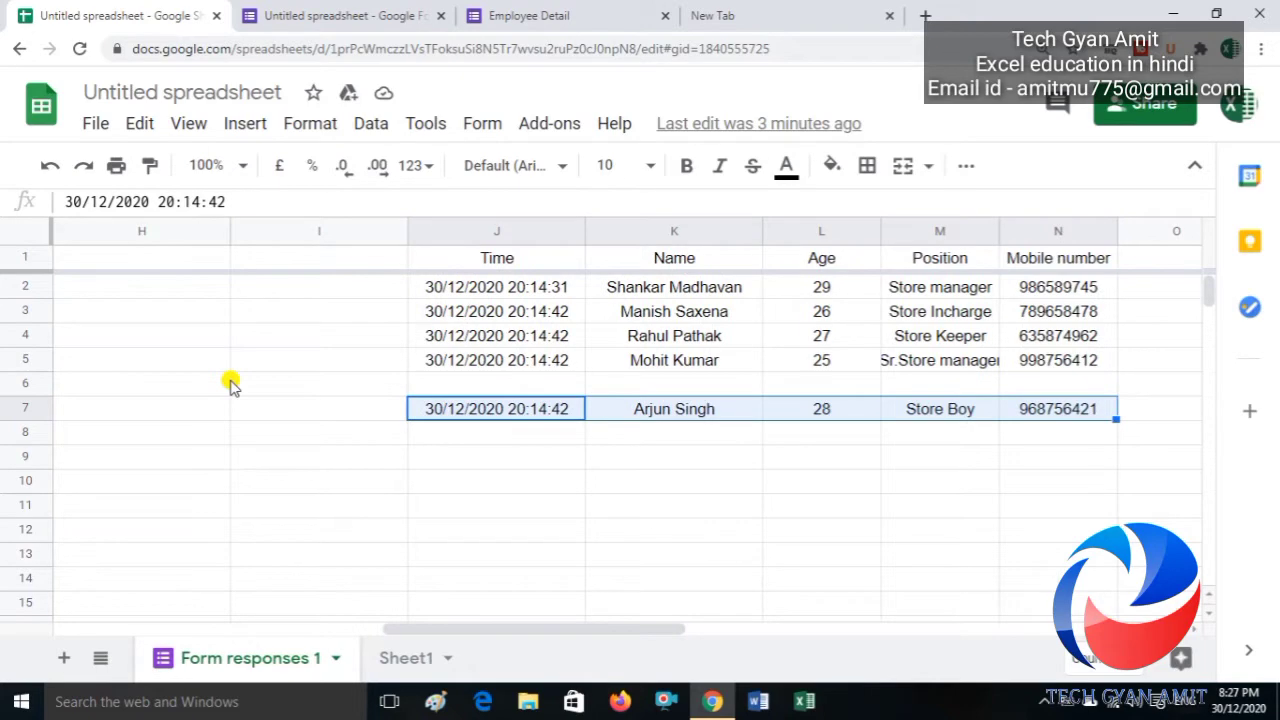
pyautogui.hotkey('ctrl', 'x')
pyautogui.press('Up')
pyautogui.hotkey('ctrl', 'v')
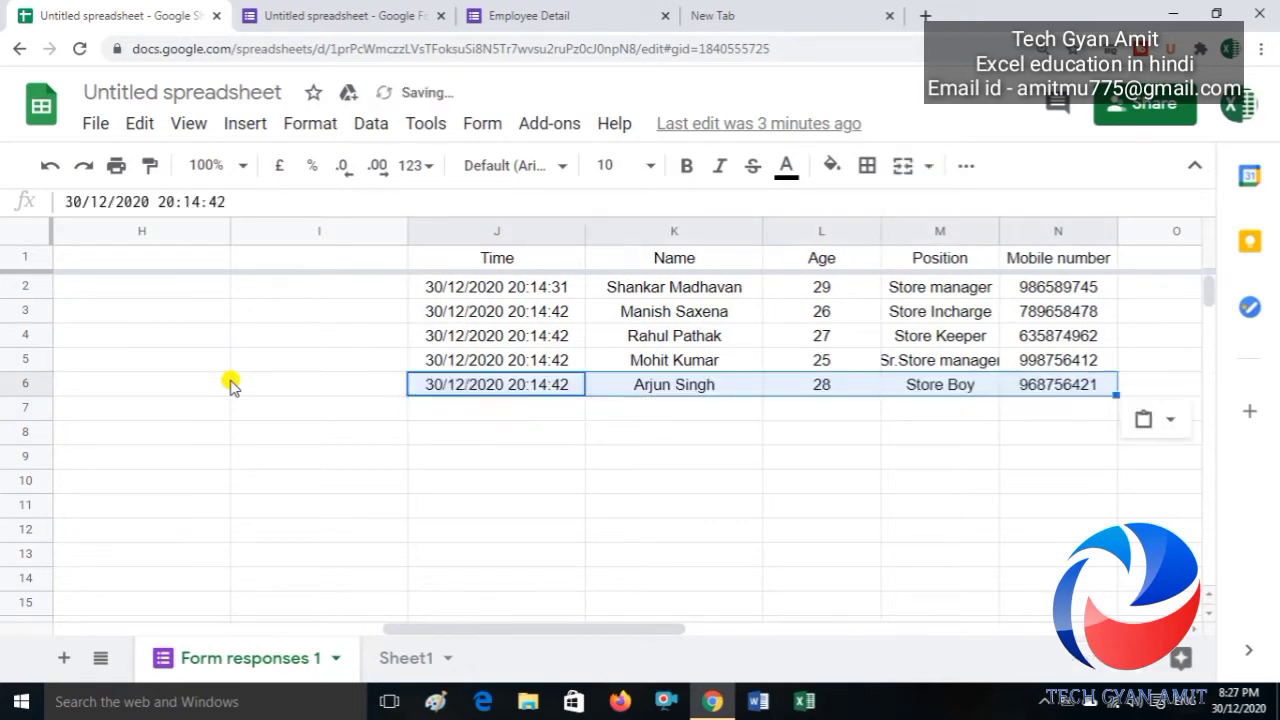
pyautogui.press('Home')
pyautogui.press('Left')
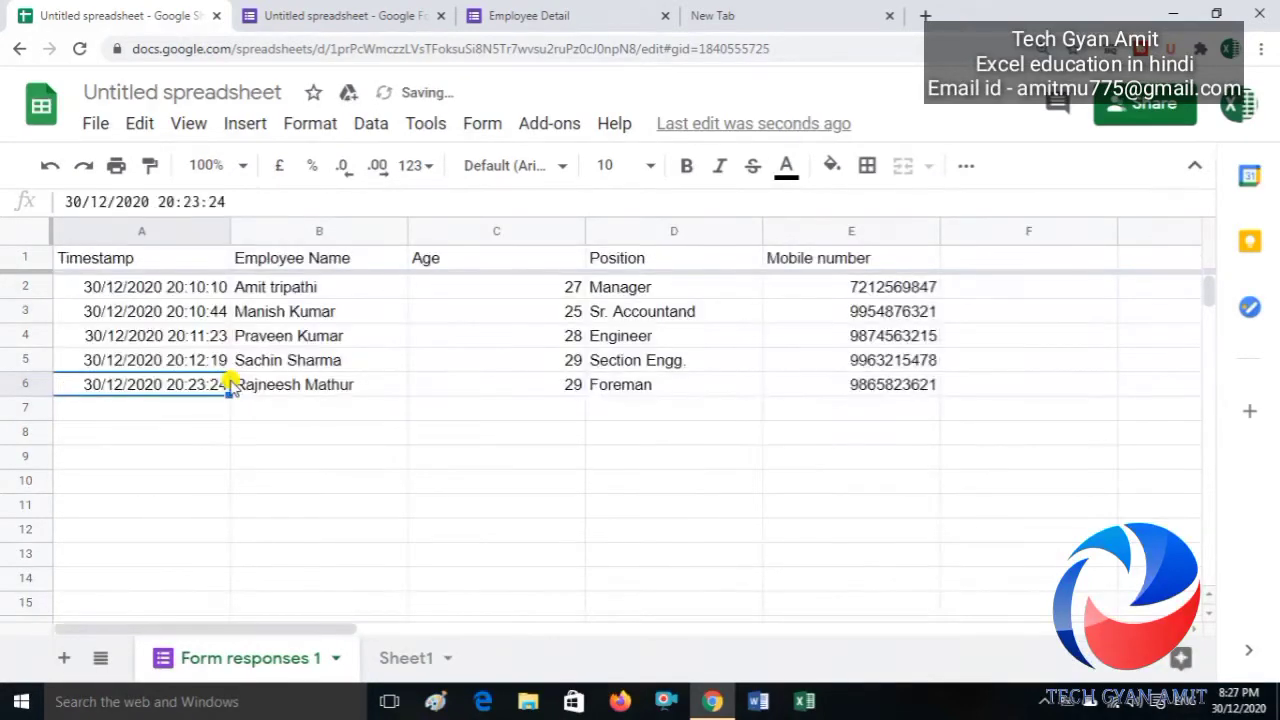
pyautogui.press('Right')
pyautogui.press('Up')
pyautogui.press('Up')
pyautogui.press('Up')
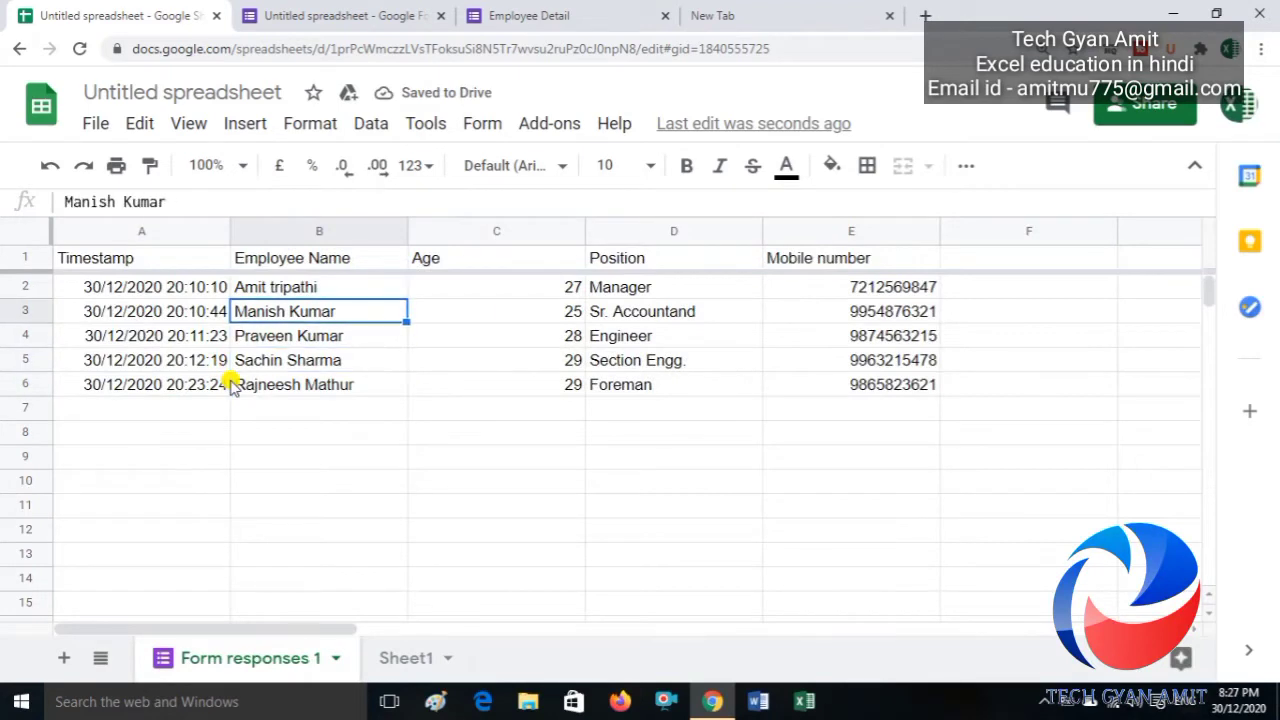
# Step: View Sheet1's A1 QUERY formula and compare its combined table with Form responses 1
pyautogui.click(412, 660)
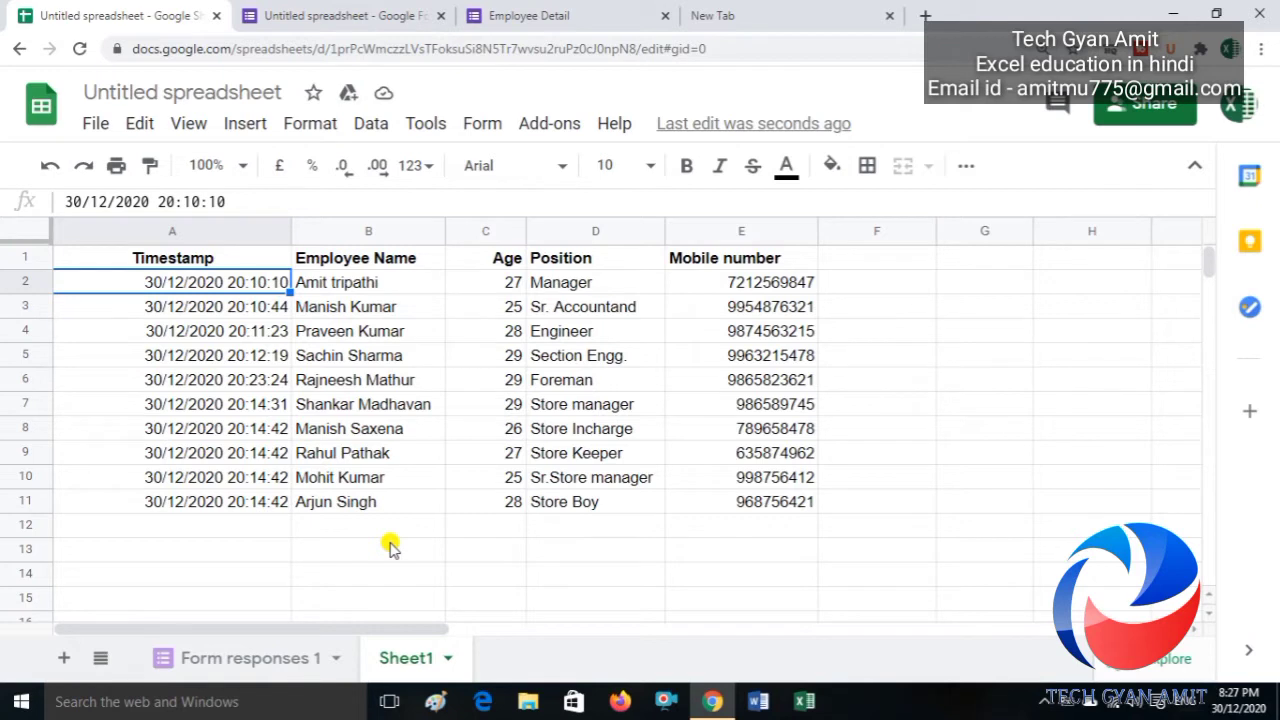
pyautogui.click(224, 262)
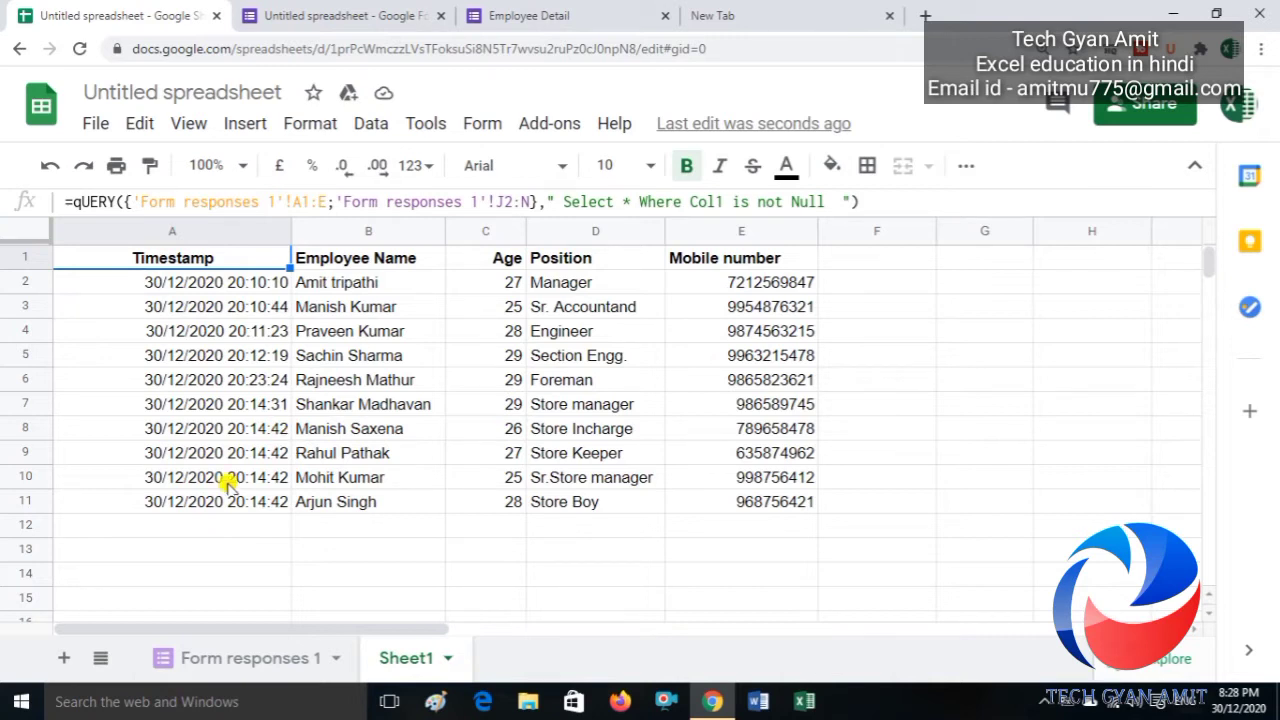
pyautogui.click(236, 658)
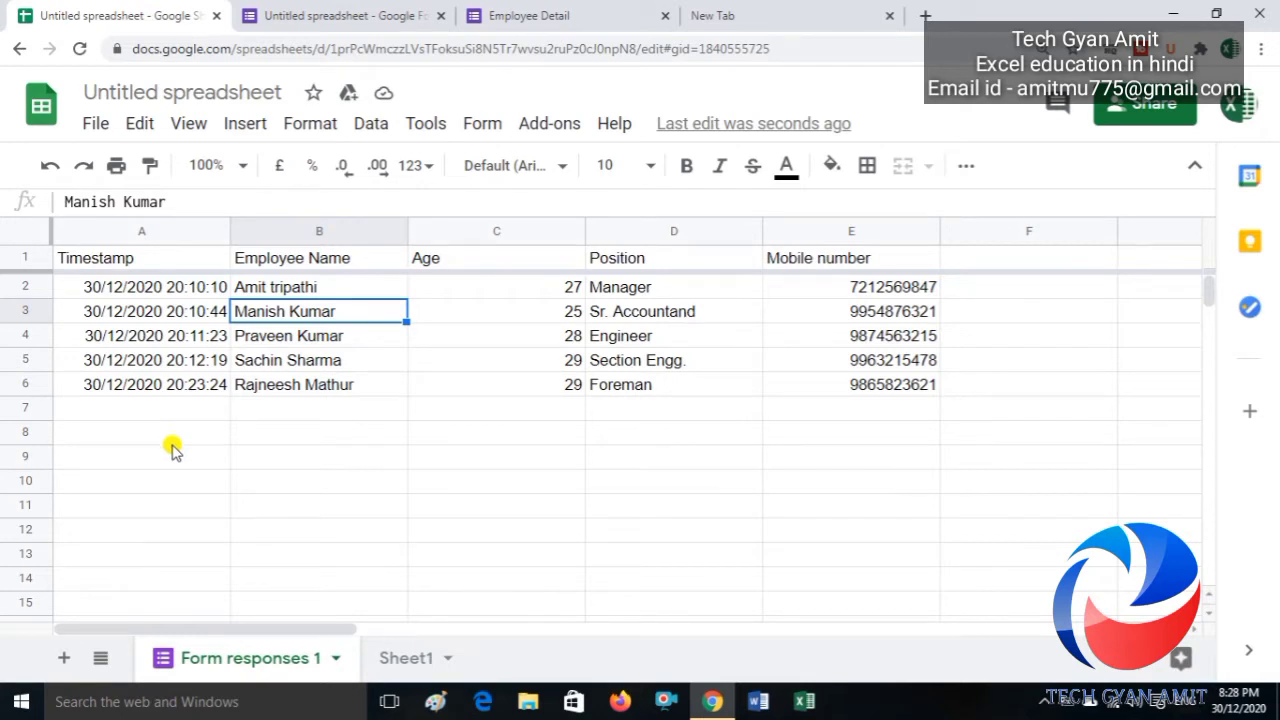
pyautogui.click(414, 660)
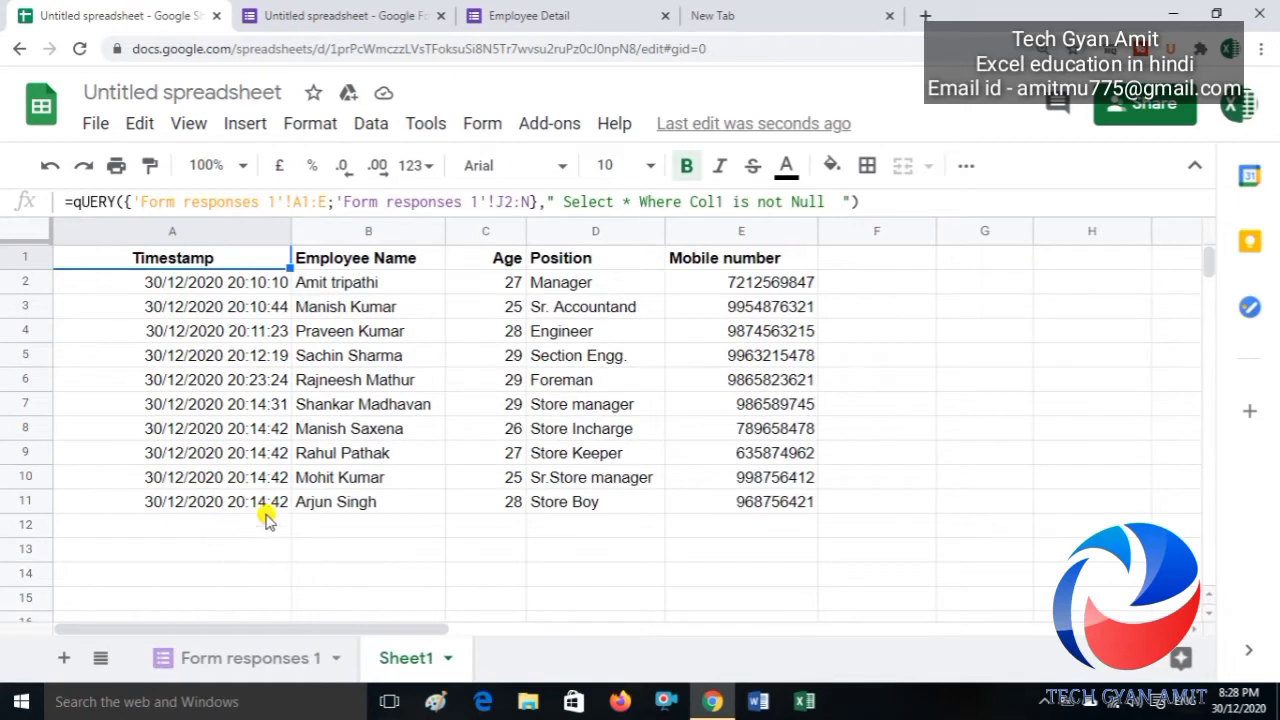
# Step: Check the end of the second response block on Form responses 1, then return to Sheet1
pyautogui.click(251, 660)
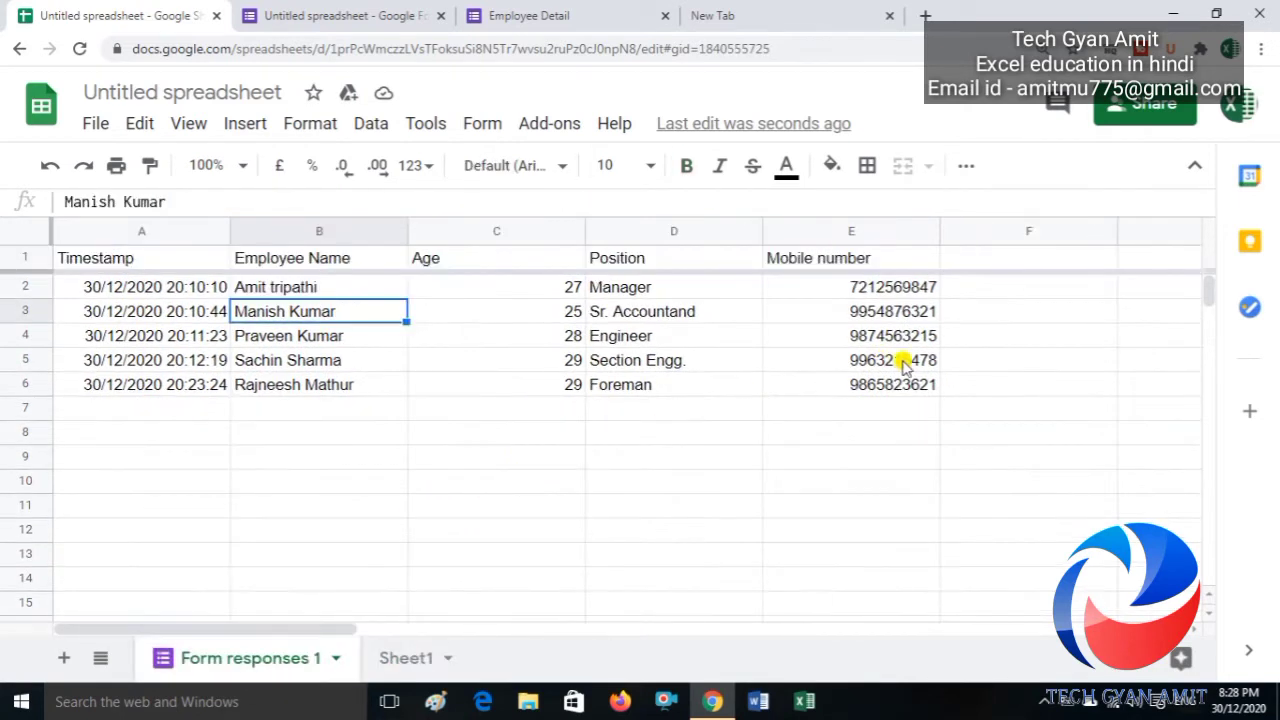
pyautogui.click(903, 363)
pyautogui.press('Right')
pyautogui.press('Right')
pyautogui.press('Right')
pyautogui.press('Right')
pyautogui.press('Right')
pyautogui.press('Right')
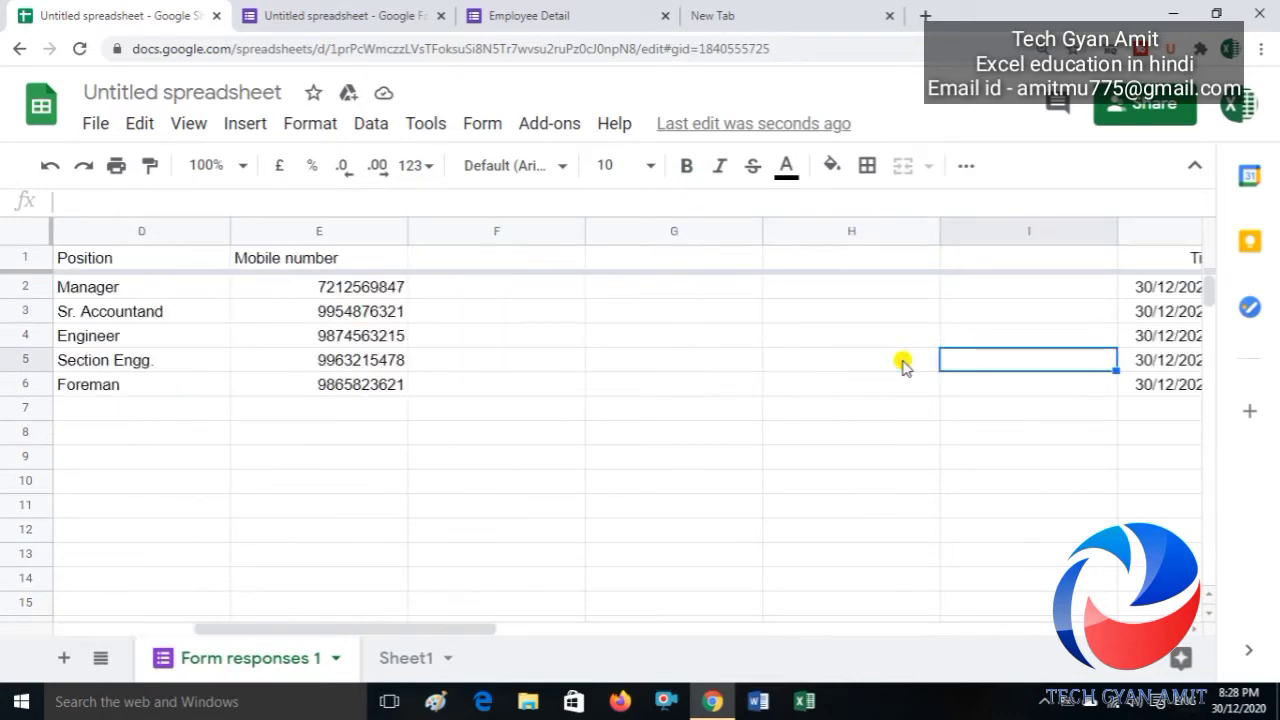
pyautogui.press('Down')
pyautogui.press('Down')
pyautogui.press('Left')
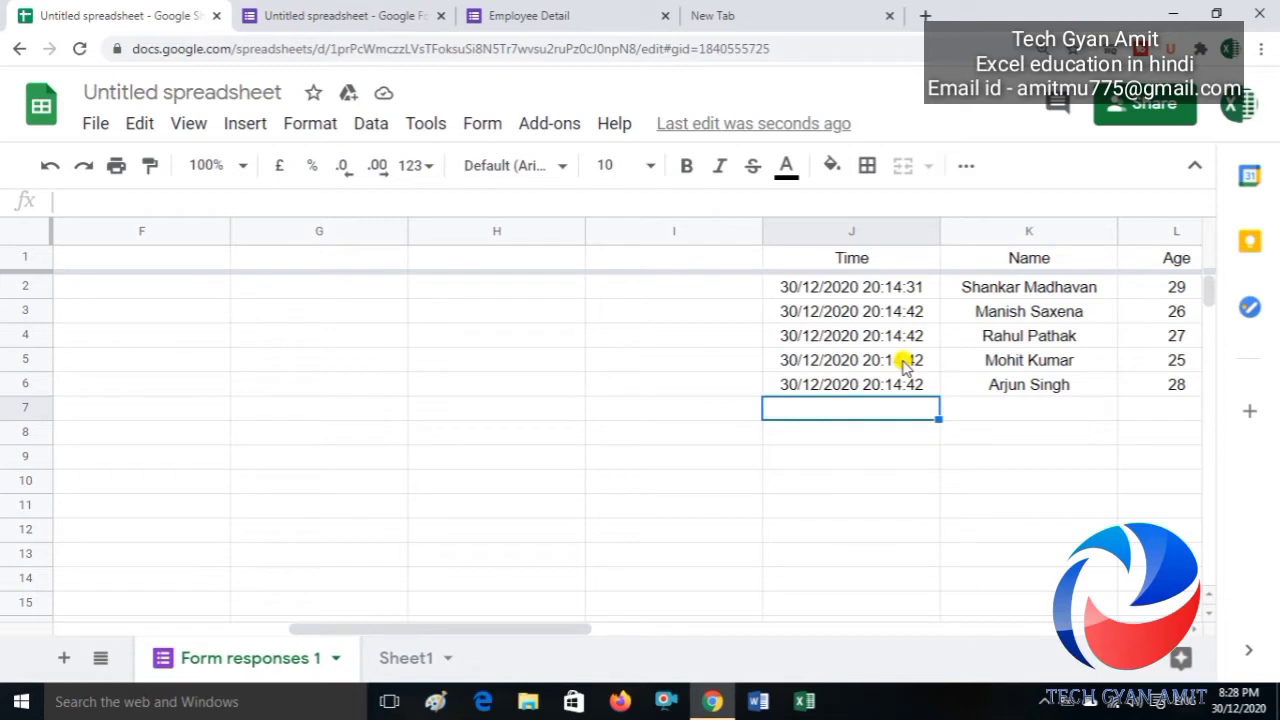
pyautogui.click(415, 660)
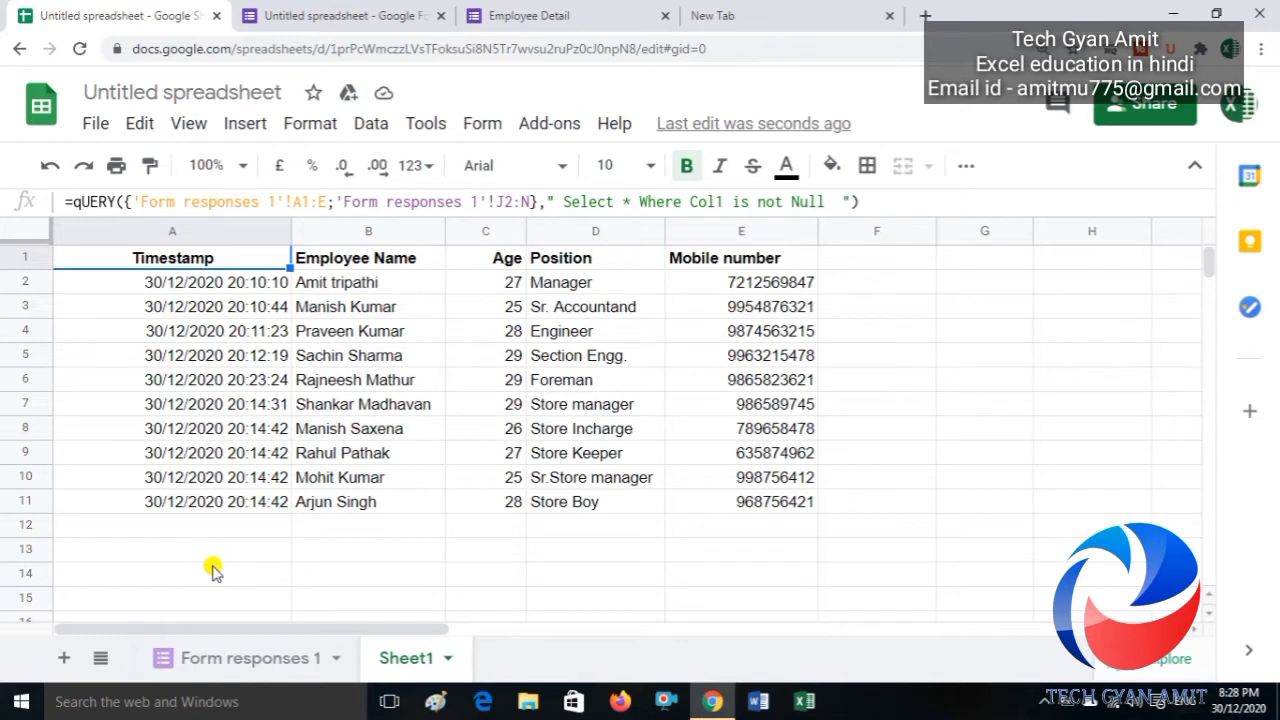
# Step: Enter test names 'Mohan' and 'Sohan' in Sheet1 H1:H2, then delete them
pyautogui.press('Right')
pyautogui.press('Right')
pyautogui.press('Right')
pyautogui.press('Right')
pyautogui.press('Right')
pyautogui.press('Right')
pyautogui.press('Right')
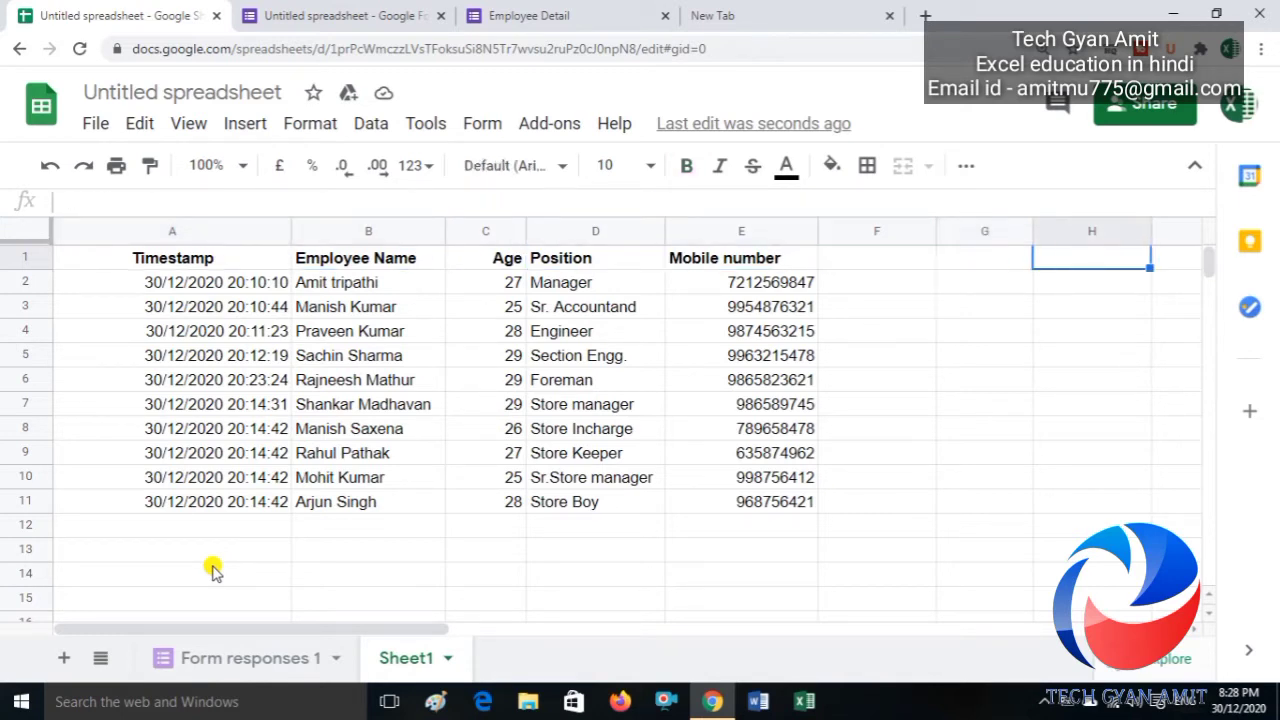
pyautogui.write('Mohan')
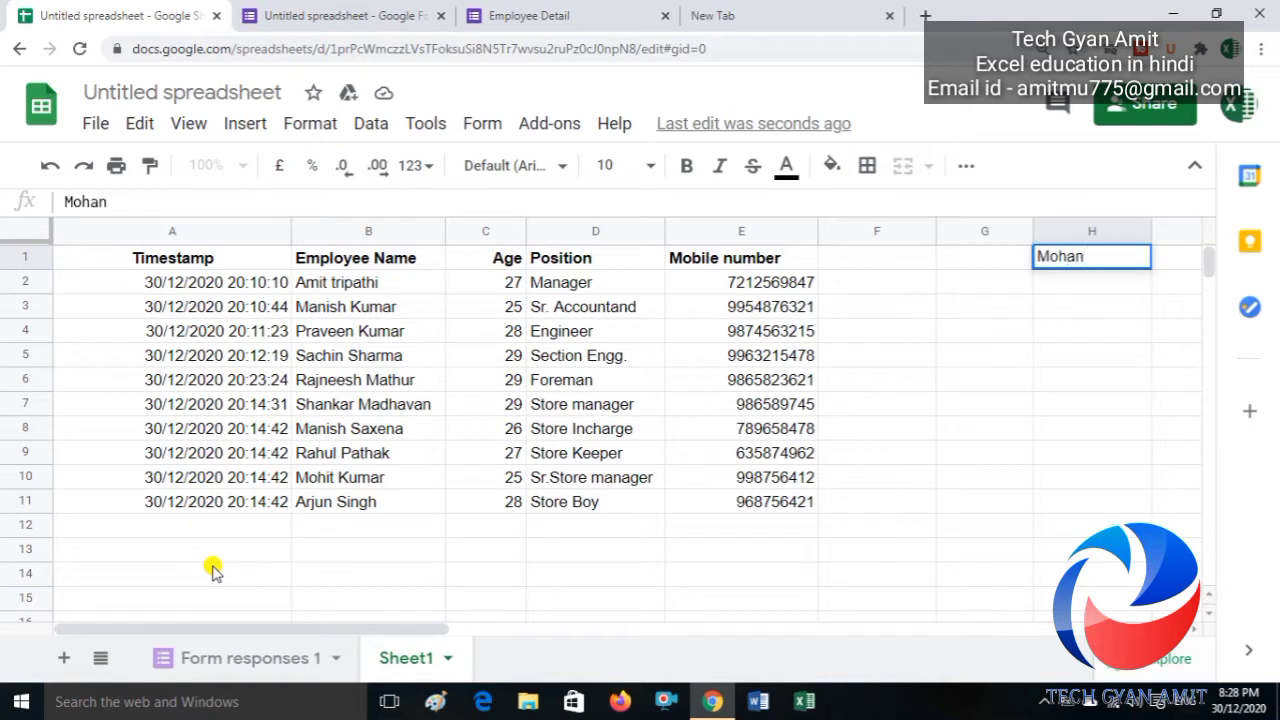
pyautogui.press('Return')
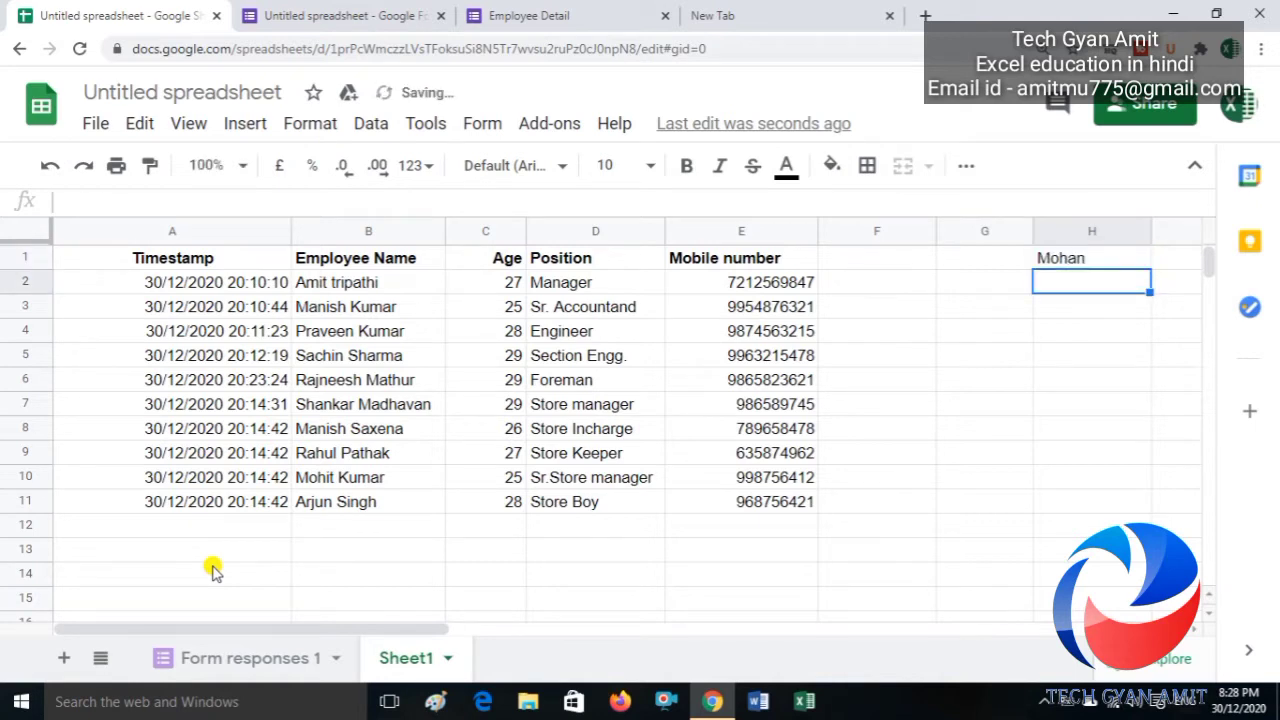
pyautogui.write('Sohan')
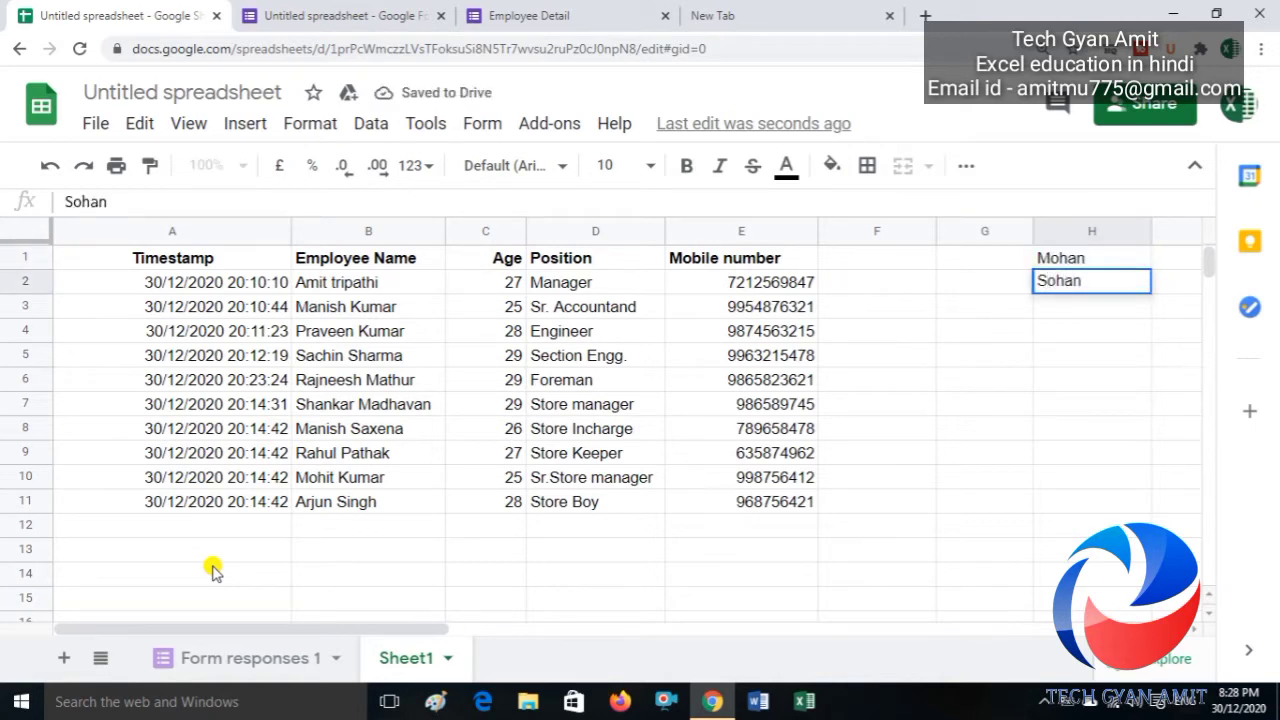
pyautogui.press('Return')
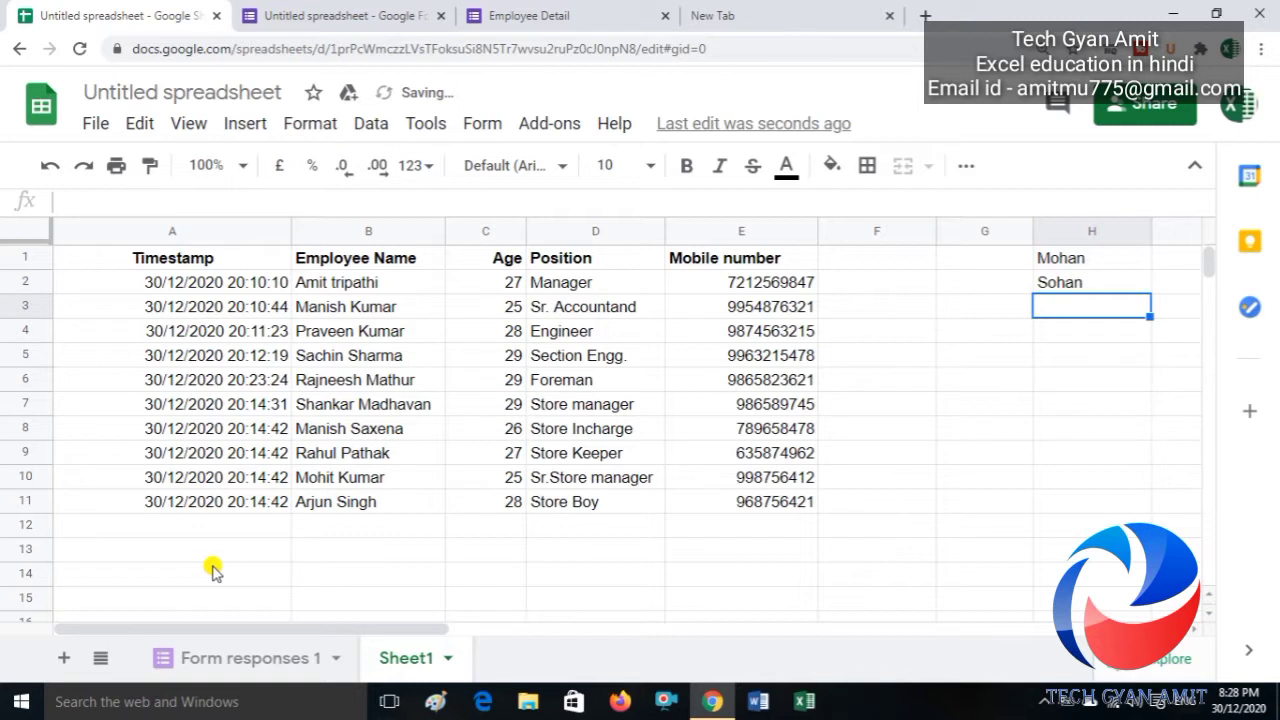
pyautogui.press('Up')
pyautogui.press('Up')
pyautogui.hotkey('shift', 'Down')
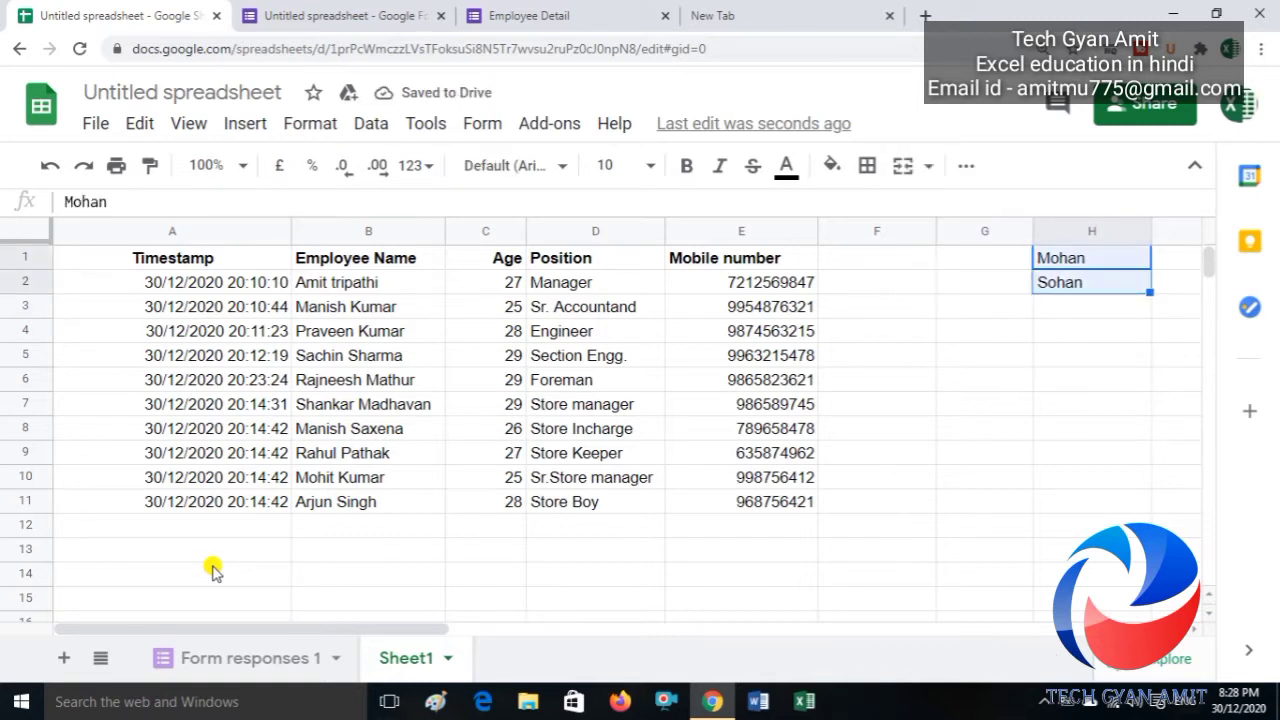
pyautogui.press('Delete')
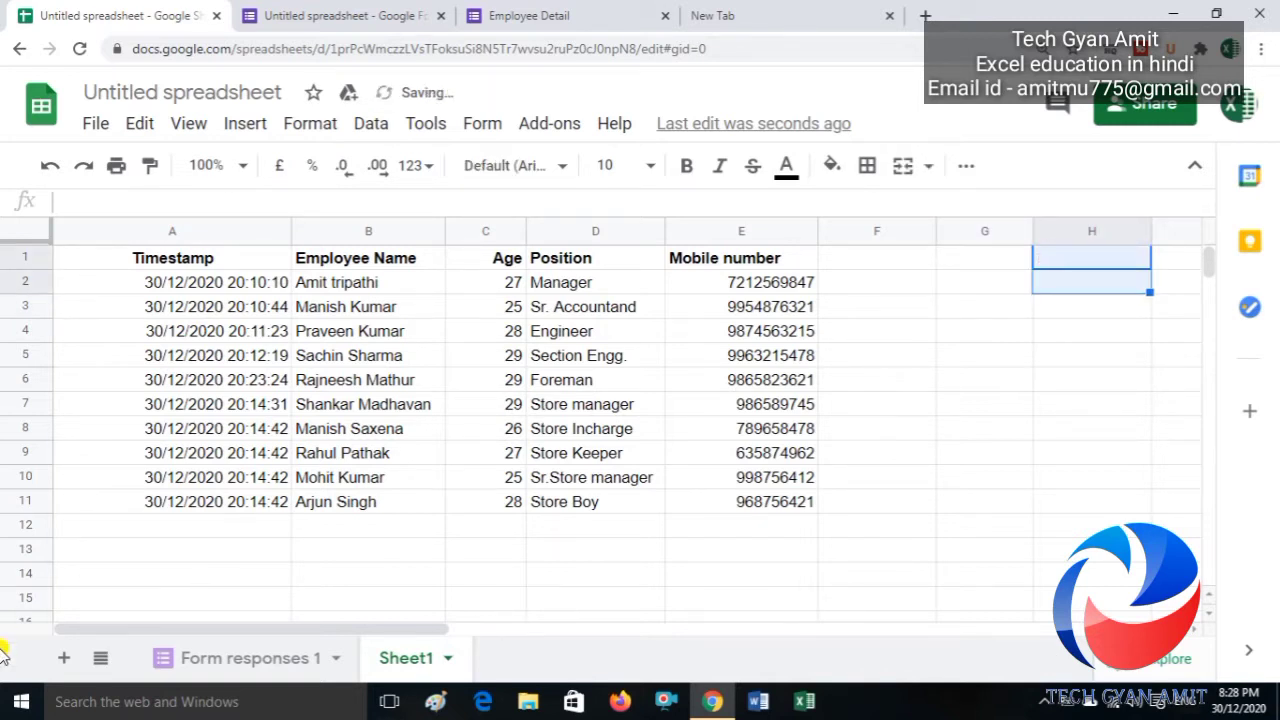
# Step: Go back to Form responses 1 and scroll to its leftmost columns
pyautogui.click(214, 658)
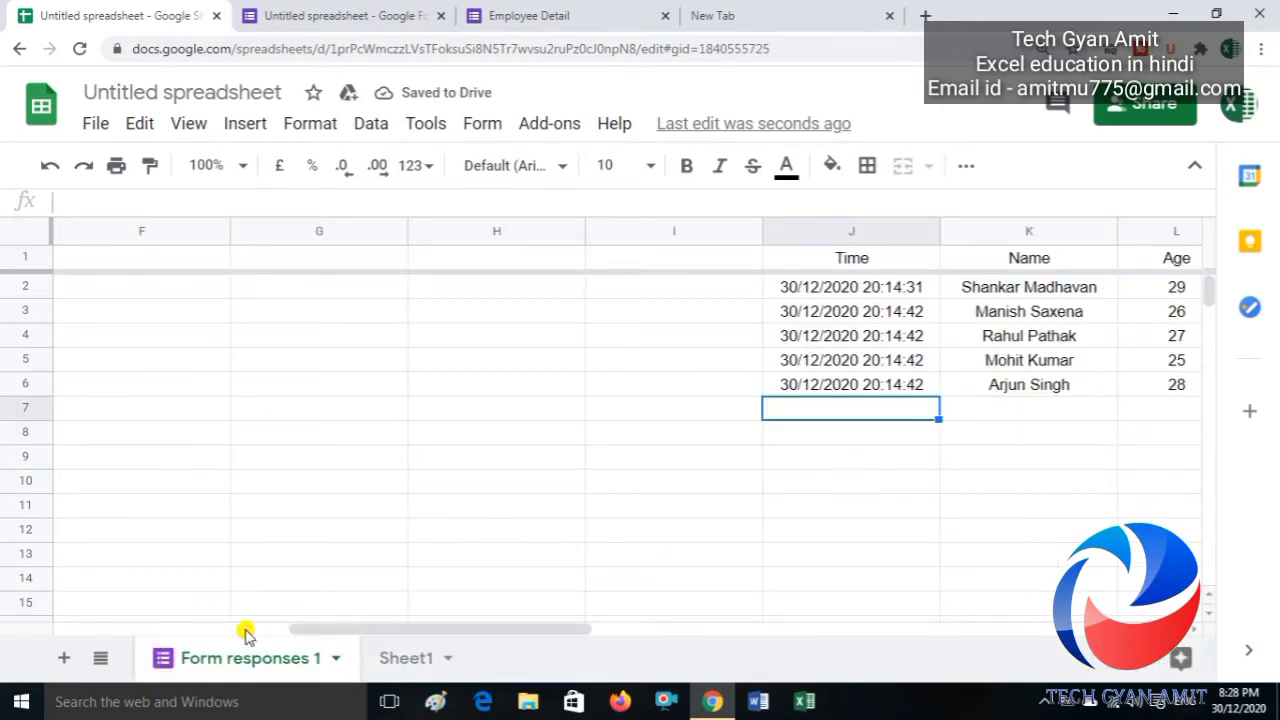
pyautogui.click(246, 628)
pyautogui.click(138, 629)
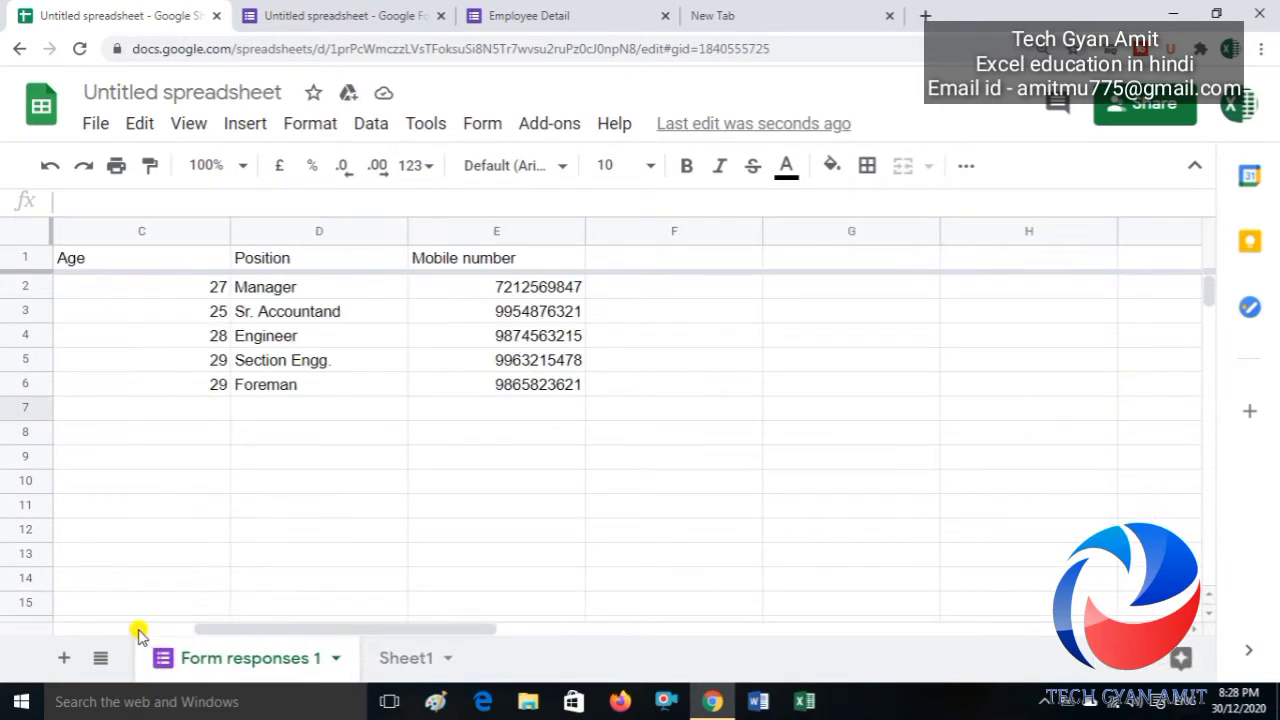
pyautogui.click(138, 628)
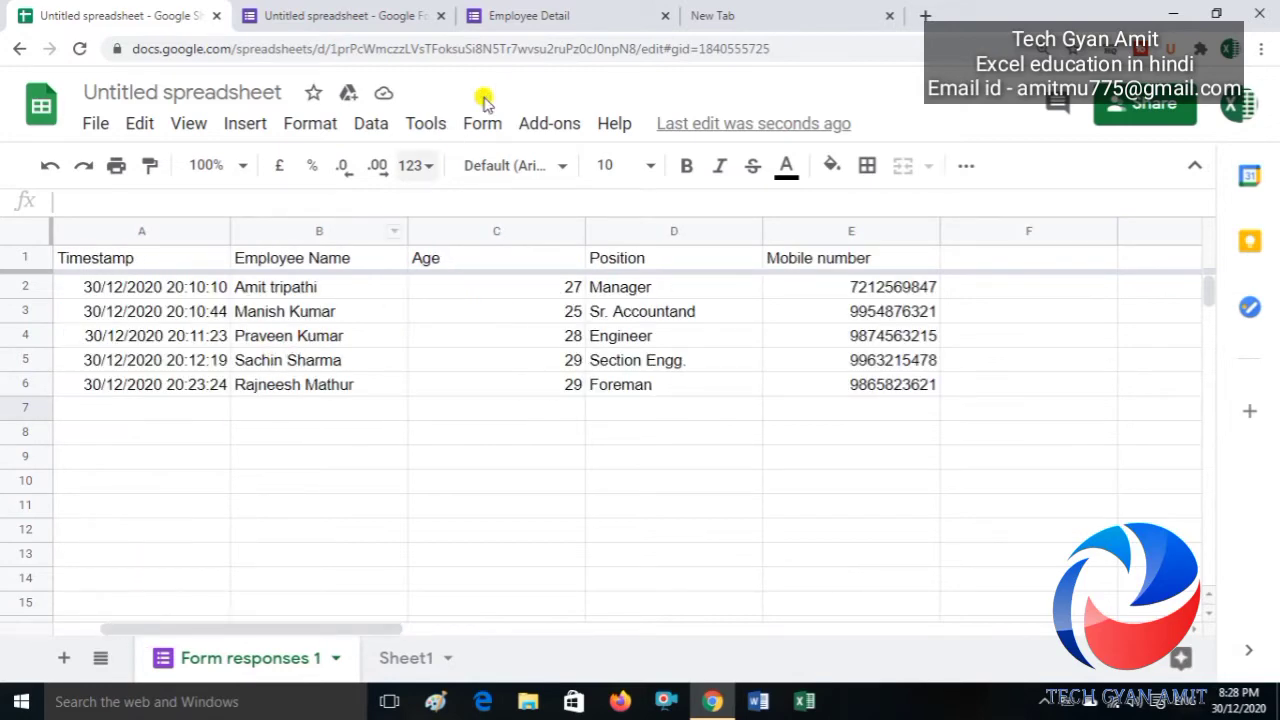
# Step: Start another Employee Detail response and enter the employee's full name
pyautogui.click(547, 18)
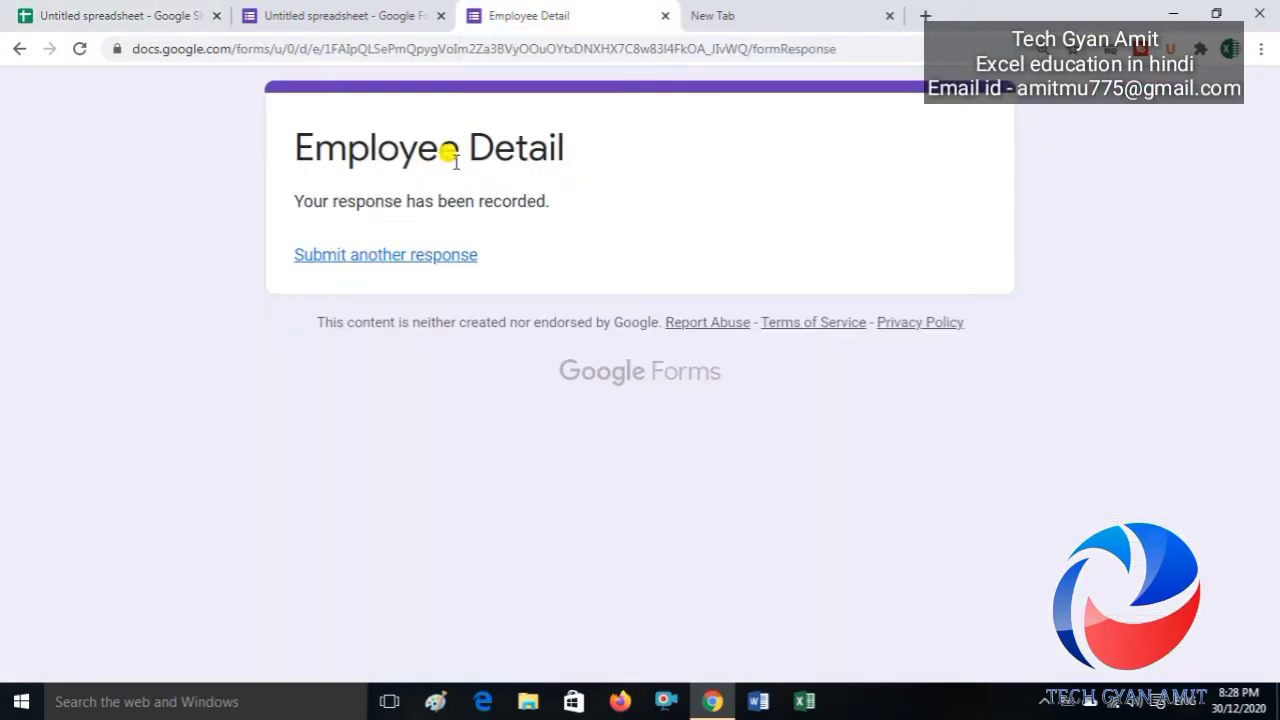
pyautogui.click(400, 257)
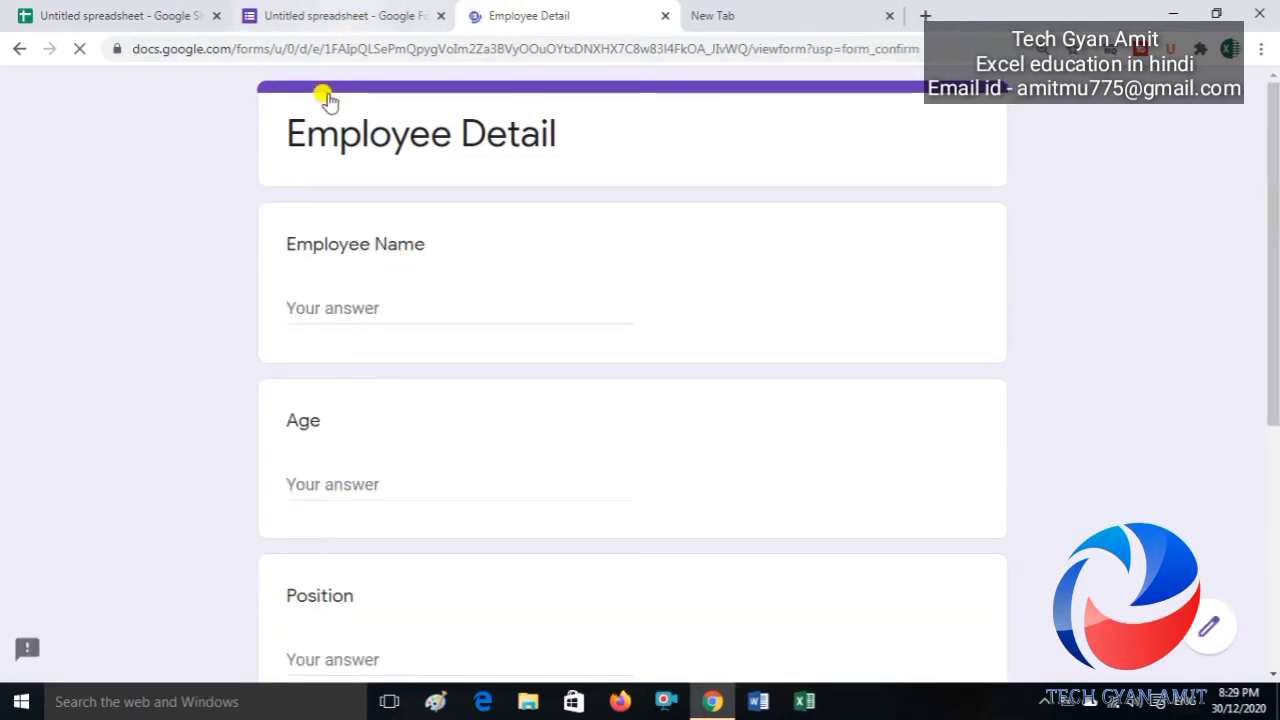
pyautogui.click(335, 308)
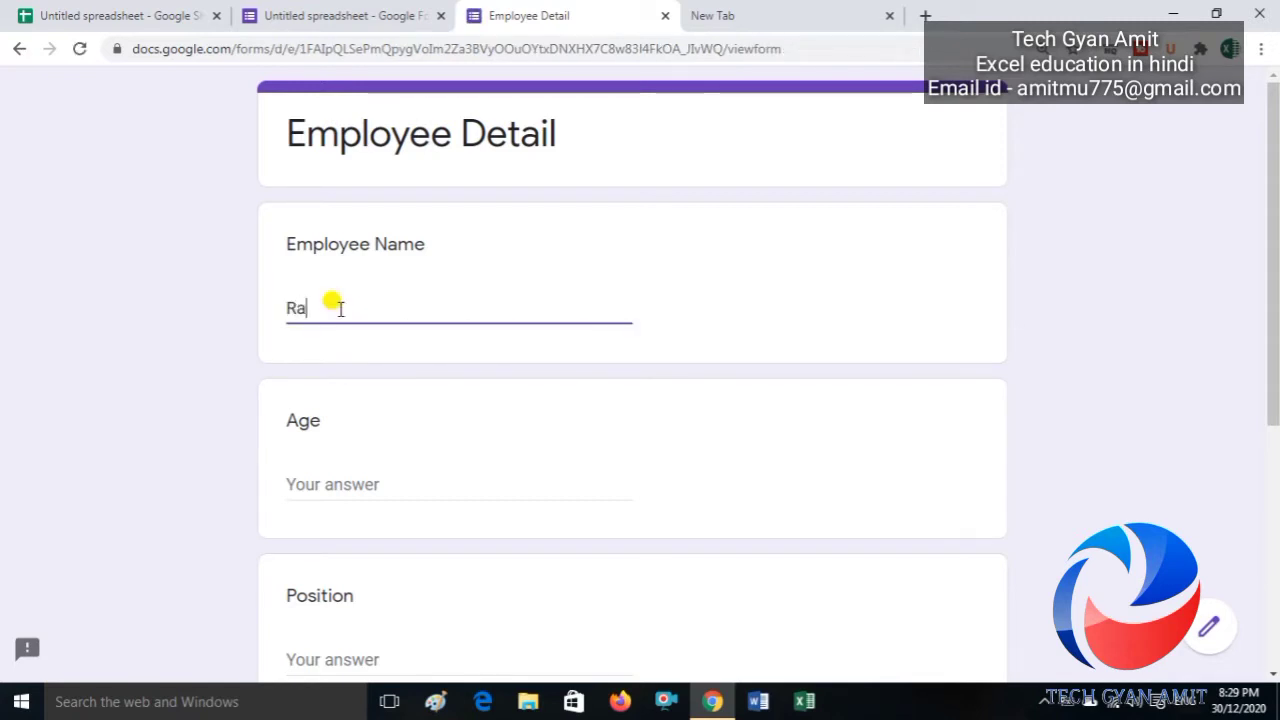
# Step: Fill in age 28, position 'Sr. Accountant' and the employee's mobile number
pyautogui.click(333, 485)
pyautogui.write('28')
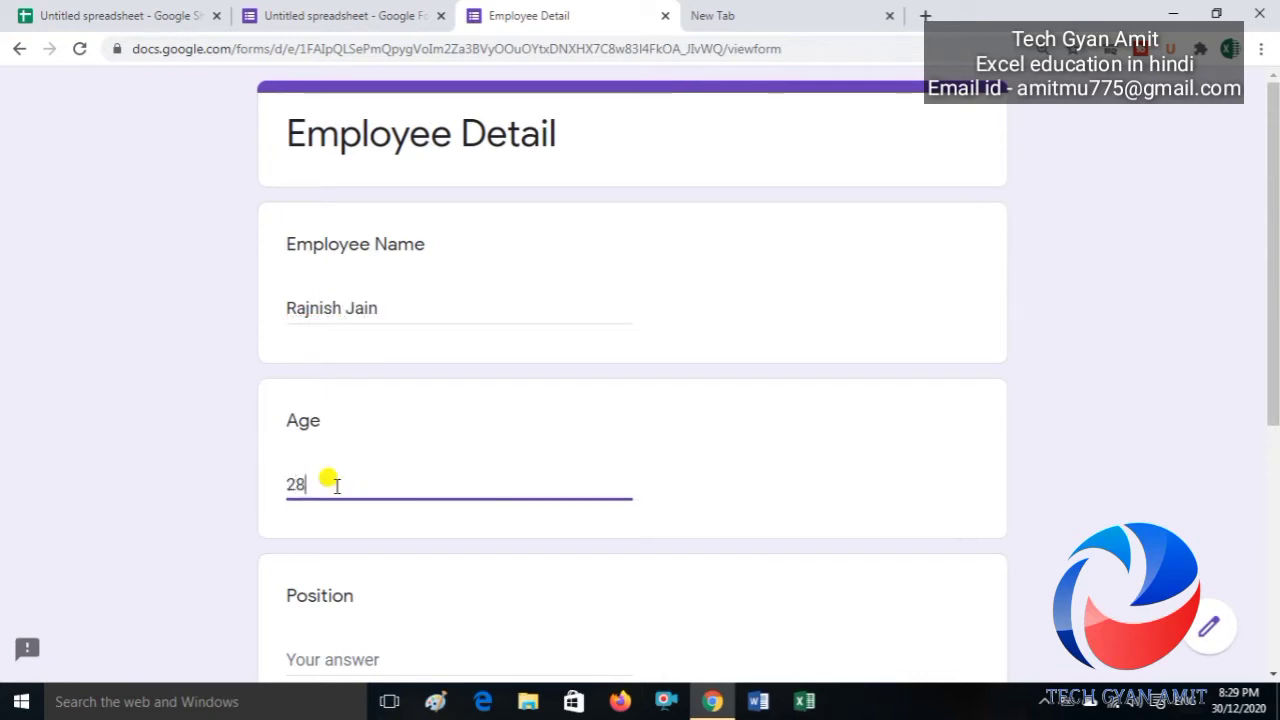
pyautogui.click(311, 656)
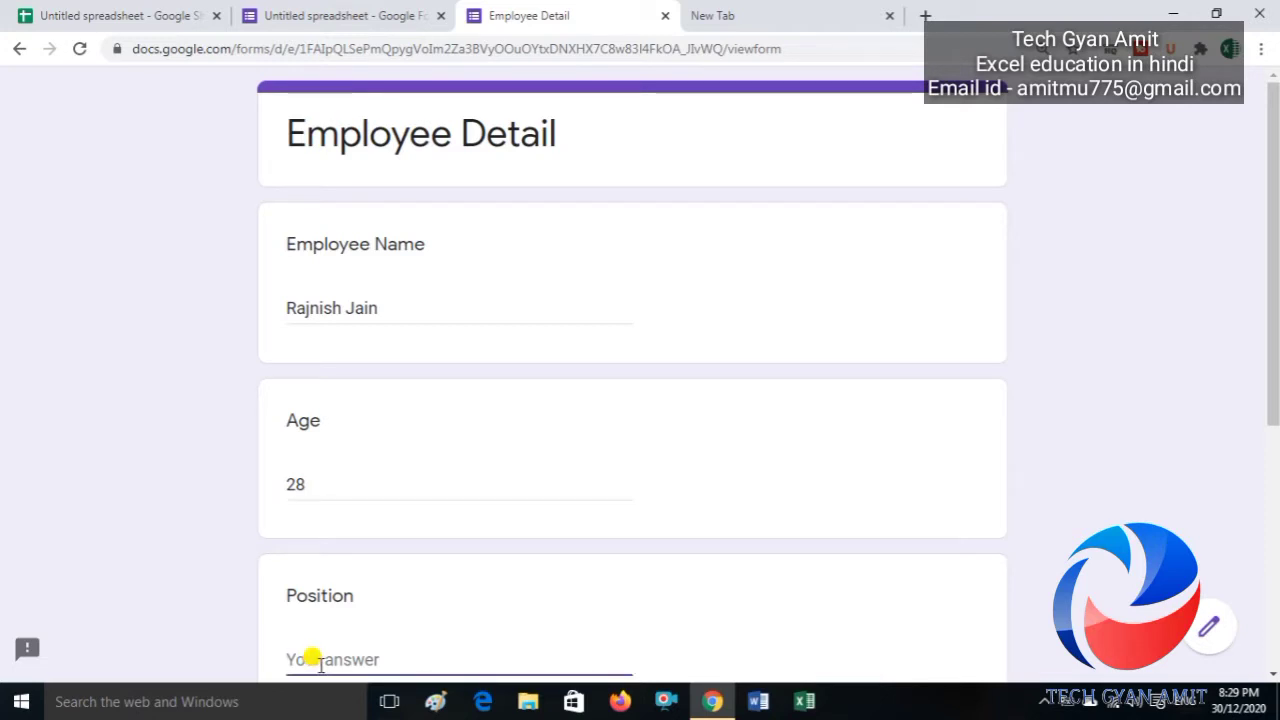
pyautogui.write('Sr. Accounta')
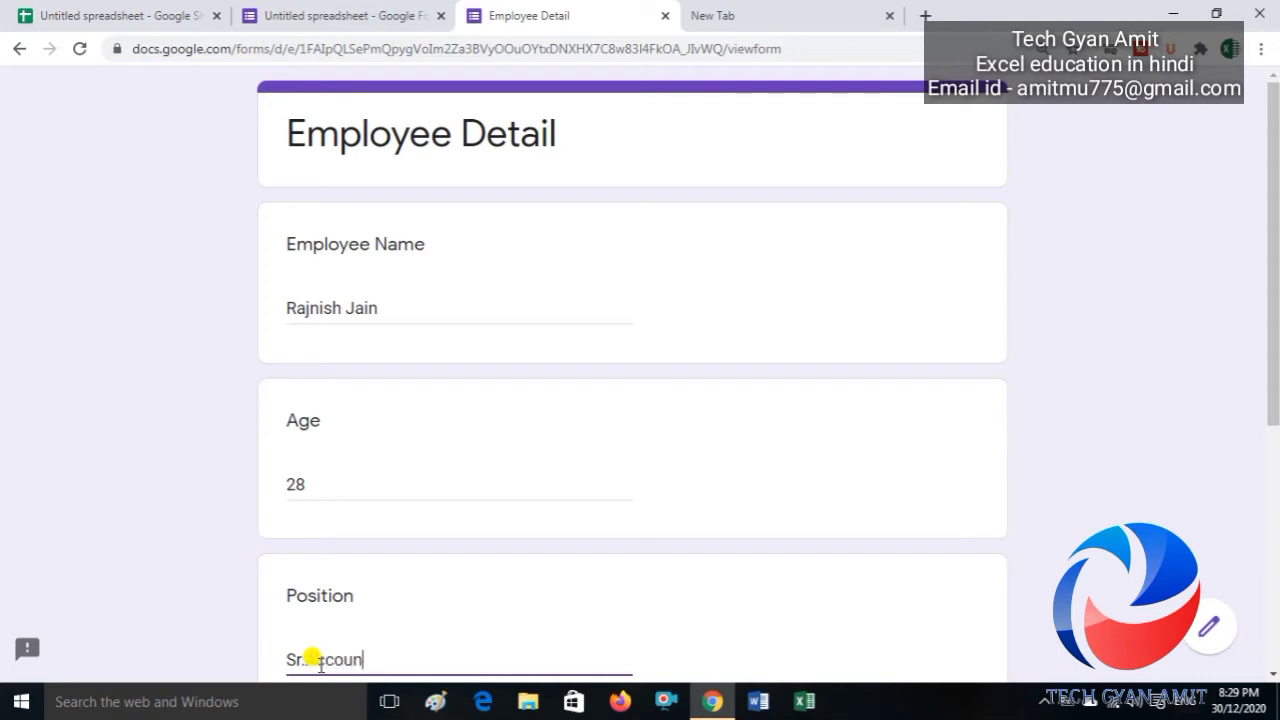
pyautogui.write('nd')
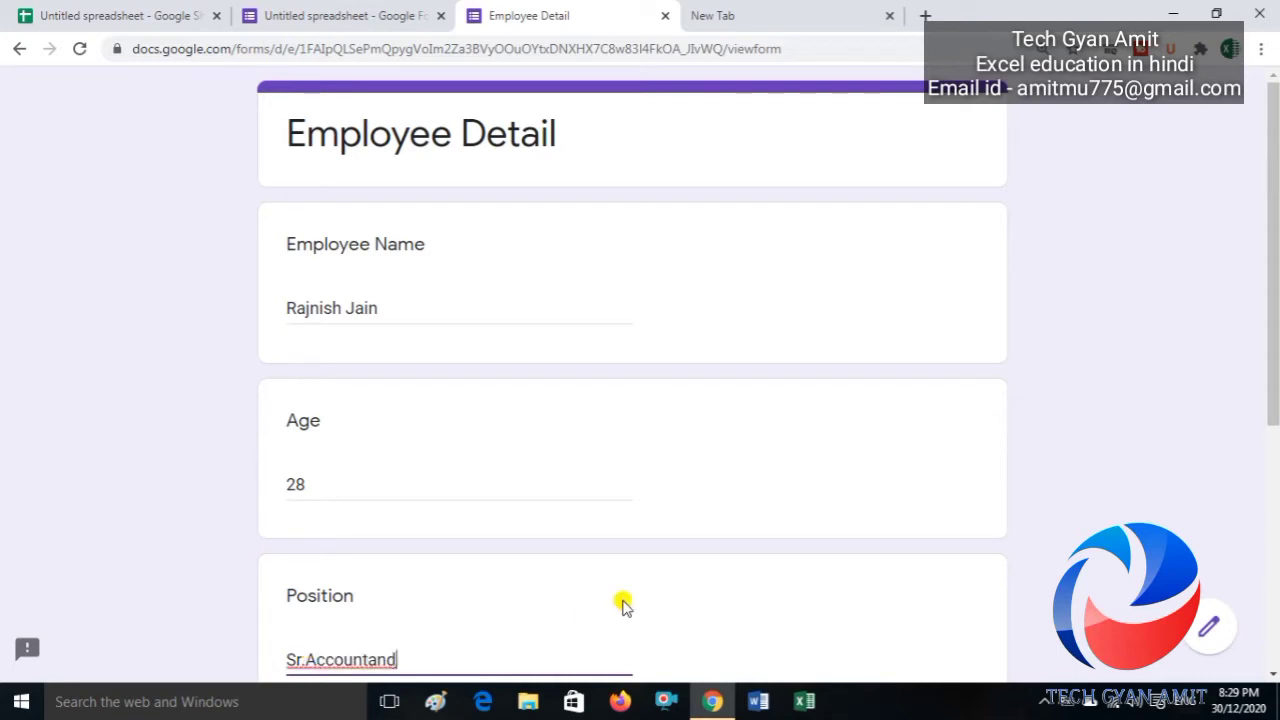
pyautogui.press('BackSpace')
pyautogui.write('t')
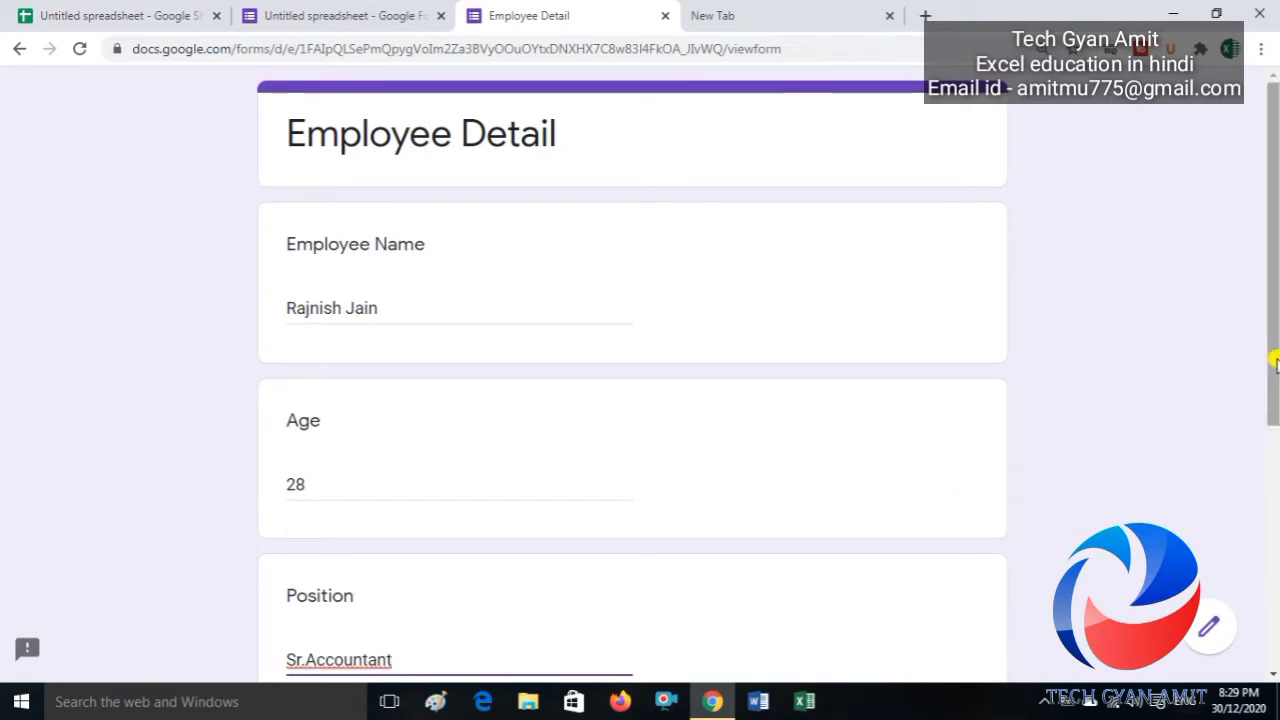
pyautogui.moveTo(1275, 362); pyautogui.dragTo(1266, 517)
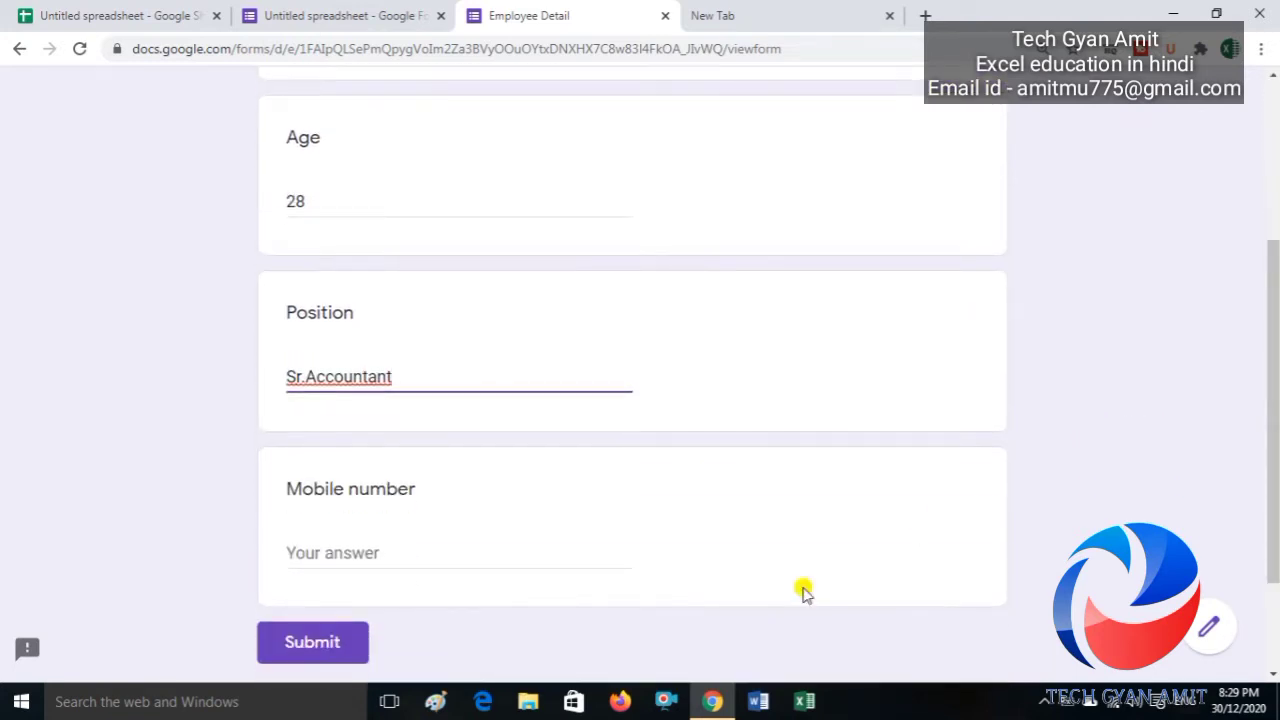
pyautogui.click(404, 553)
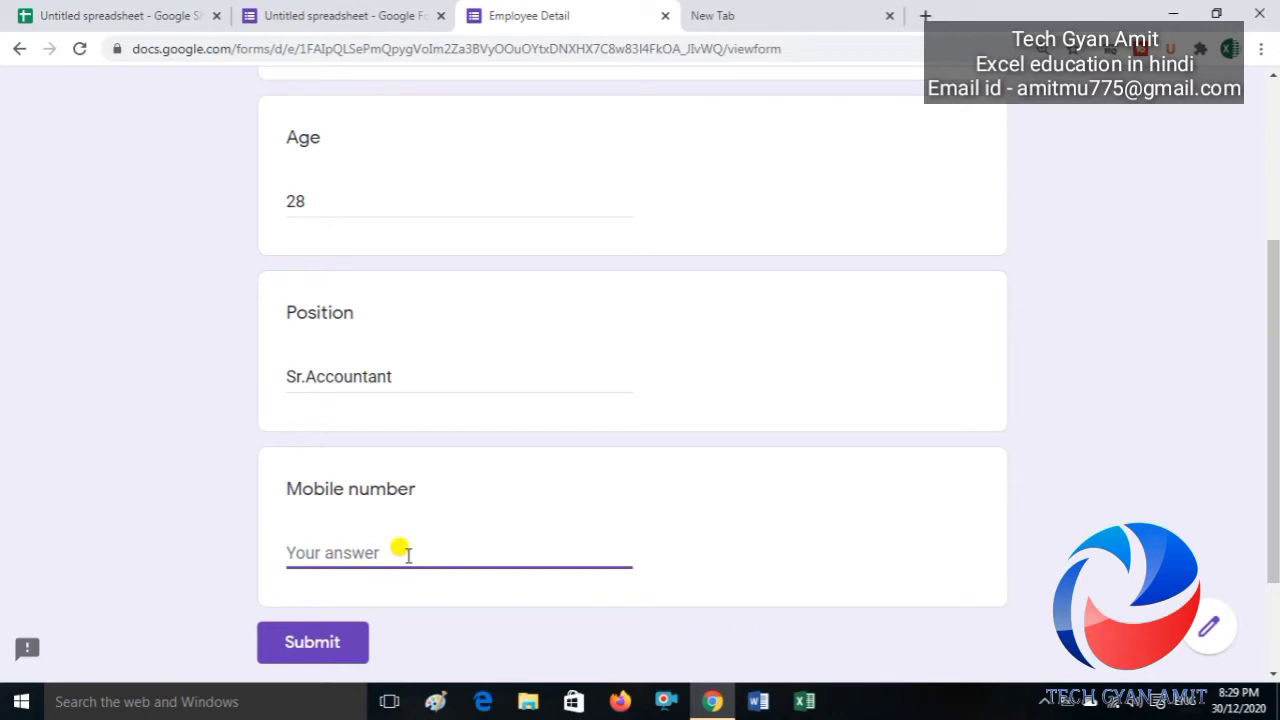
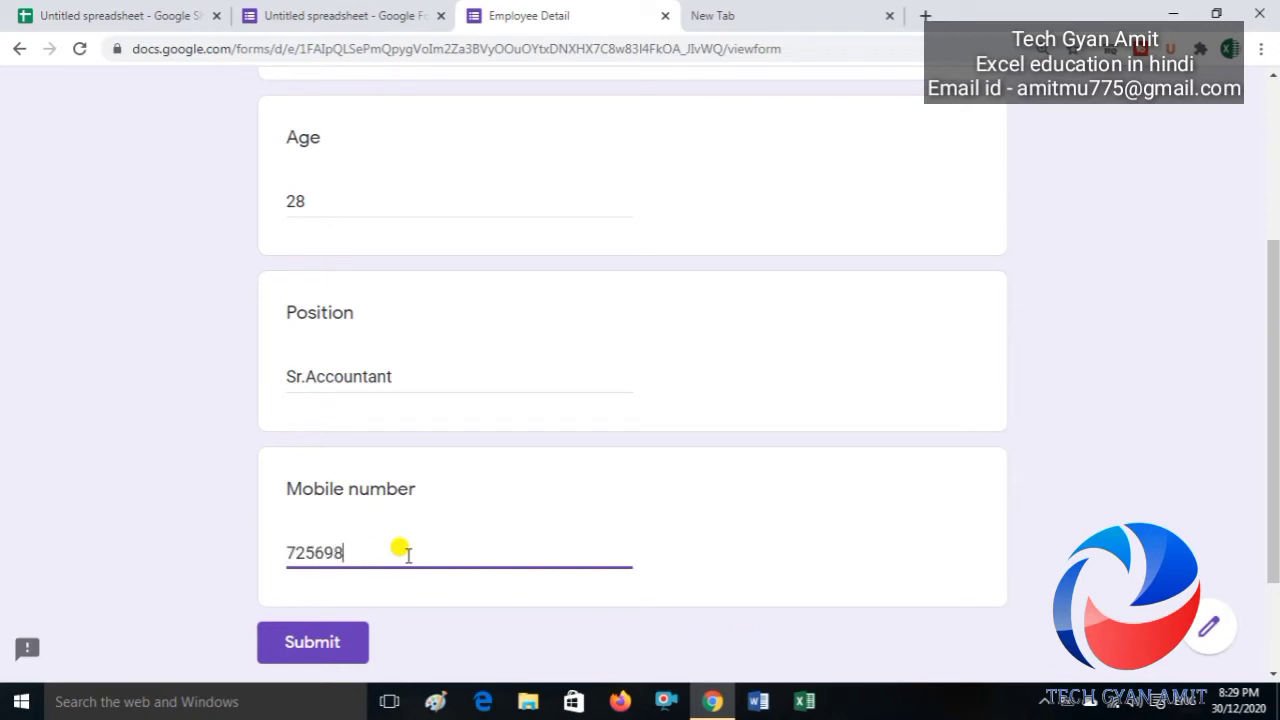
# Step: Submit the response and confirm the age-28 Sr. Accountant row in Form responses 1 and Sheet1
pyautogui.click(290, 646)
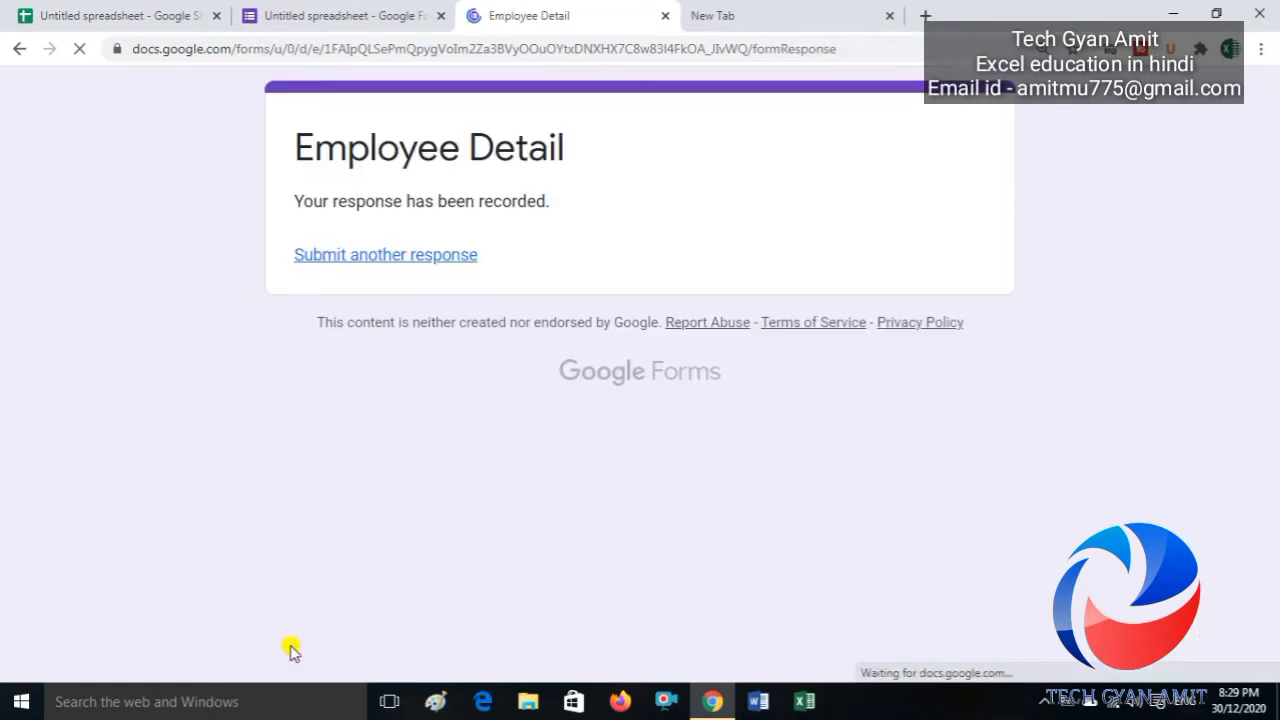
pyautogui.click(88, 15)
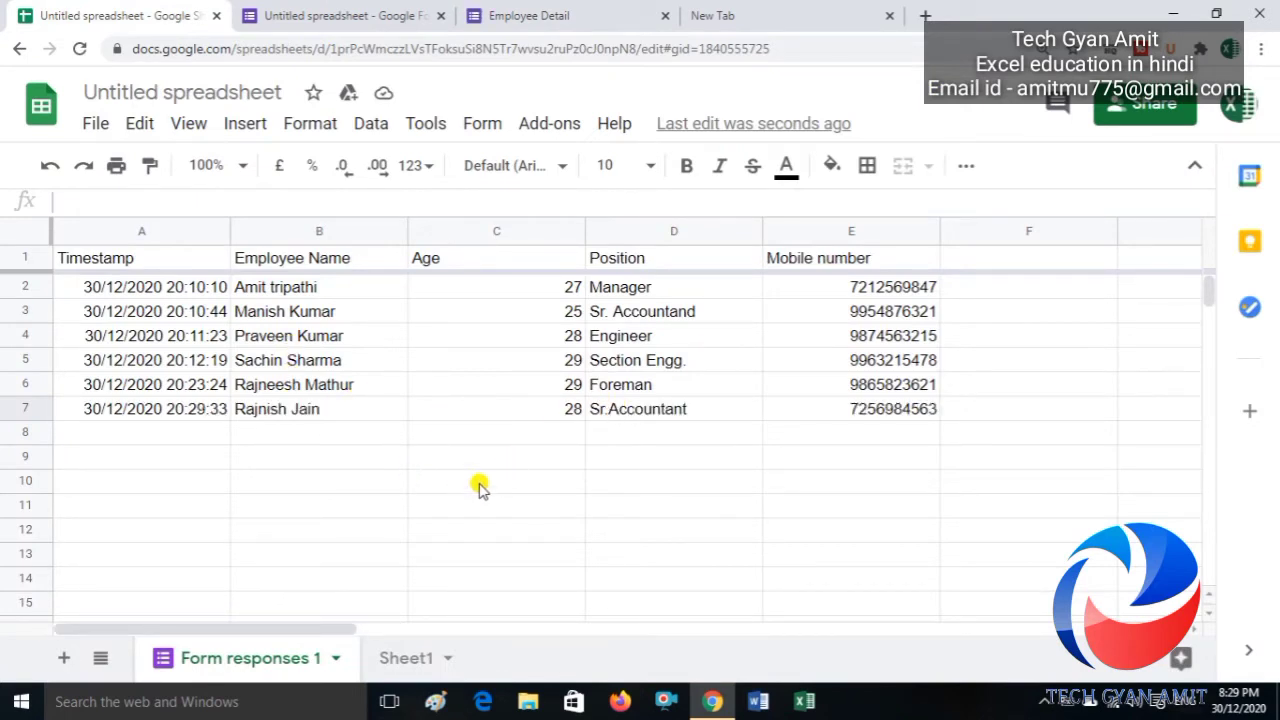
pyautogui.click(660, 483)
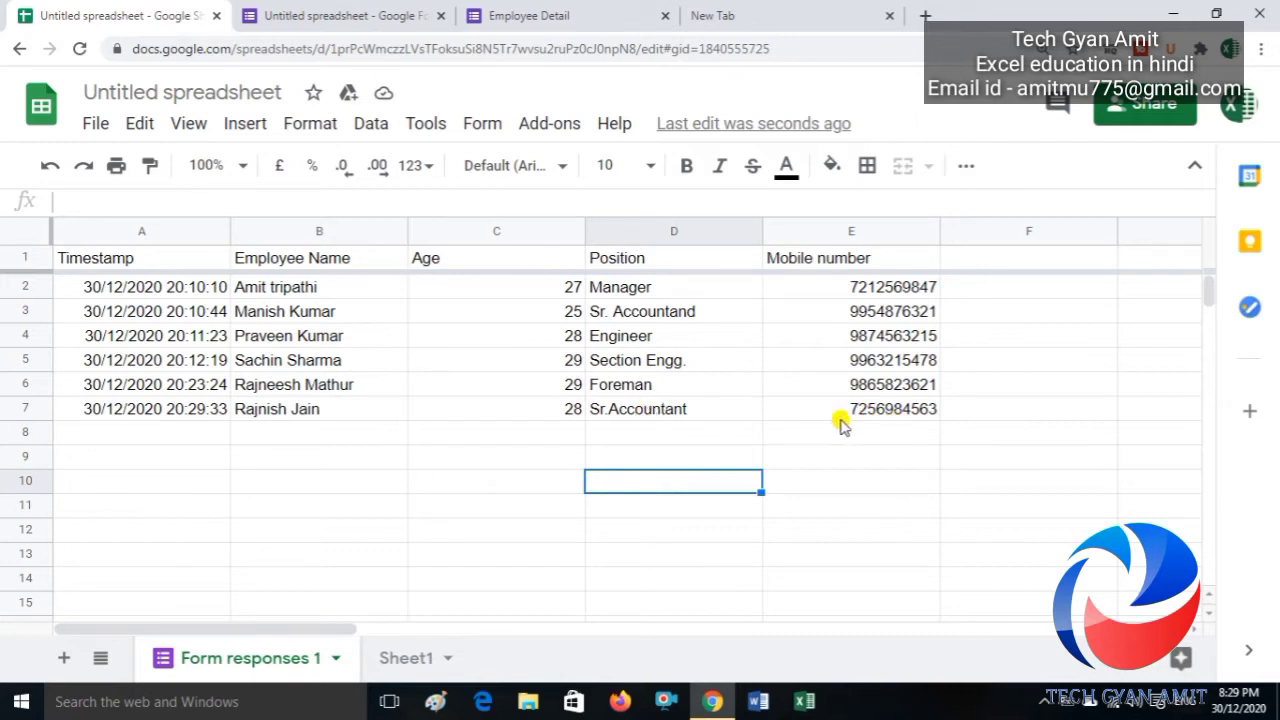
pyautogui.click(413, 660)
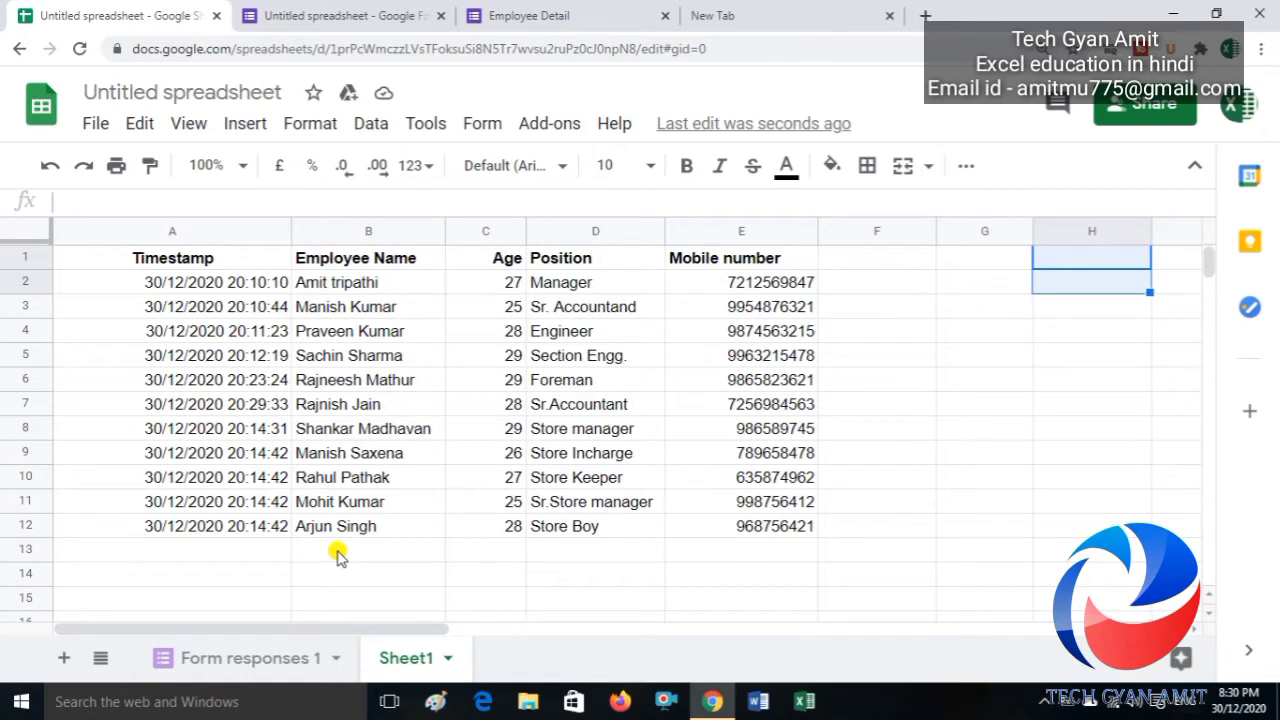
pyautogui.click(262, 658)
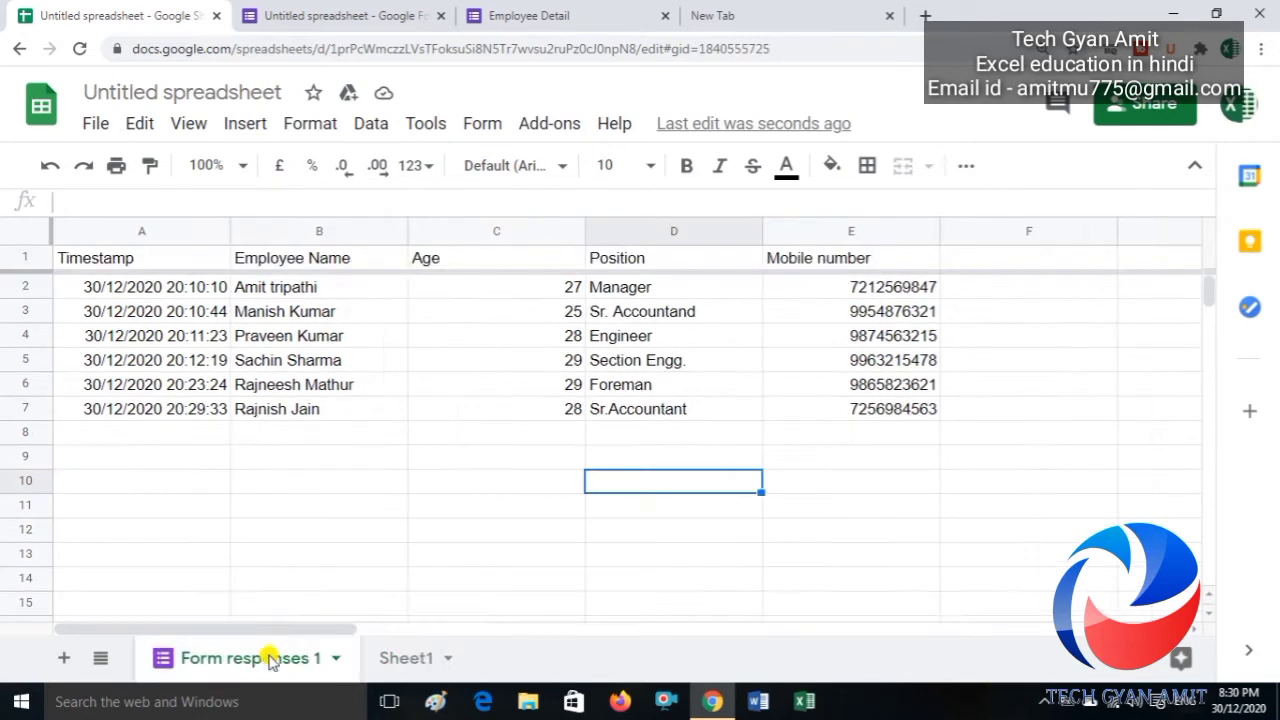
# Step: In the second response block, enter a new employee's name and age 23 in row 7
pyautogui.click(650, 440)
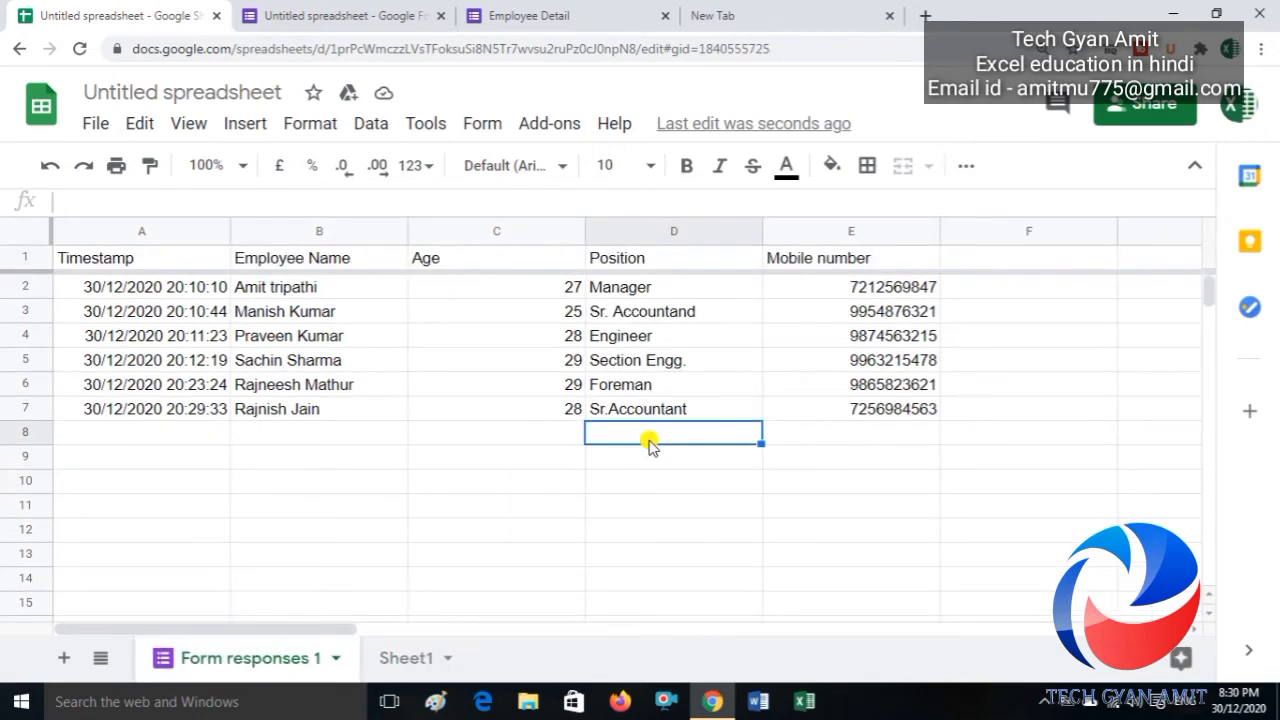
pyautogui.press('Right')
pyautogui.press('Right')
pyautogui.press('Right')
pyautogui.press('Right')
pyautogui.press('Right')
pyautogui.press('Right')
pyautogui.press('Right')
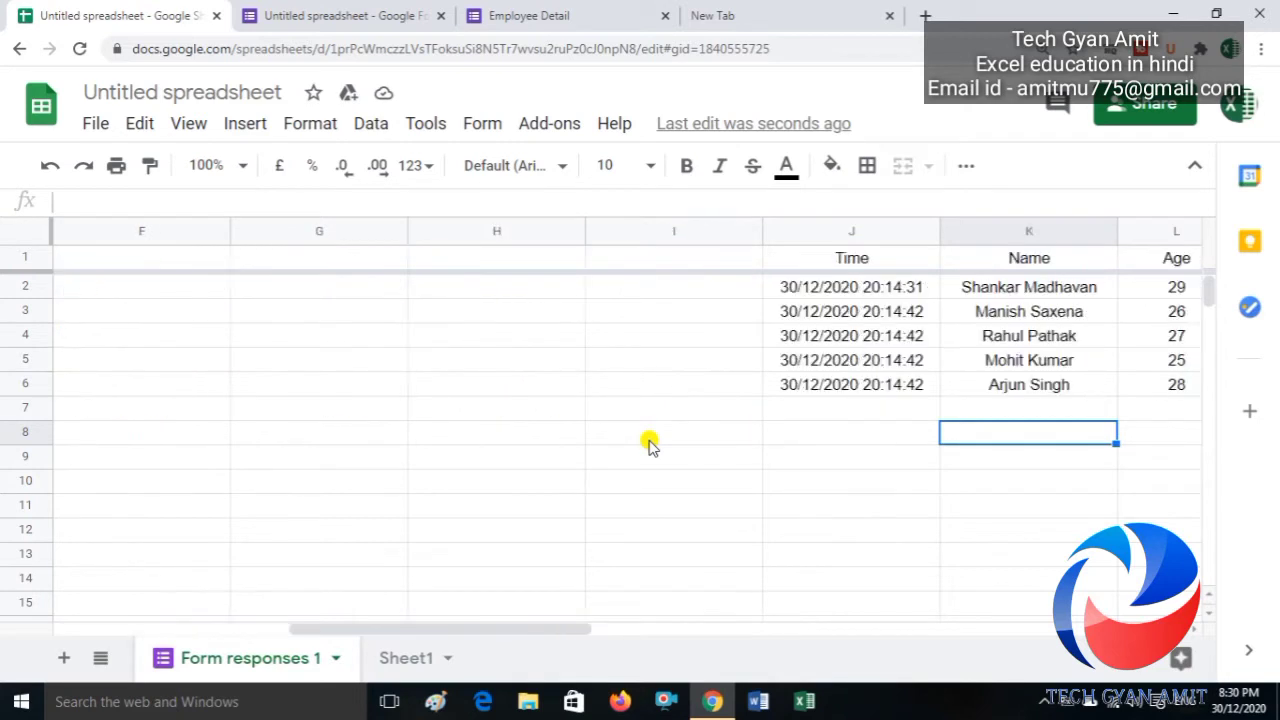
pyautogui.press('Left')
pyautogui.press('Up')
pyautogui.press('Up')
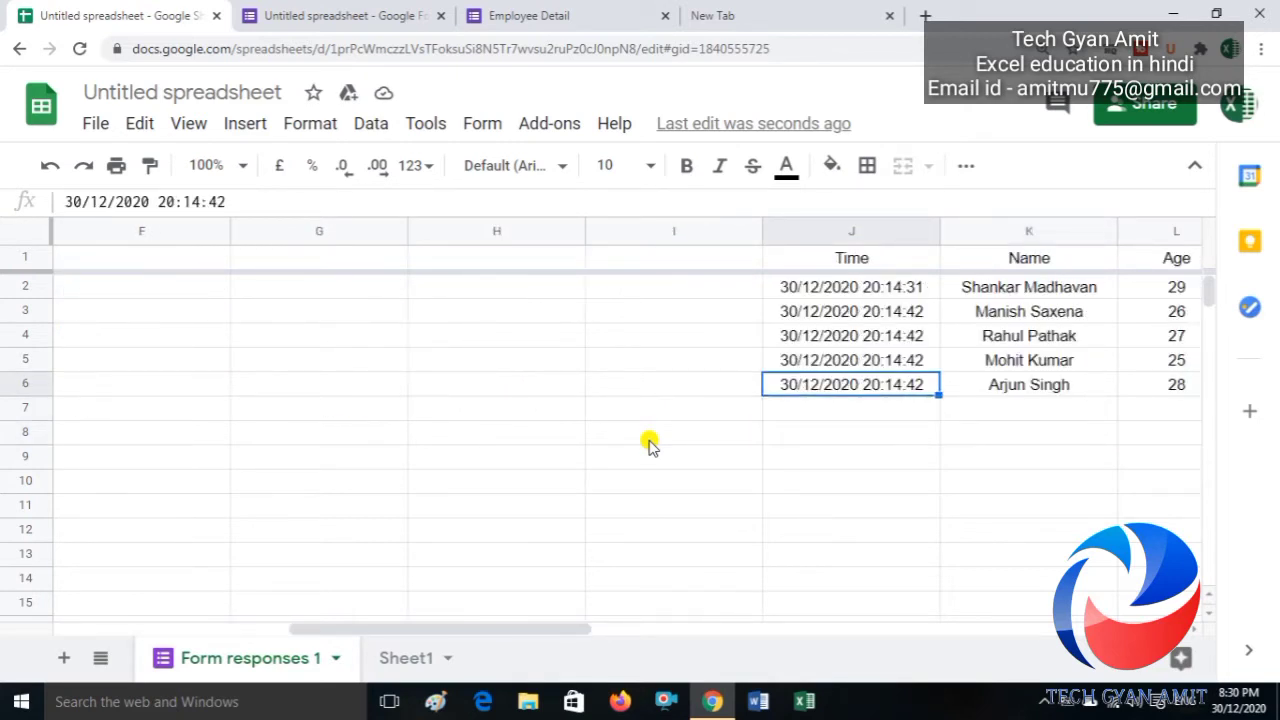
pyautogui.press('Right')
pyautogui.press('Down')
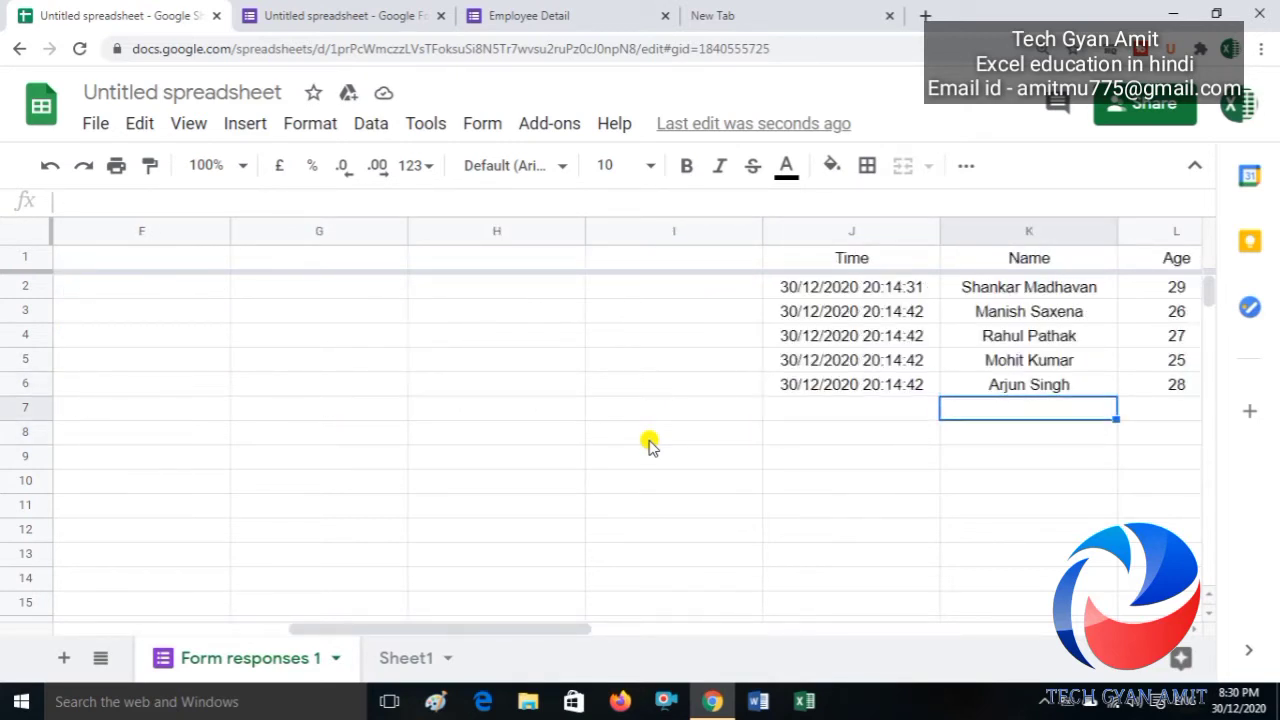
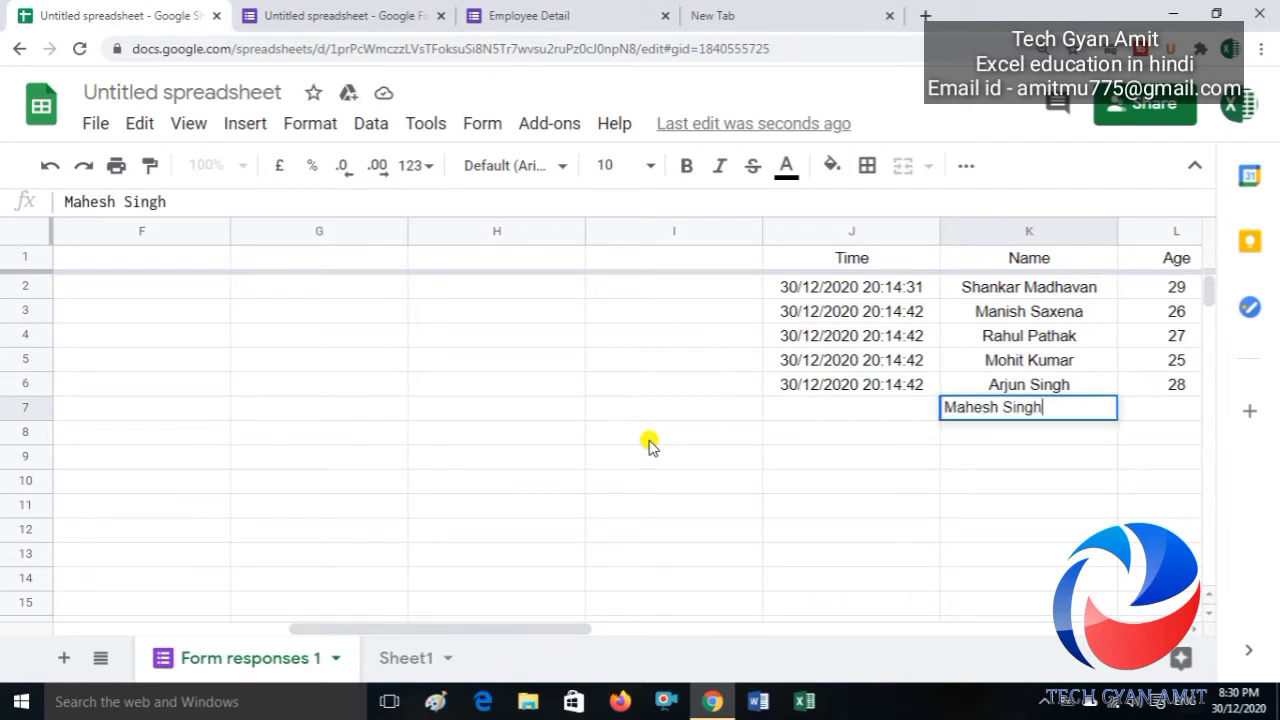
pyautogui.press('Up')
pyautogui.press('Right')
pyautogui.press('Down')
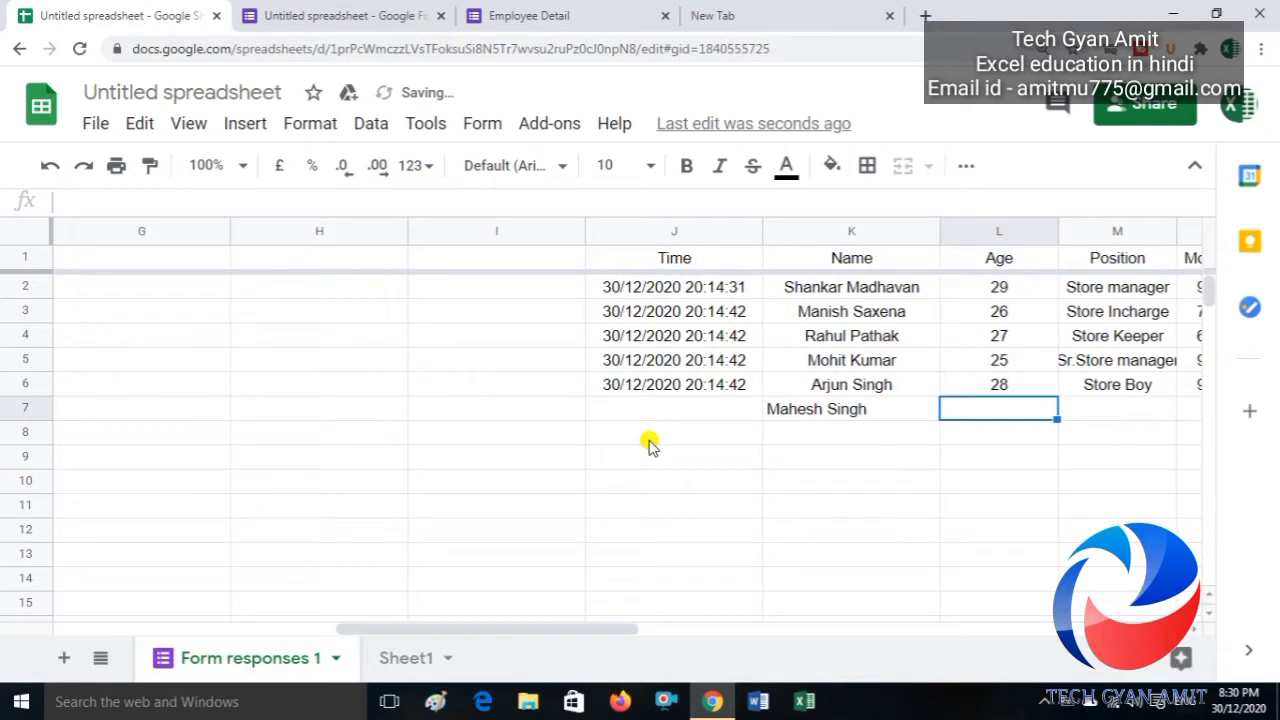
pyautogui.write('23')
pyautogui.press('Down')
# Step: Add position 'Store Foreman' and the employee's mobile number to that row
pyautogui.press('Right')
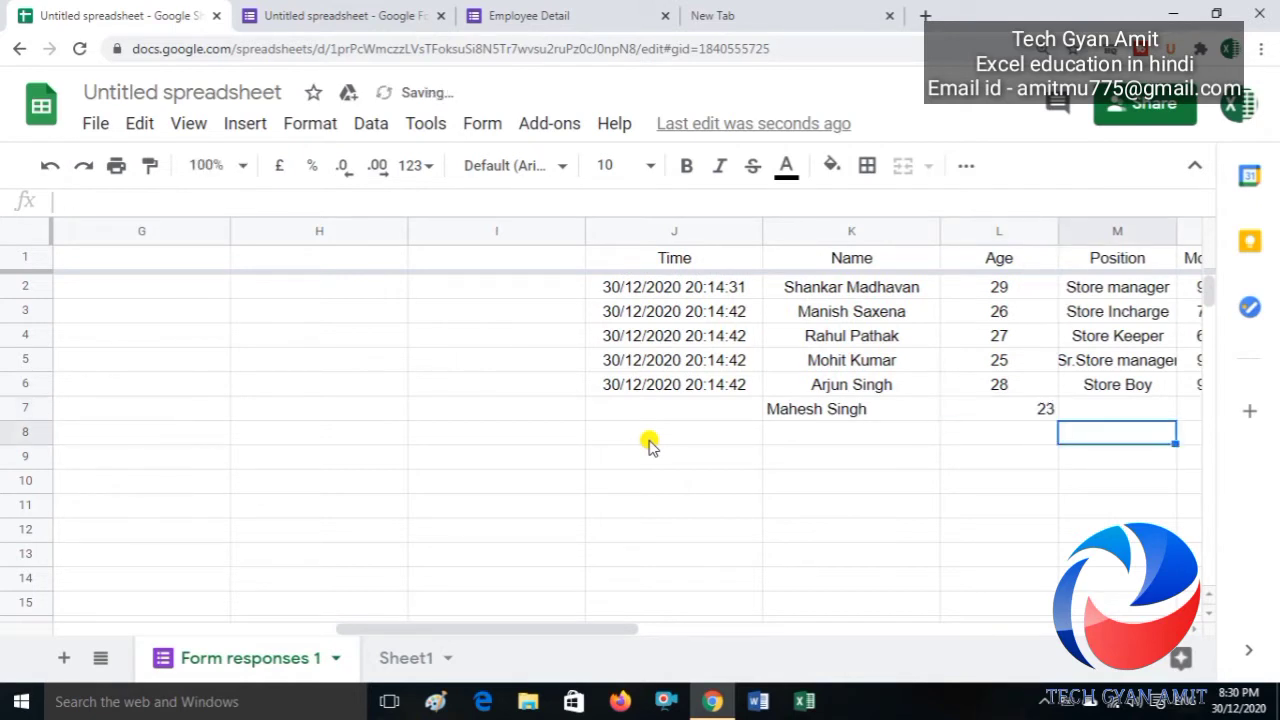
pyautogui.press('Up')
pyautogui.press('Right')
pyautogui.press('Left')
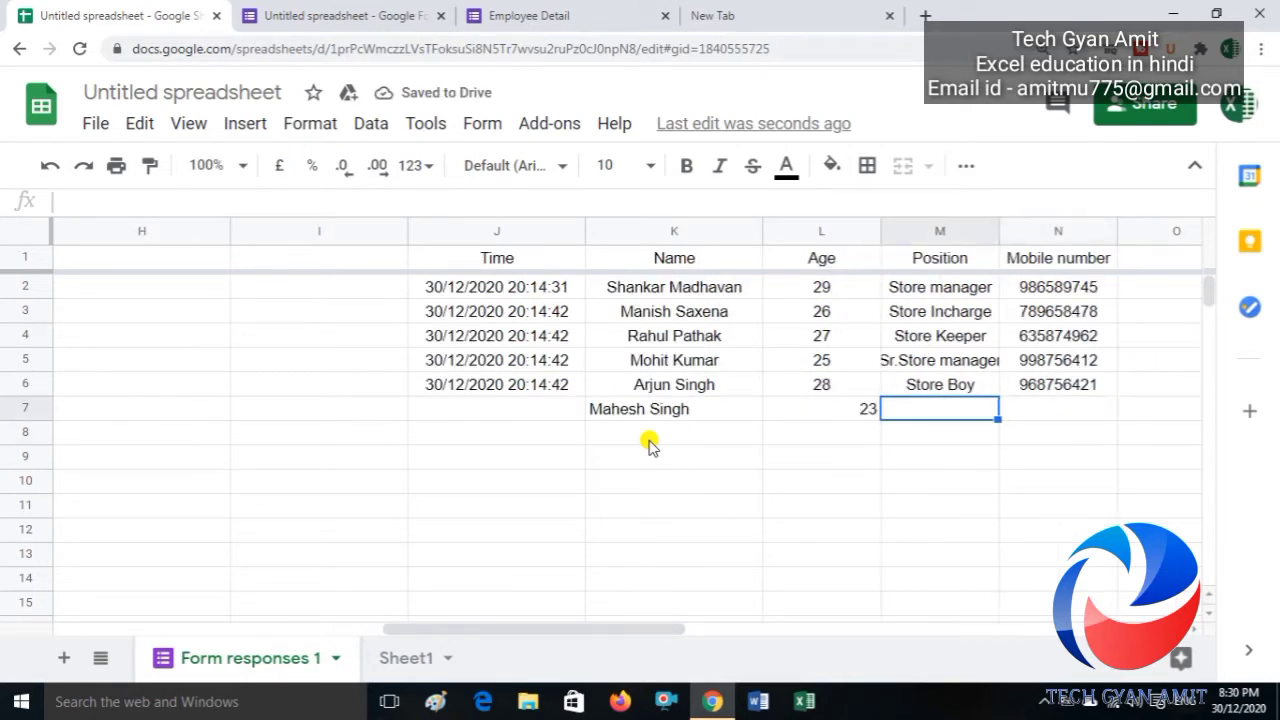
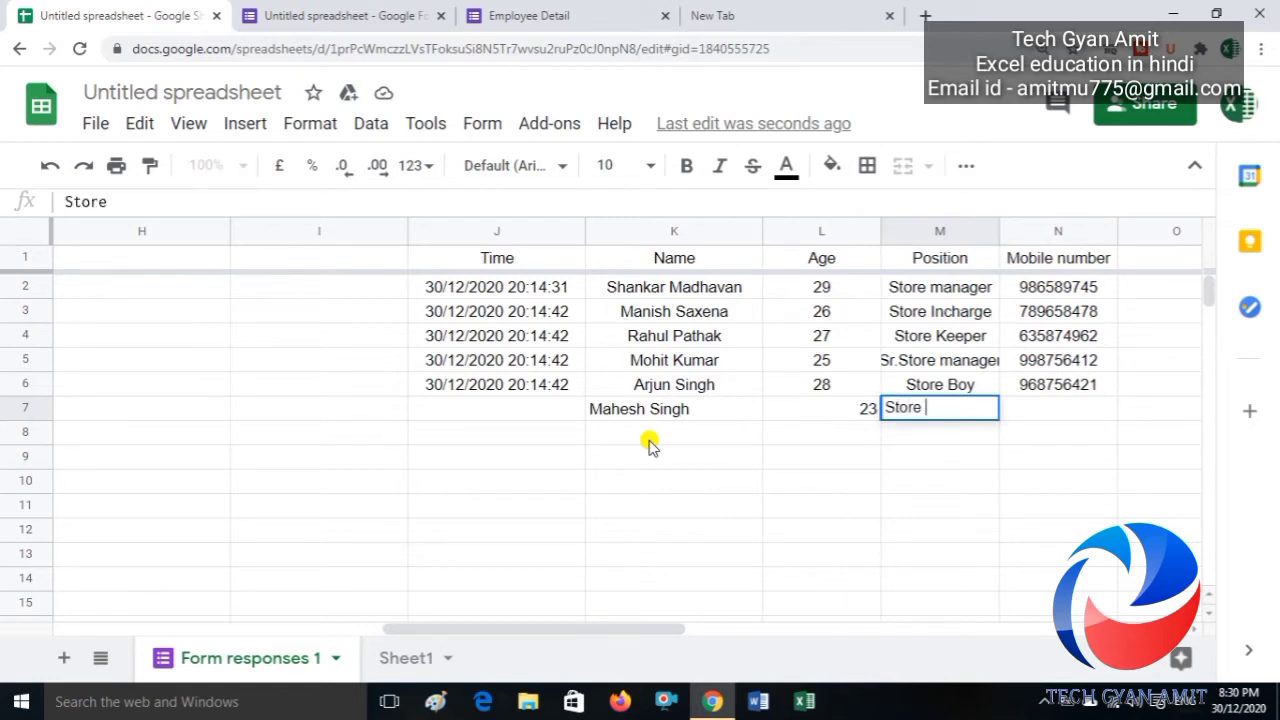
pyautogui.press('BackSpace')
pyautogui.press('BackSpace')
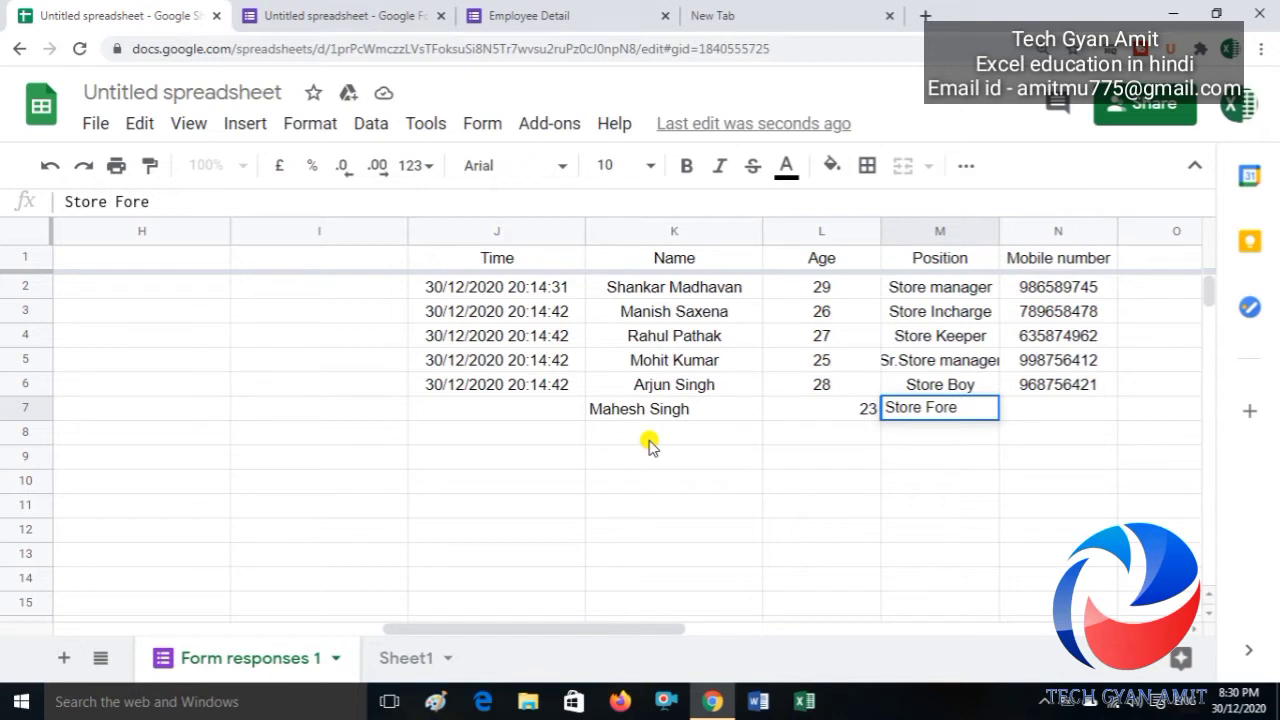
pyautogui.press('Tab')
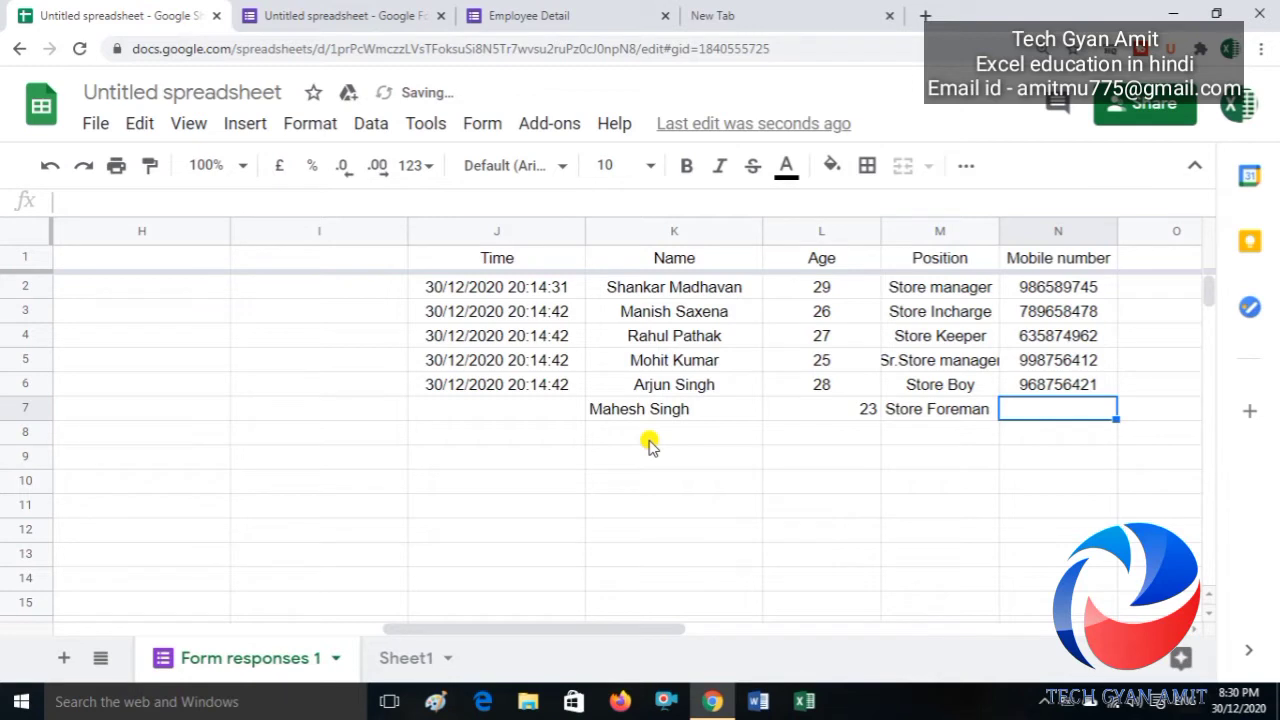
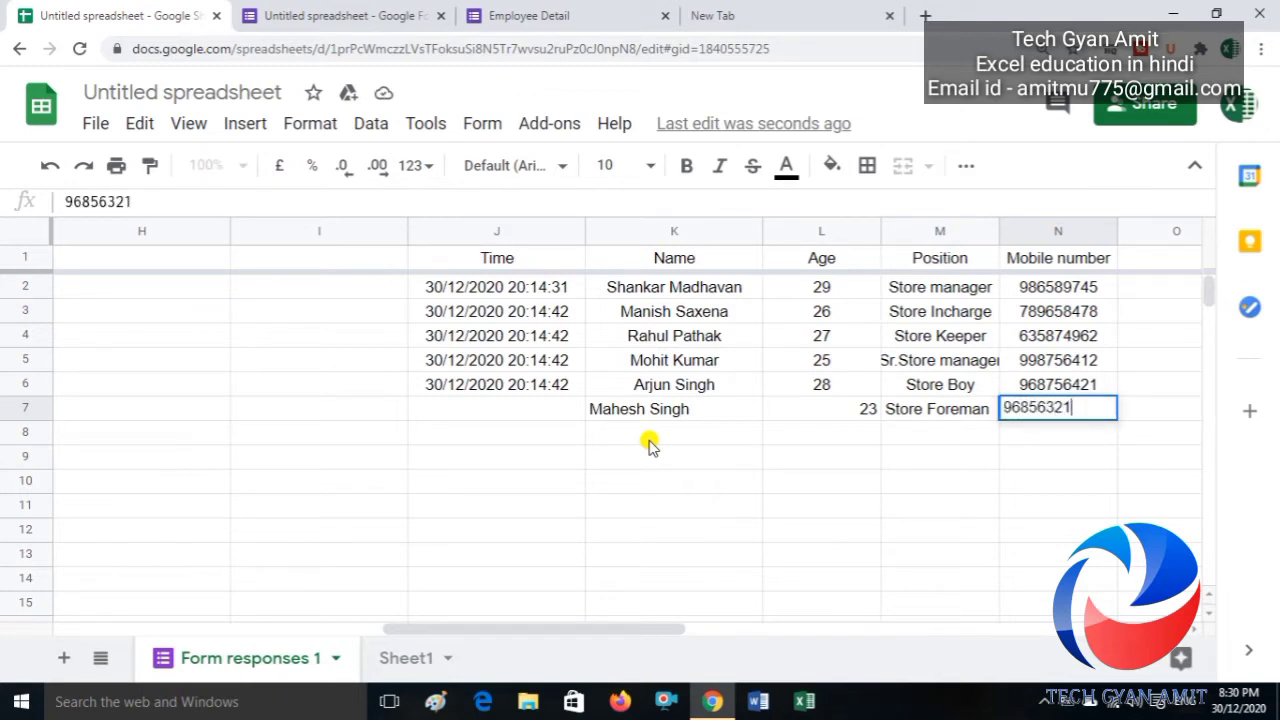
pyautogui.press('Return')
# Step: Fill the timestamp down into J7 and edit it to 31/12/2020 21:14:42
pyautogui.press('Up')
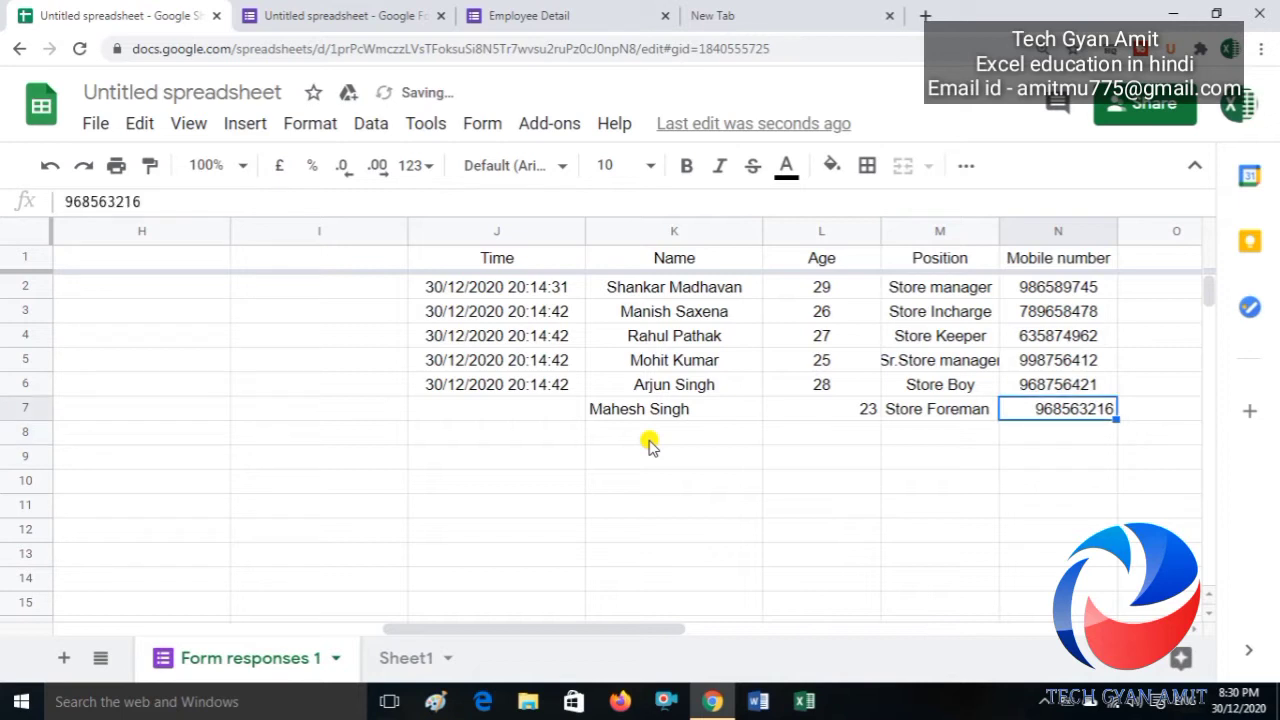
pyautogui.press('Left')
pyautogui.press('Left')
pyautogui.press('Left')
pyautogui.press('Left')
pyautogui.press('Up')
pyautogui.hotkey('shift', 'Down')
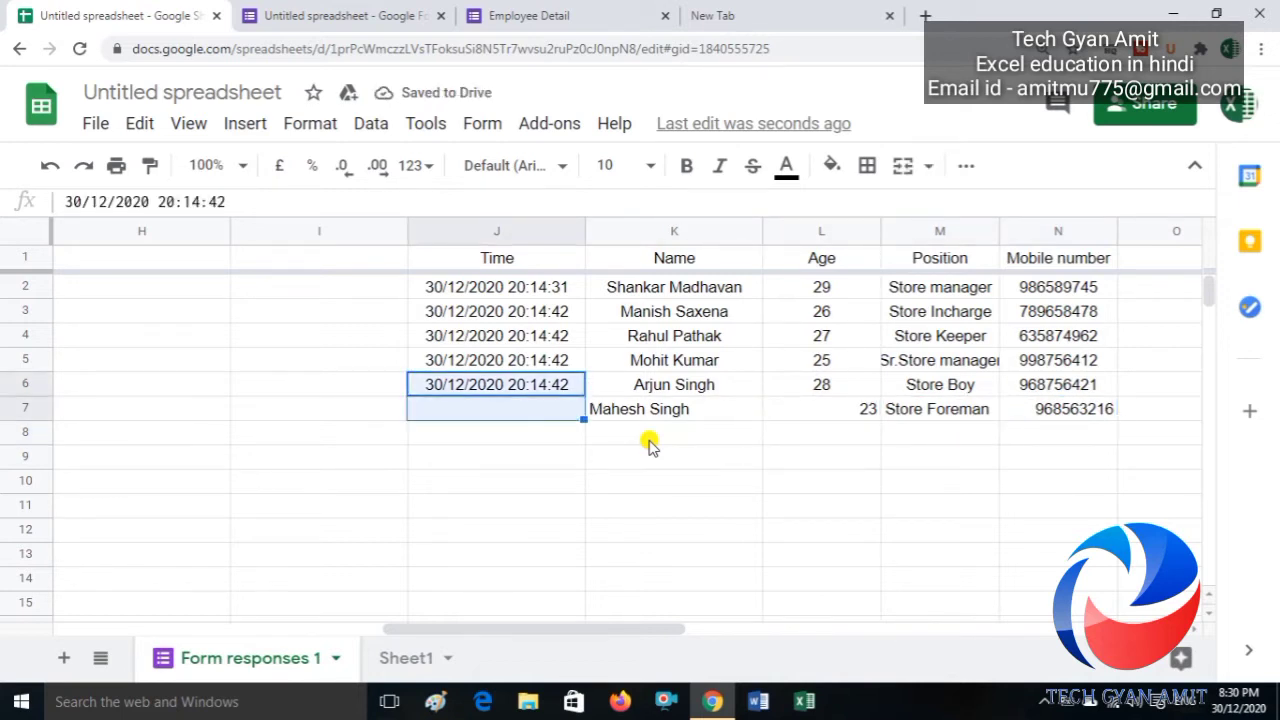
pyautogui.hotkey('ctrl', 'd')
pyautogui.press('Down')
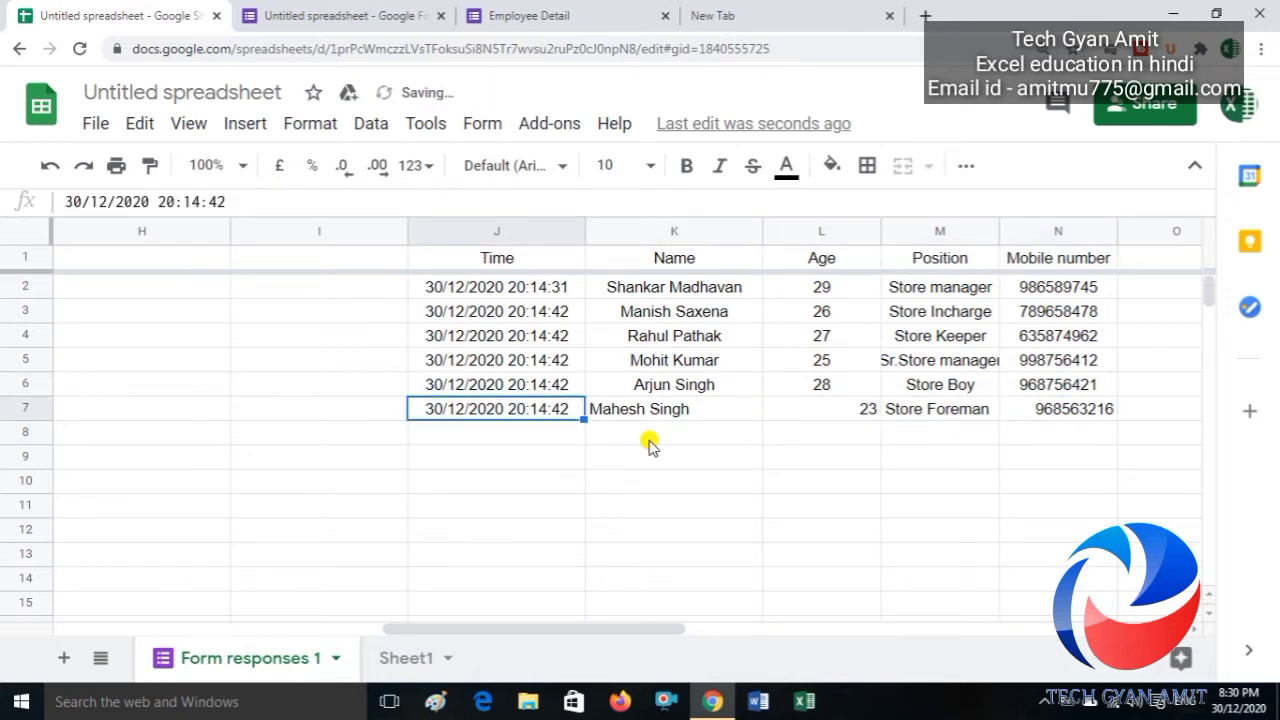
pyautogui.press('F2')
pyautogui.press('Left')
pyautogui.press('Left')
pyautogui.press('Left')
pyautogui.press('Left')
pyautogui.press('Left')
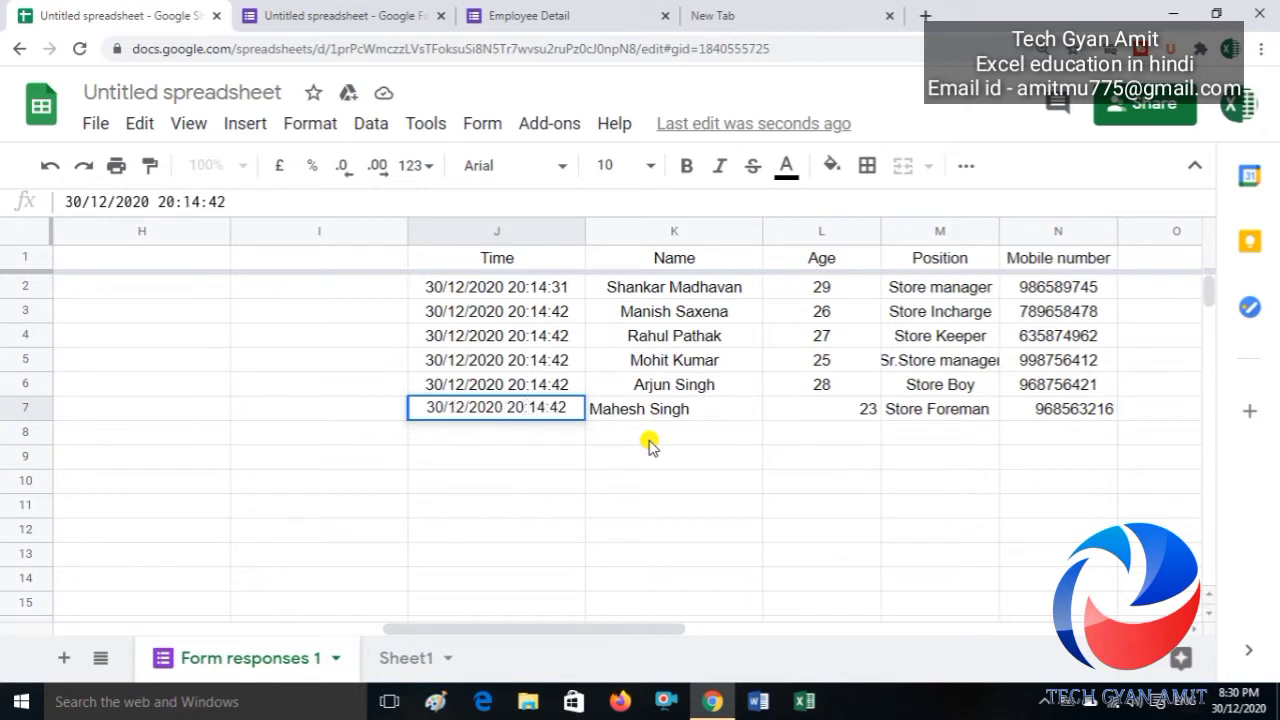
pyautogui.press('BackSpace')
pyautogui.write('1')
pyautogui.click(441, 410)
pyautogui.press('BackSpace')
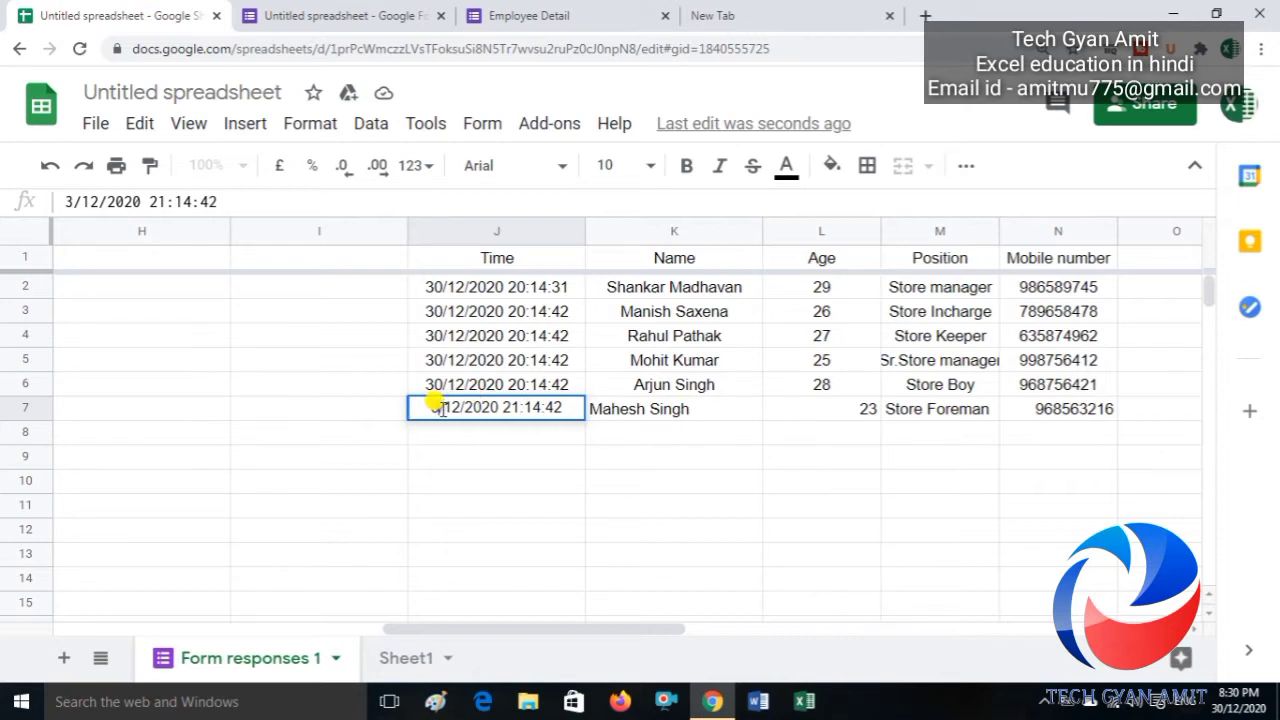
pyautogui.write('1')
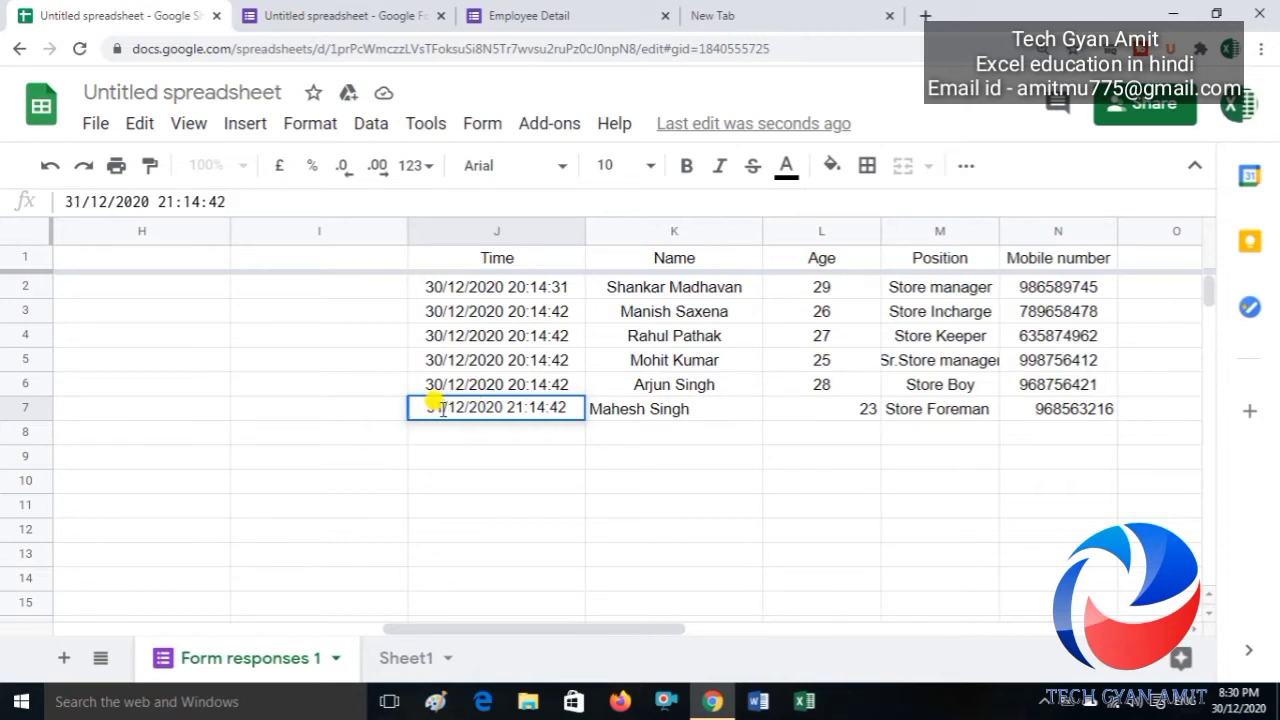
pyautogui.press('Return')
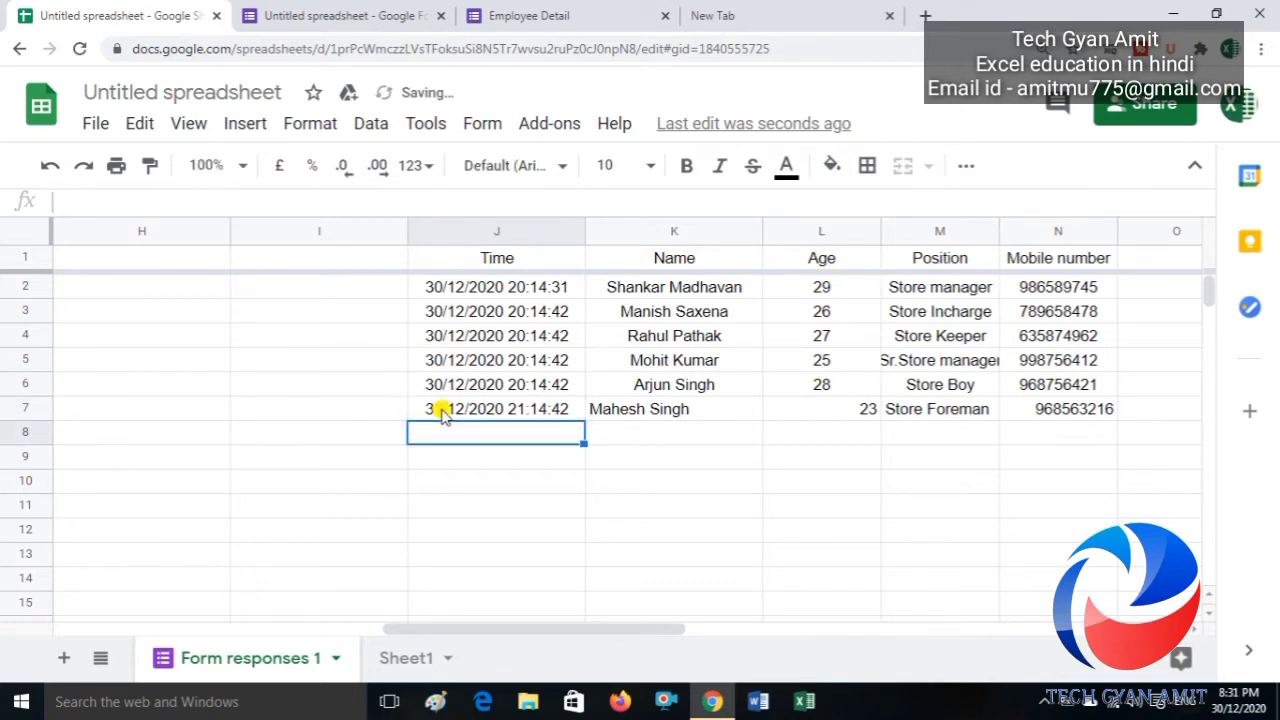
# Step: View Sheet1's twelve-record table ending with the age-23 Store Foreman row
pyautogui.click(400, 668)
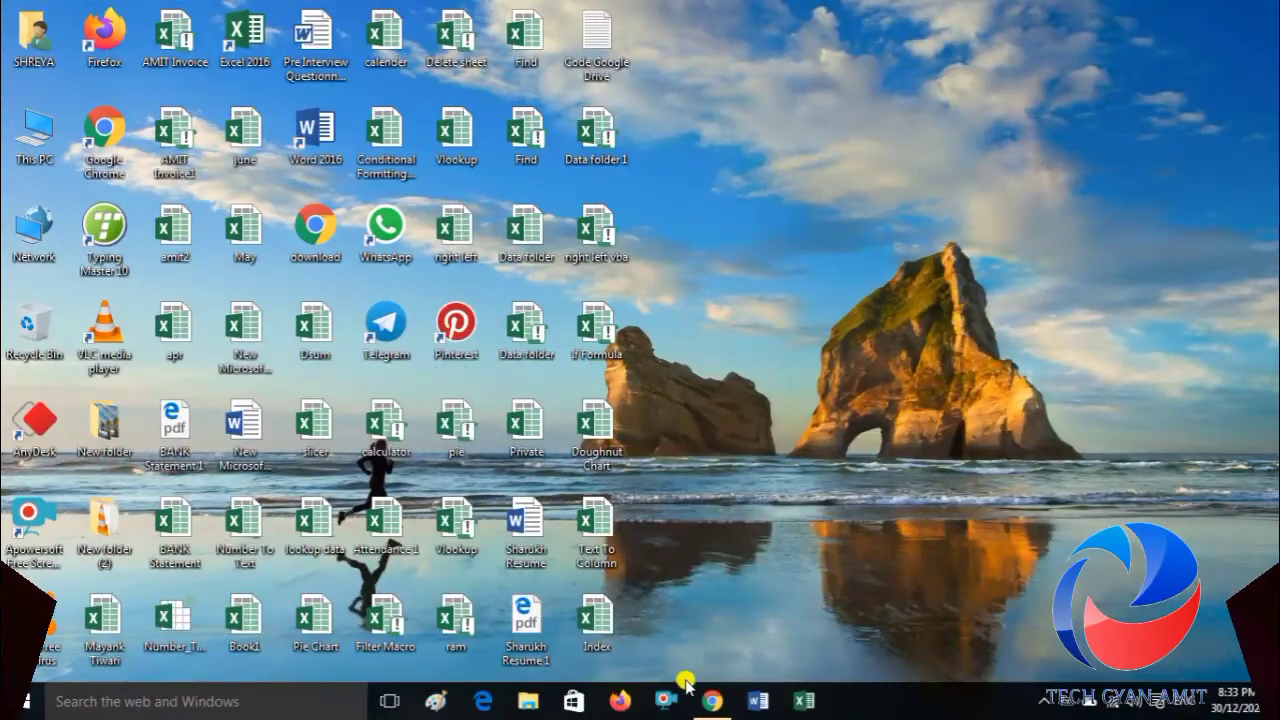
pyautogui.click(712, 700)
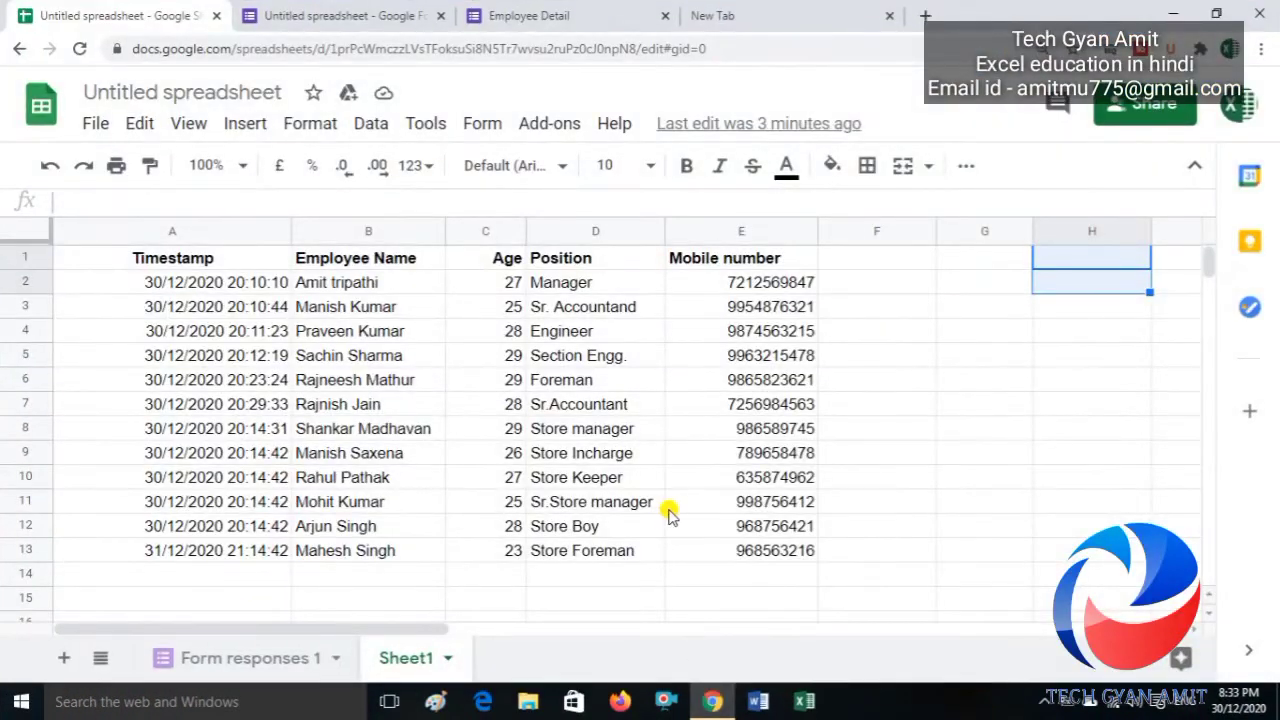
# Step: Delete the old QUERY results in Sheet1 A1:E13, glancing at Form responses 1 before returning
pyautogui.press('Left')
pyautogui.press('Left')
pyautogui.press('Left')
pyautogui.press('Left')
pyautogui.press('Left')
pyautogui.press('Left')
pyautogui.press('Left')
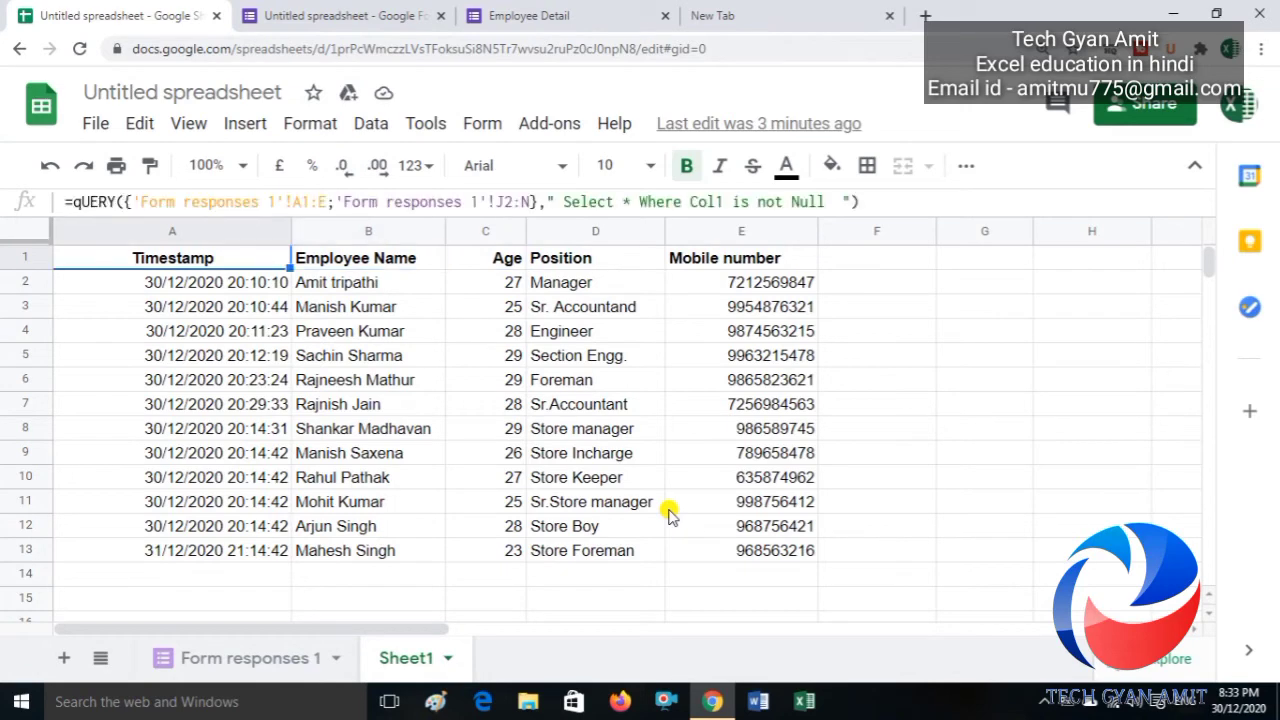
pyautogui.hotkey('ctrl', 'shift', 'Right')
pyautogui.hotkey('ctrl', 'shift', 'Down')
pyautogui.press('Delete')
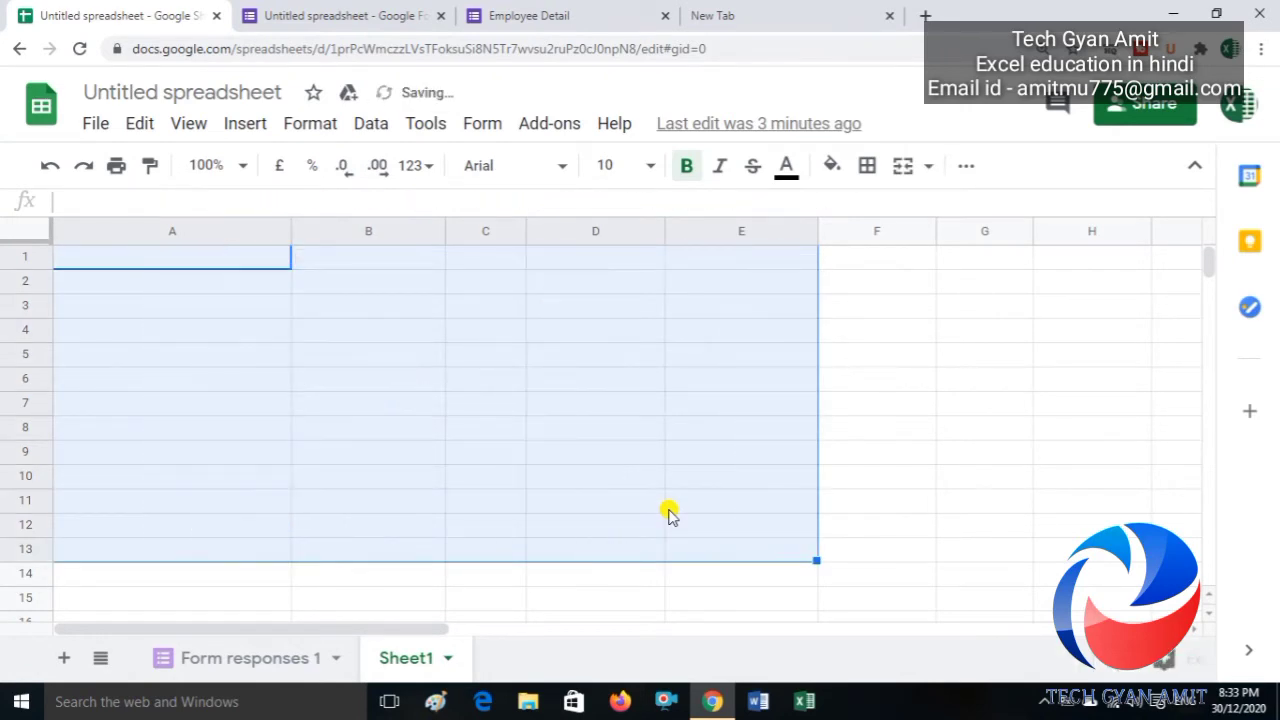
pyautogui.press('Right')
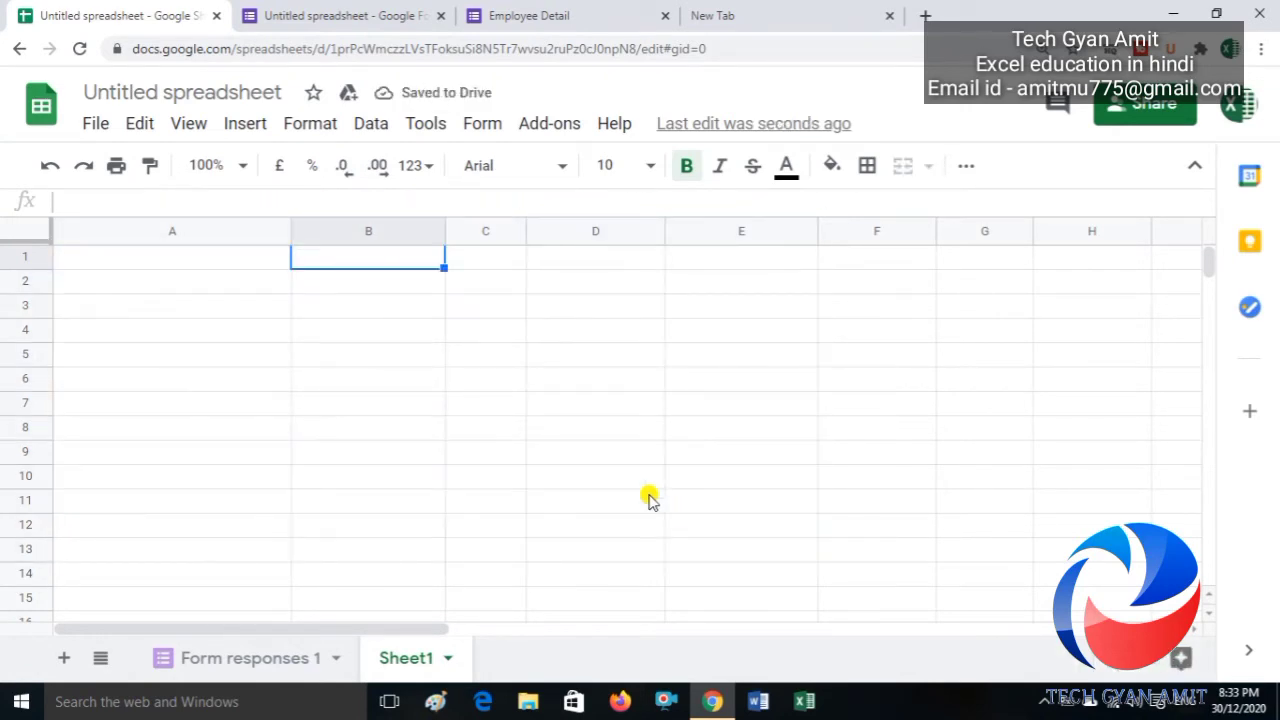
pyautogui.click(278, 676)
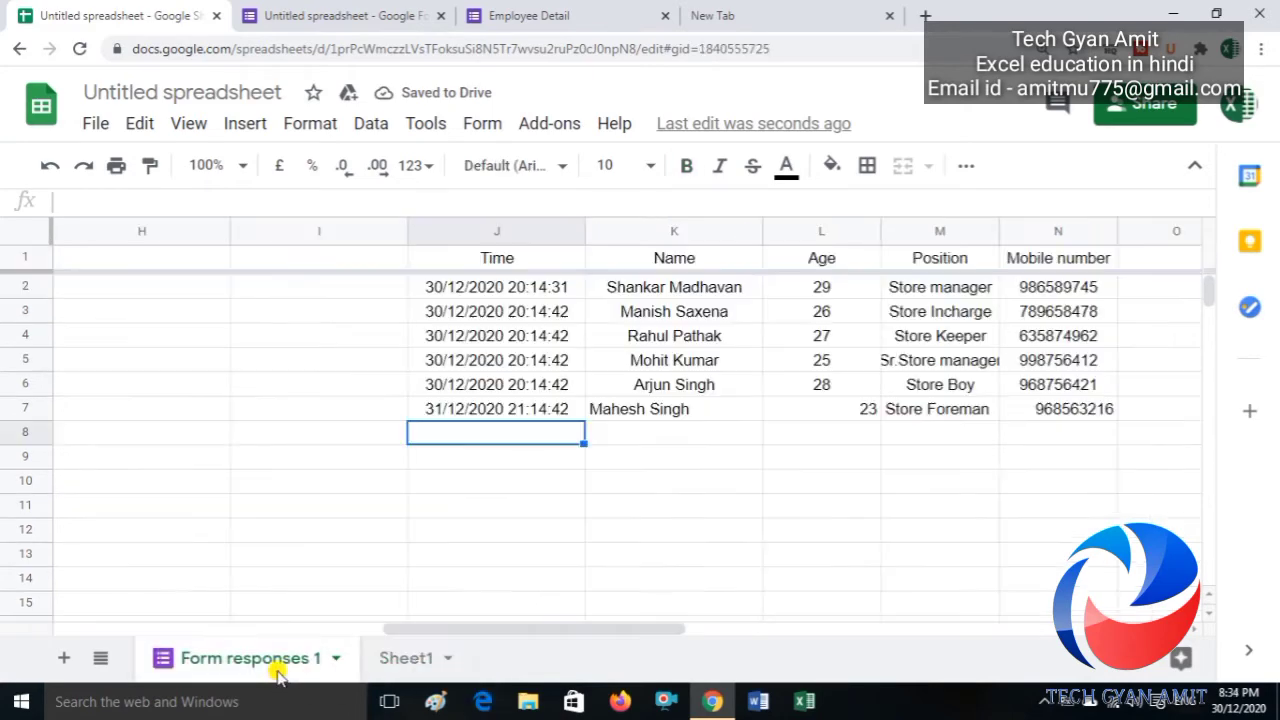
pyautogui.press('Left')
pyautogui.press('Left')
pyautogui.press('Left')
pyautogui.press('Left')
pyautogui.press('Left')
pyautogui.press('Left')
pyautogui.press('Left')
pyautogui.press('Left')
pyautogui.press('Left')
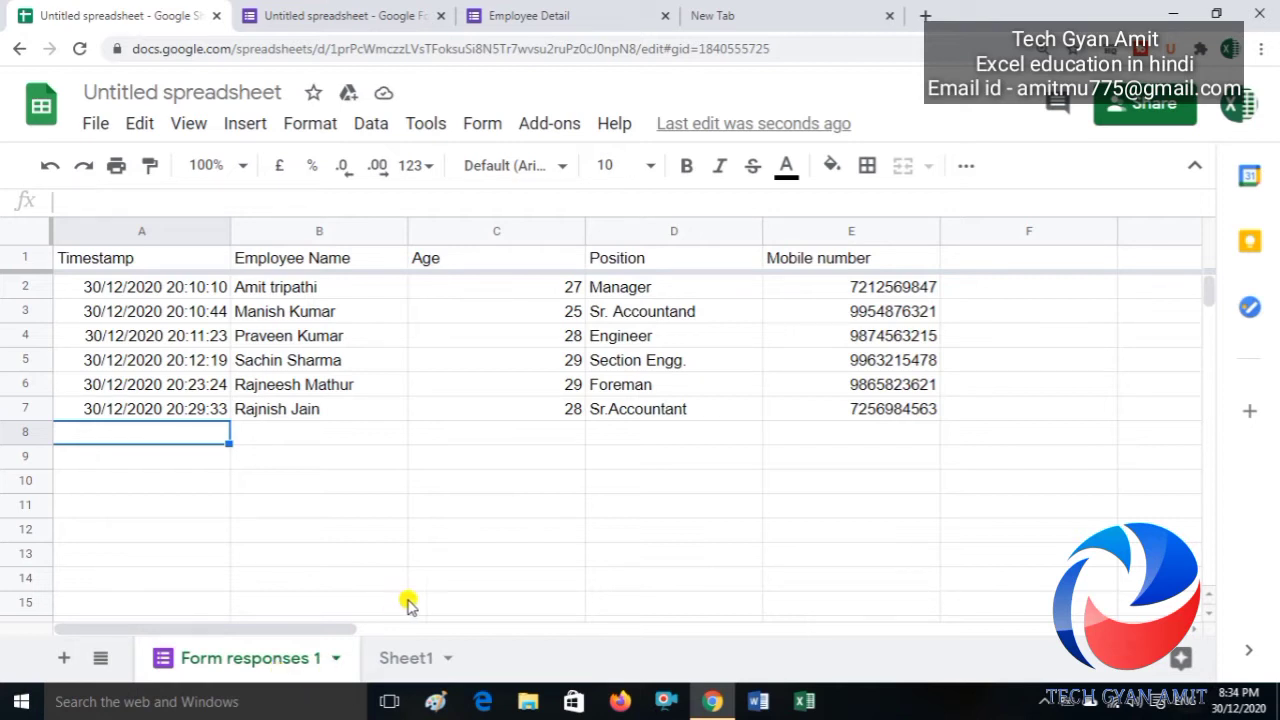
pyautogui.click(414, 656)
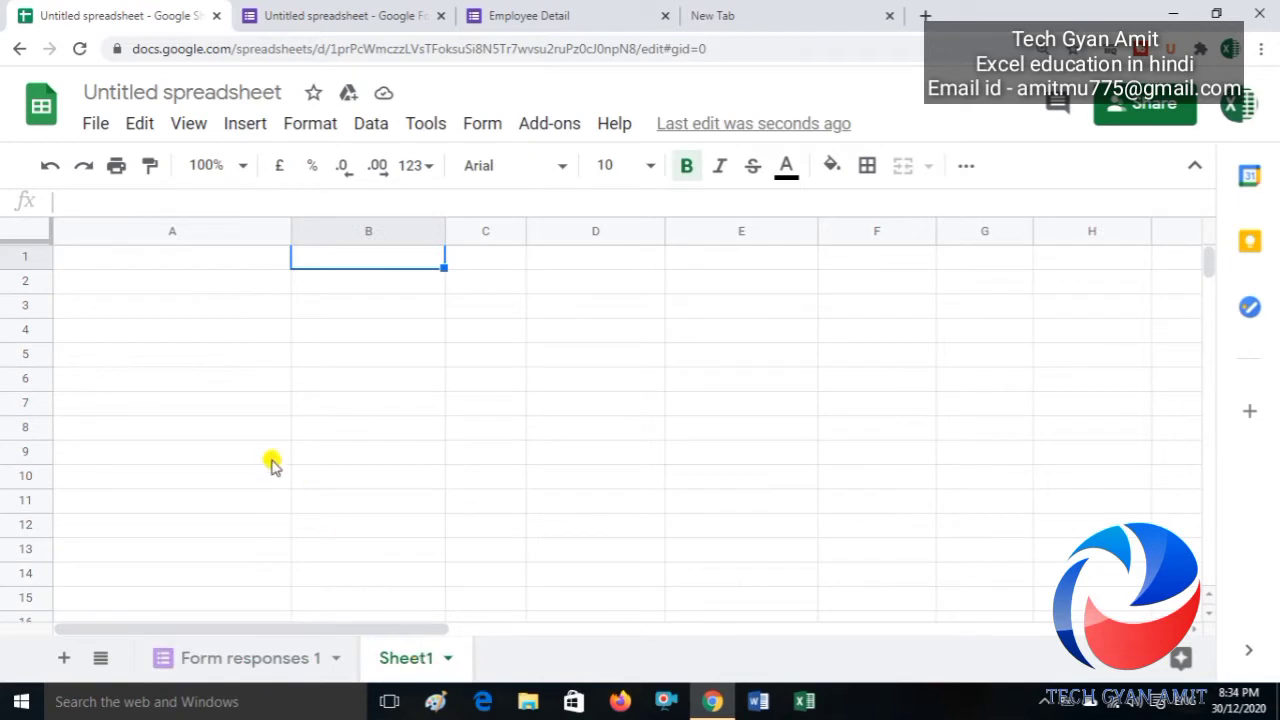
# Step: Enter =Query({'Form responses 1'!A1:E;'Form responses 1'!J2:N}) in Sheet1 cell A2
pyautogui.click(150, 287)
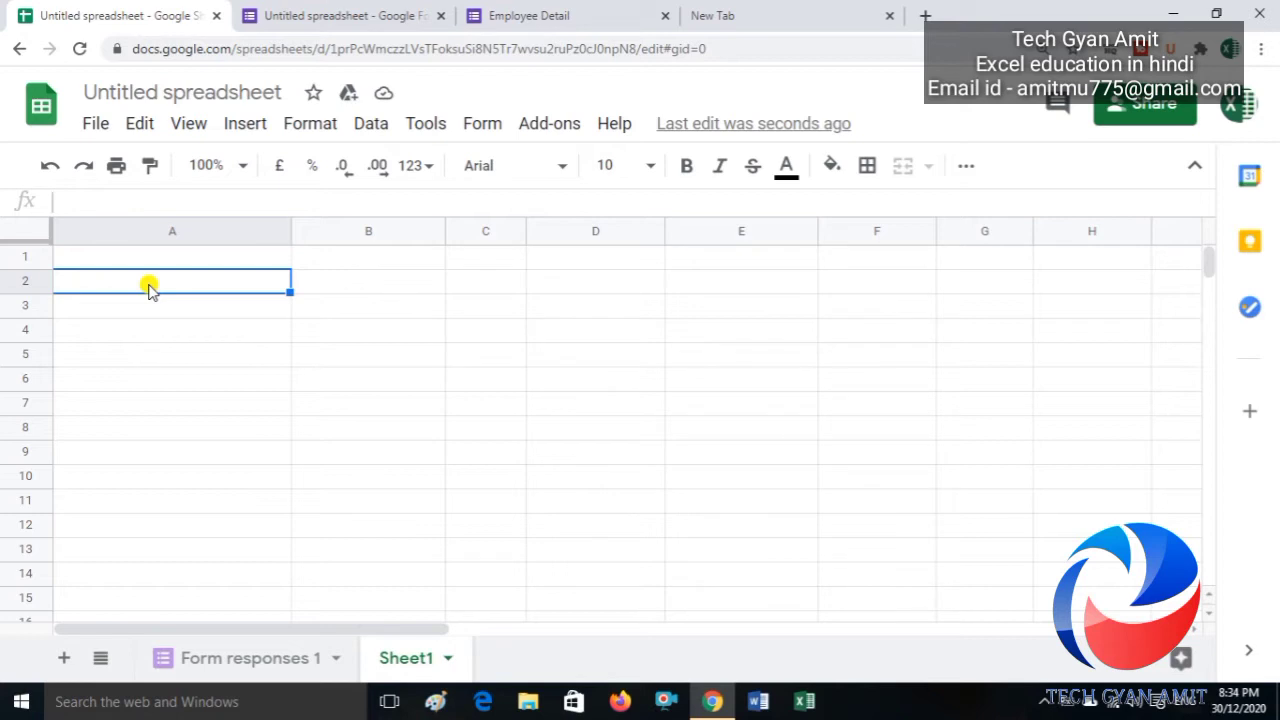
pyautogui.write('=Q')
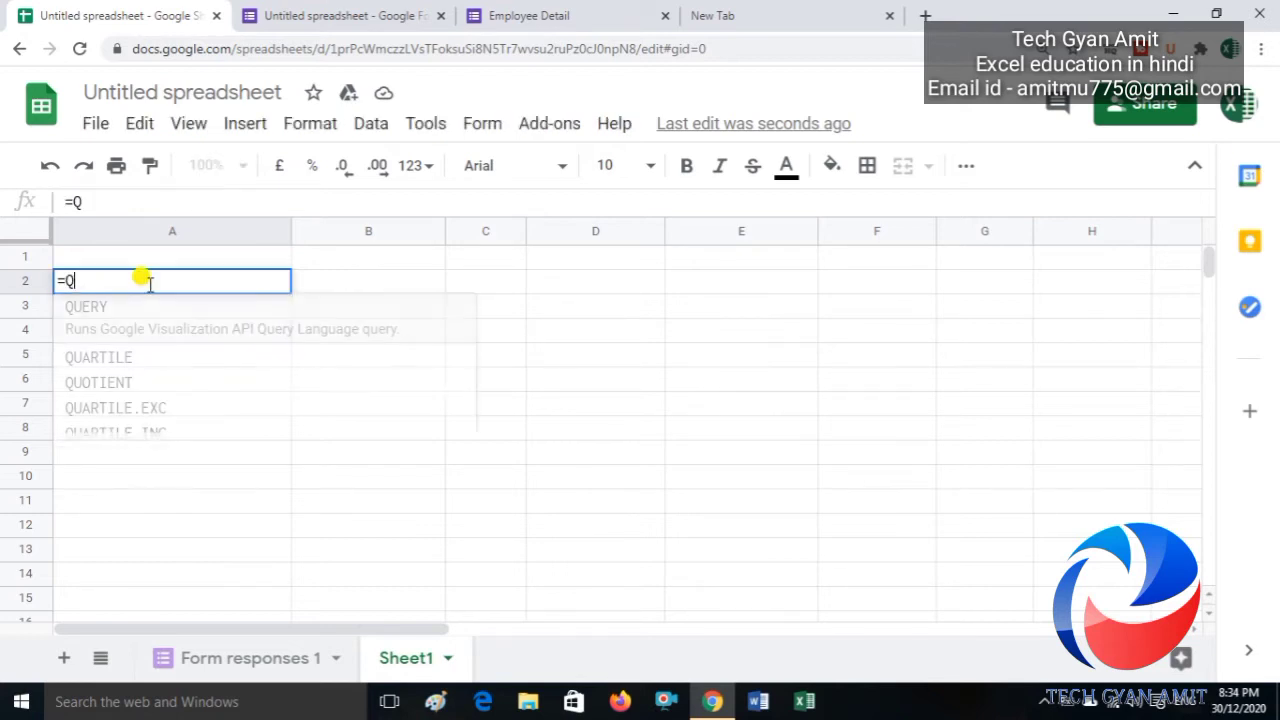
pyautogui.write('uery')
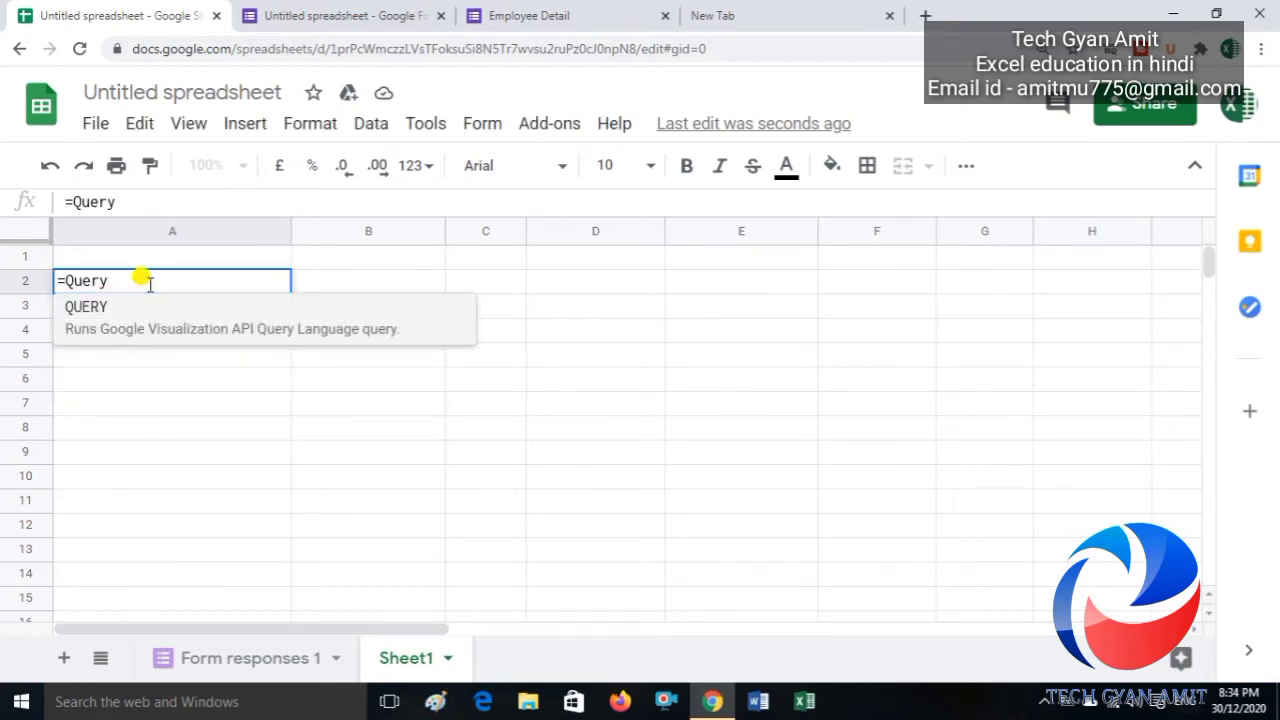
pyautogui.write('(')
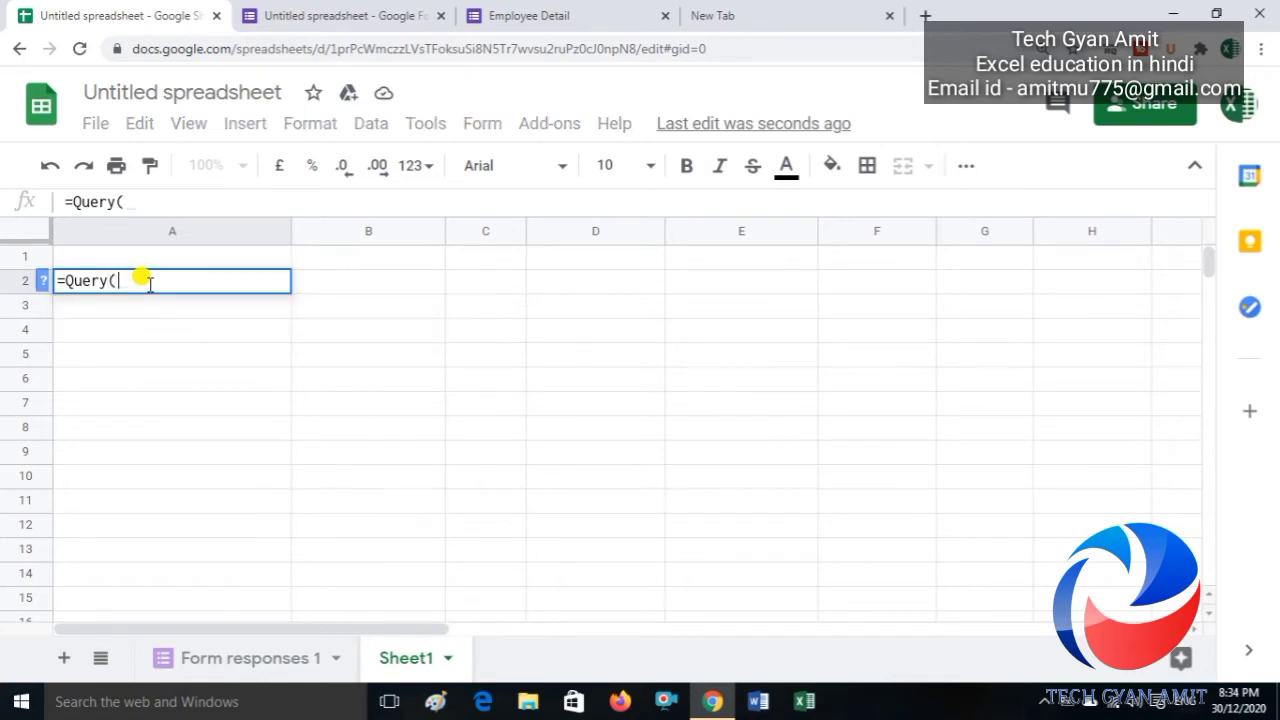
pyautogui.write('{')
pyautogui.click(247, 672)
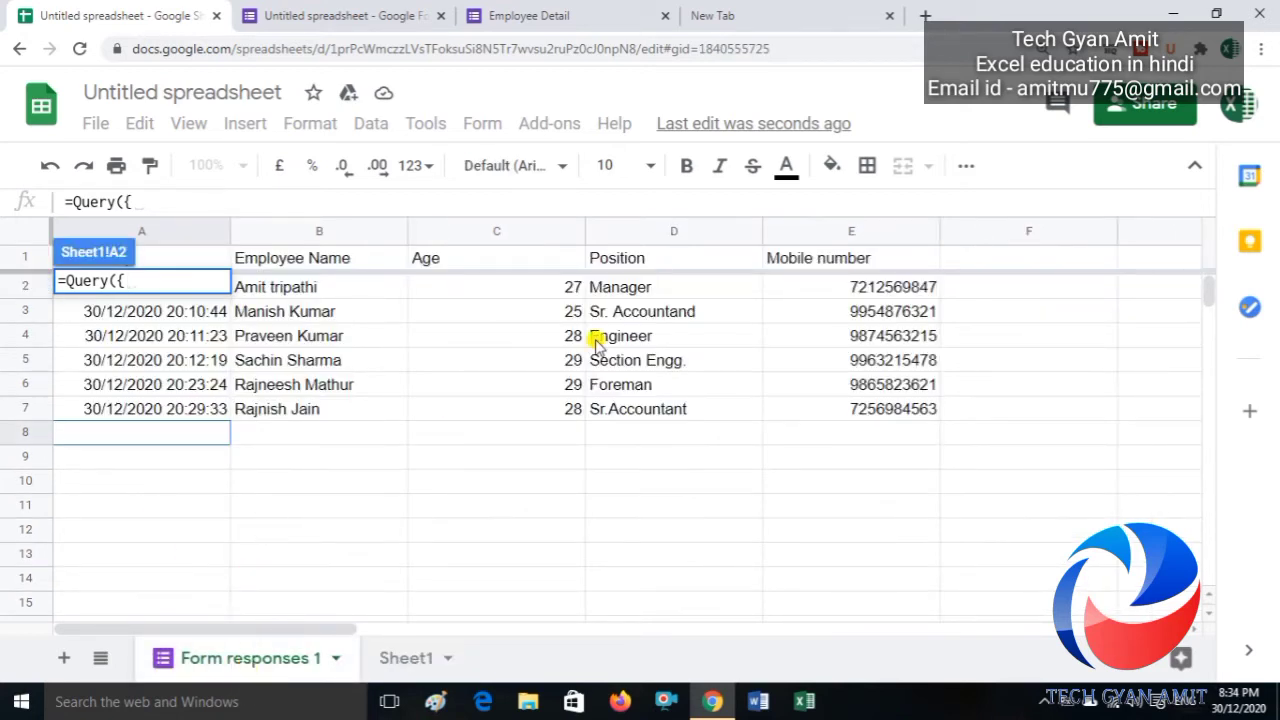
pyautogui.click(917, 412)
pyautogui.moveTo(917, 412); pyautogui.dragTo(177, 258)
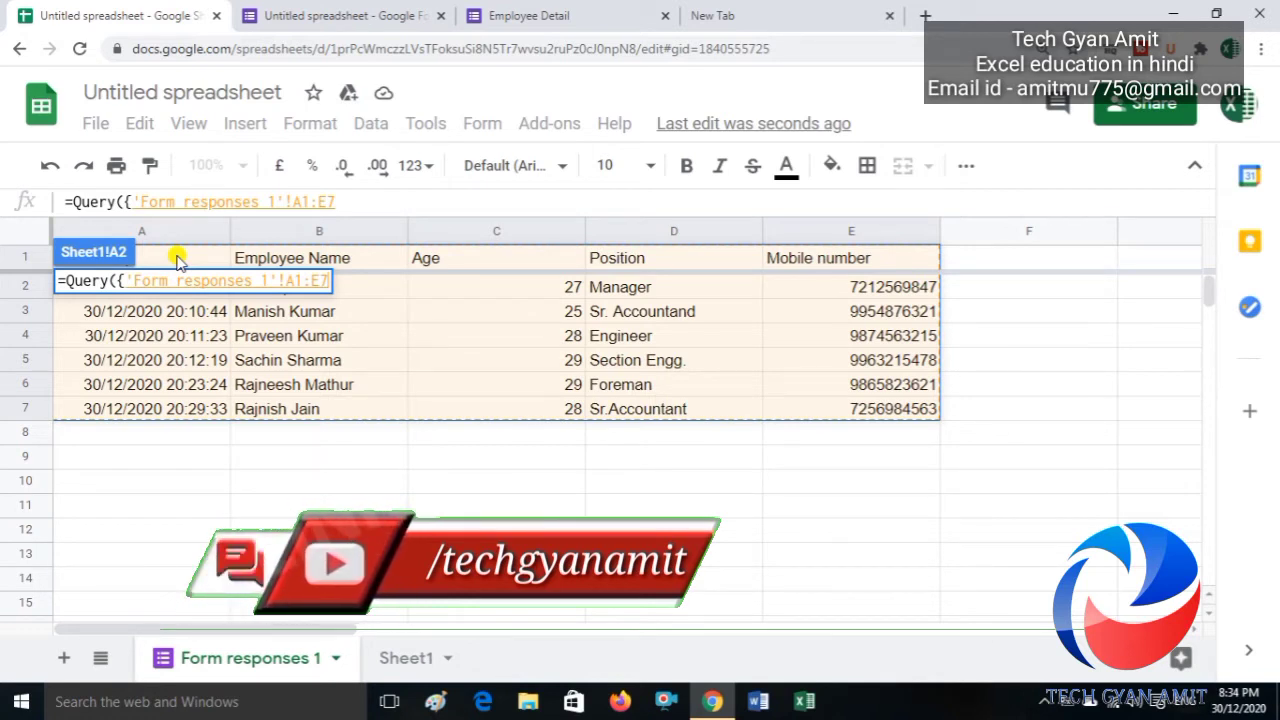
pyautogui.press('BackSpace')
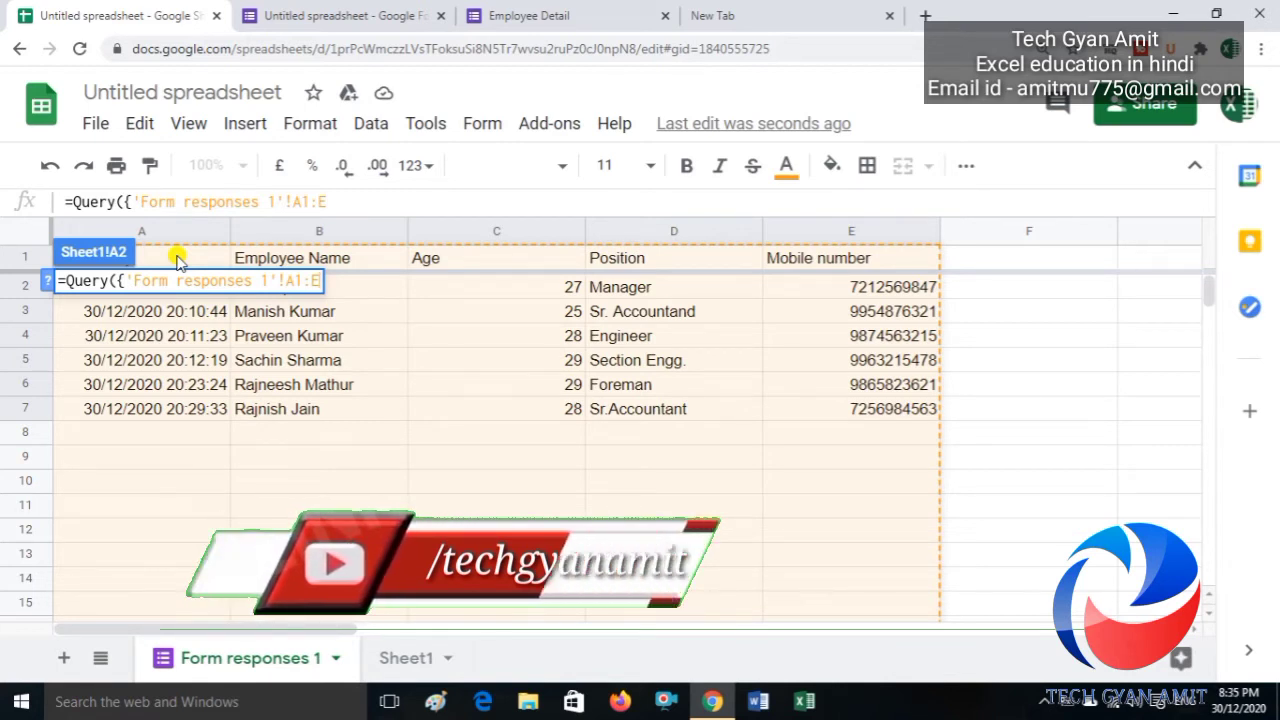
pyautogui.write(';')
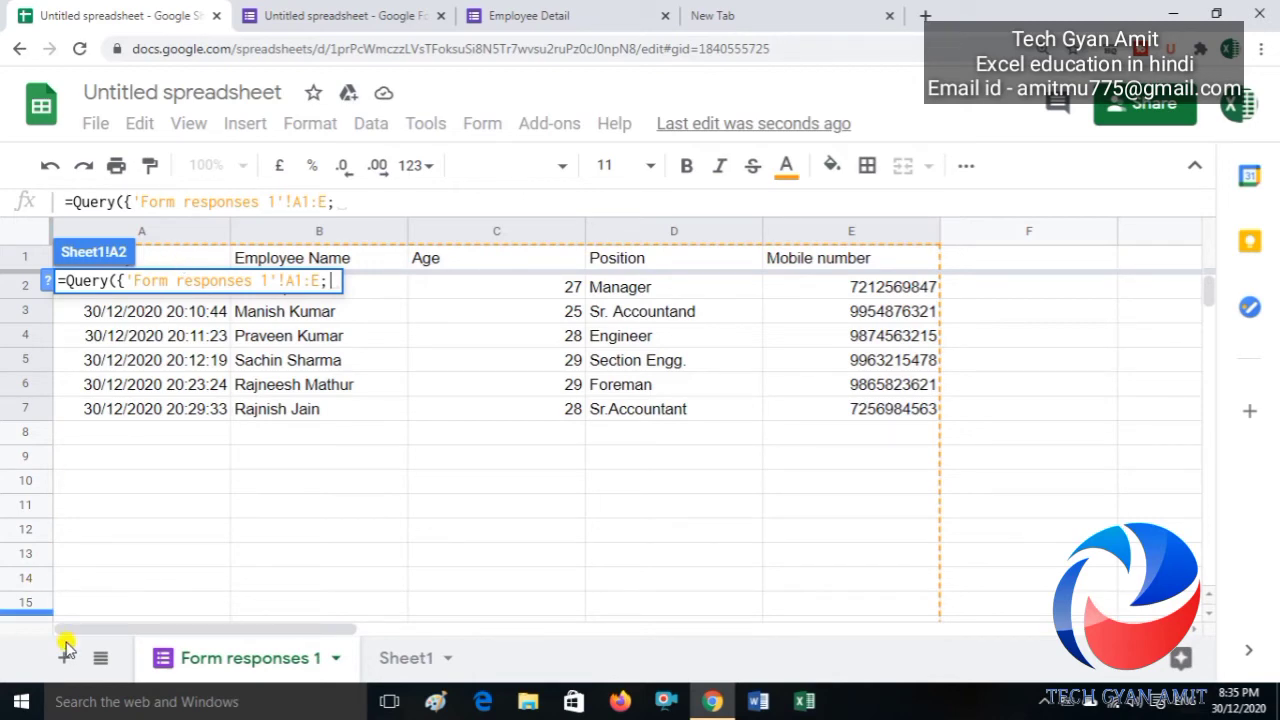
pyautogui.moveTo(150, 630); pyautogui.dragTo(428, 600)
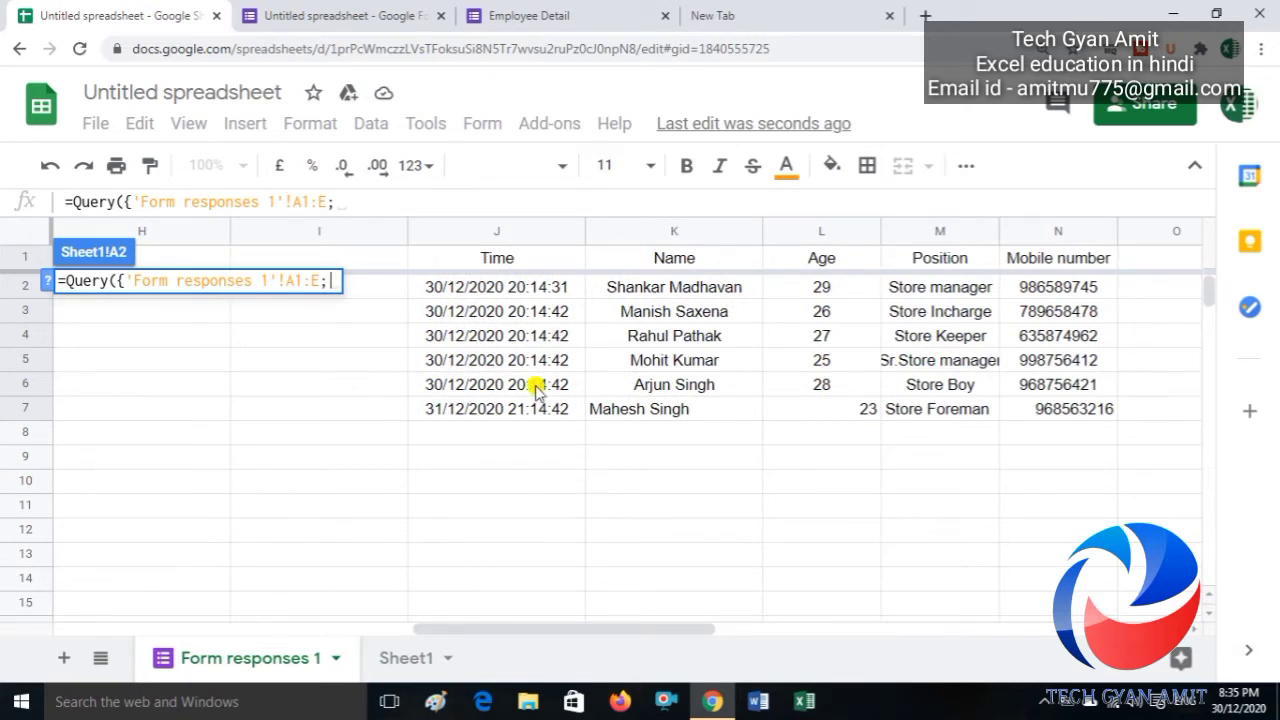
pyautogui.moveTo(472, 286); pyautogui.dragTo(1066, 406)
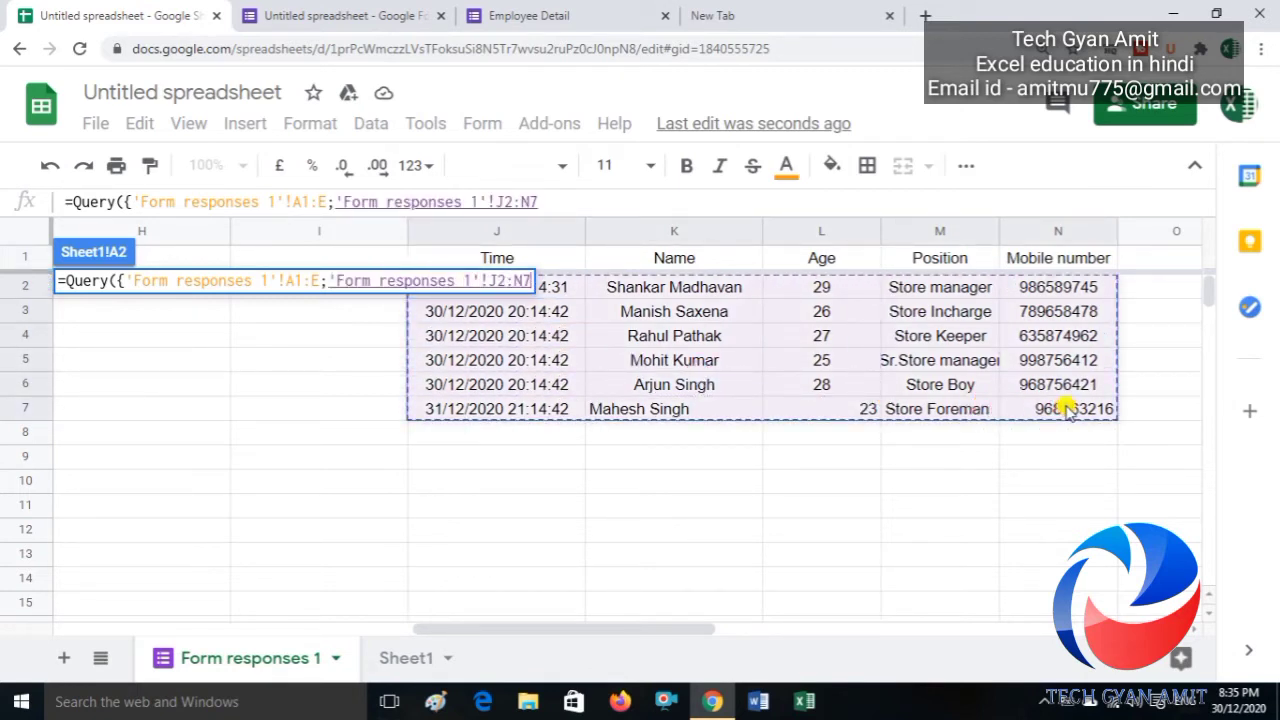
pyautogui.press('BackSpace')
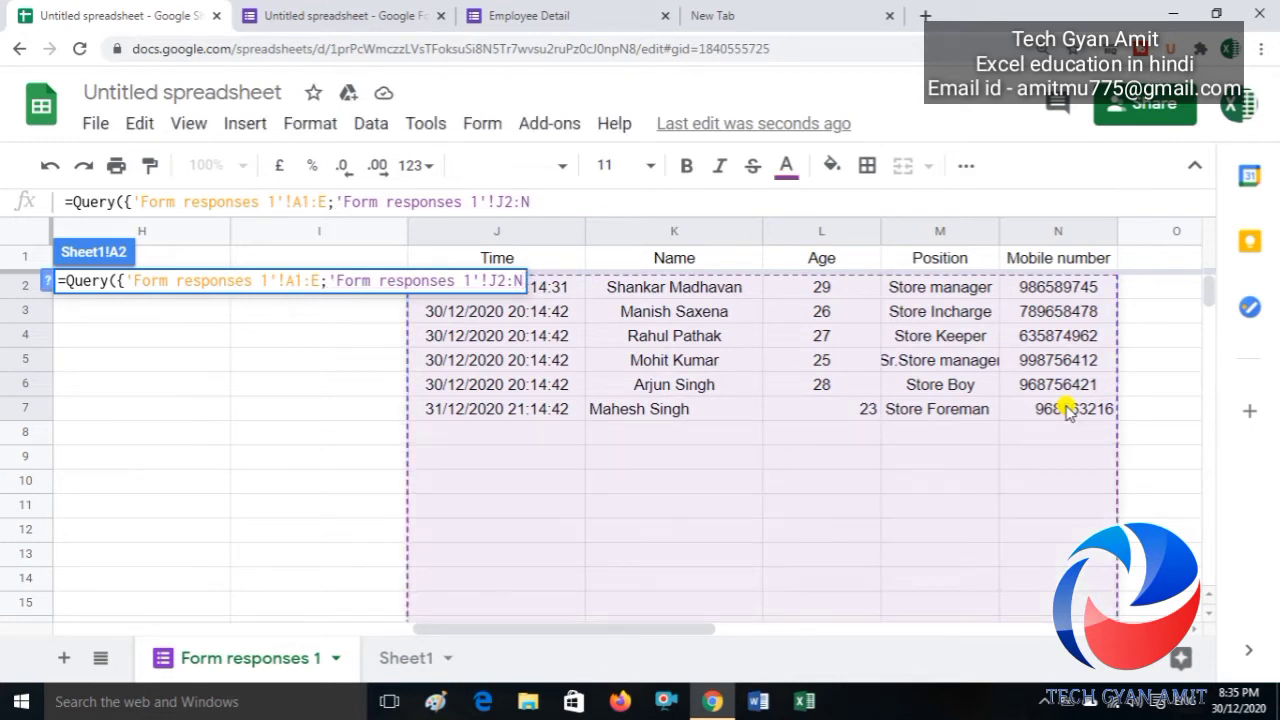
pyautogui.write('}')
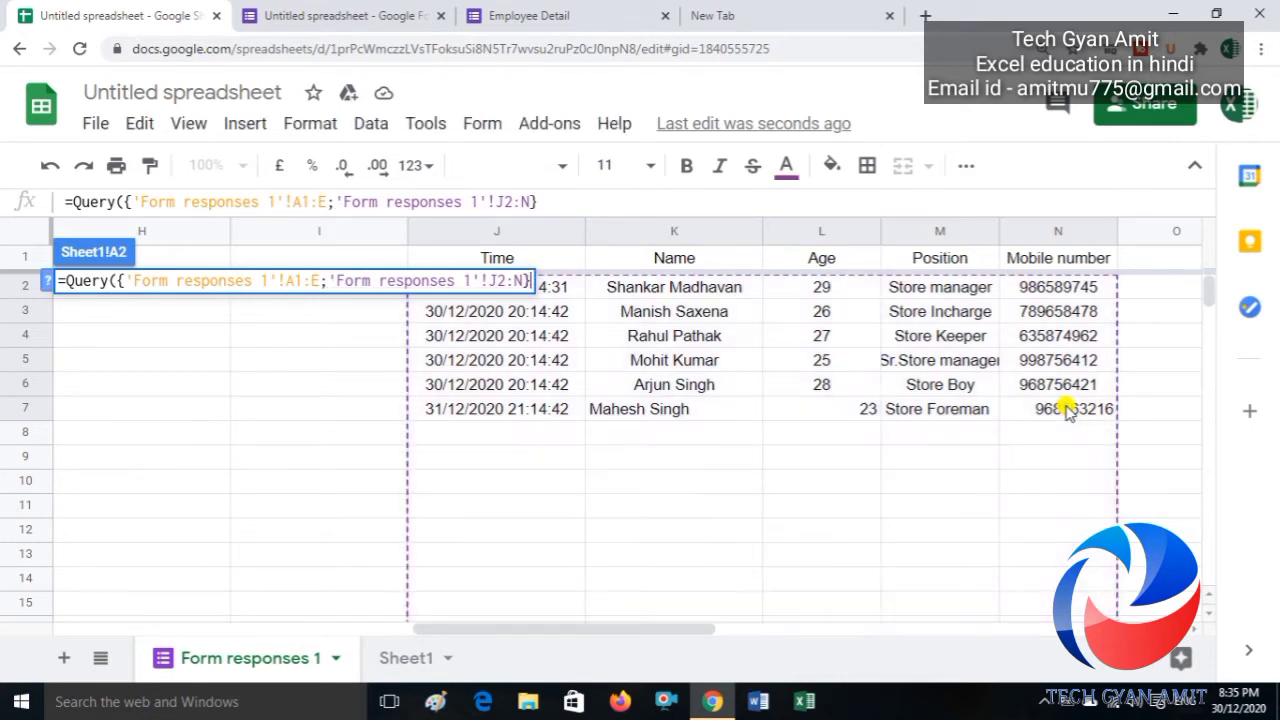
pyautogui.write(')')
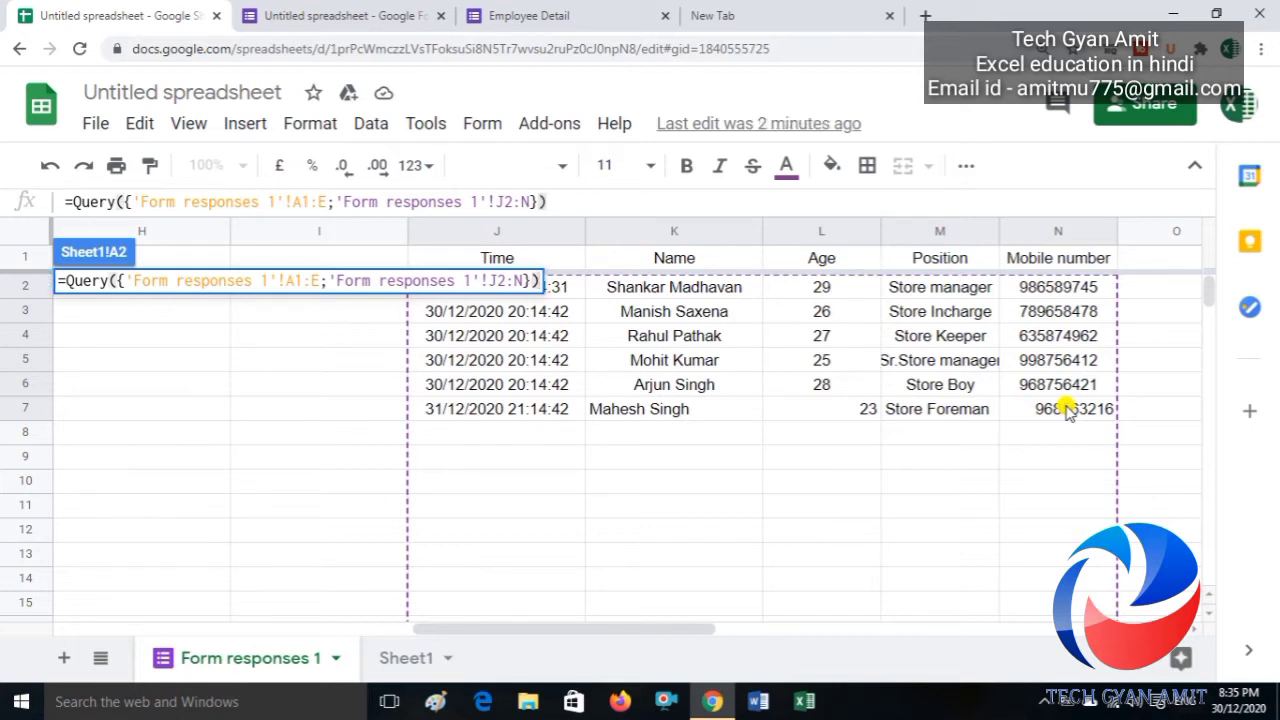
pyautogui.press('Return')
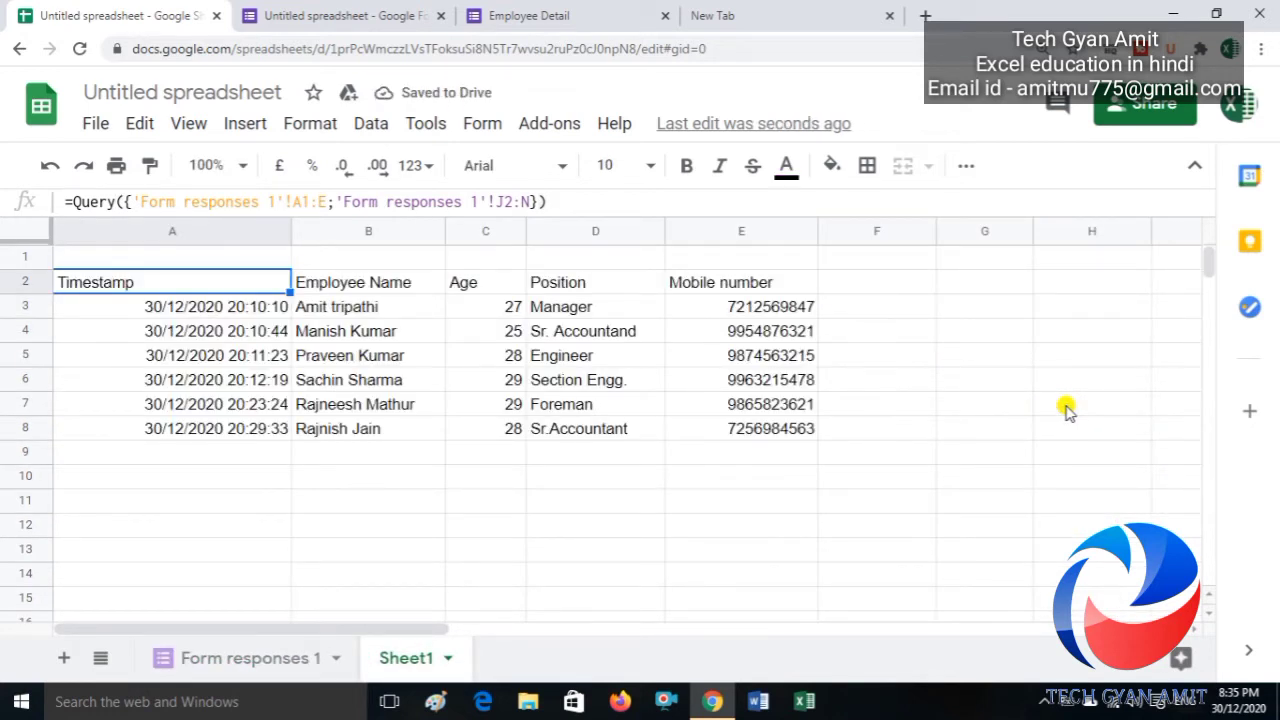
# Step: Browse Sheet1's QUERY results down to the second block at row 1009
pyautogui.press('Right')
pyautogui.press('Down')
pyautogui.press('Down')
pyautogui.press('Down')
pyautogui.press('Down')
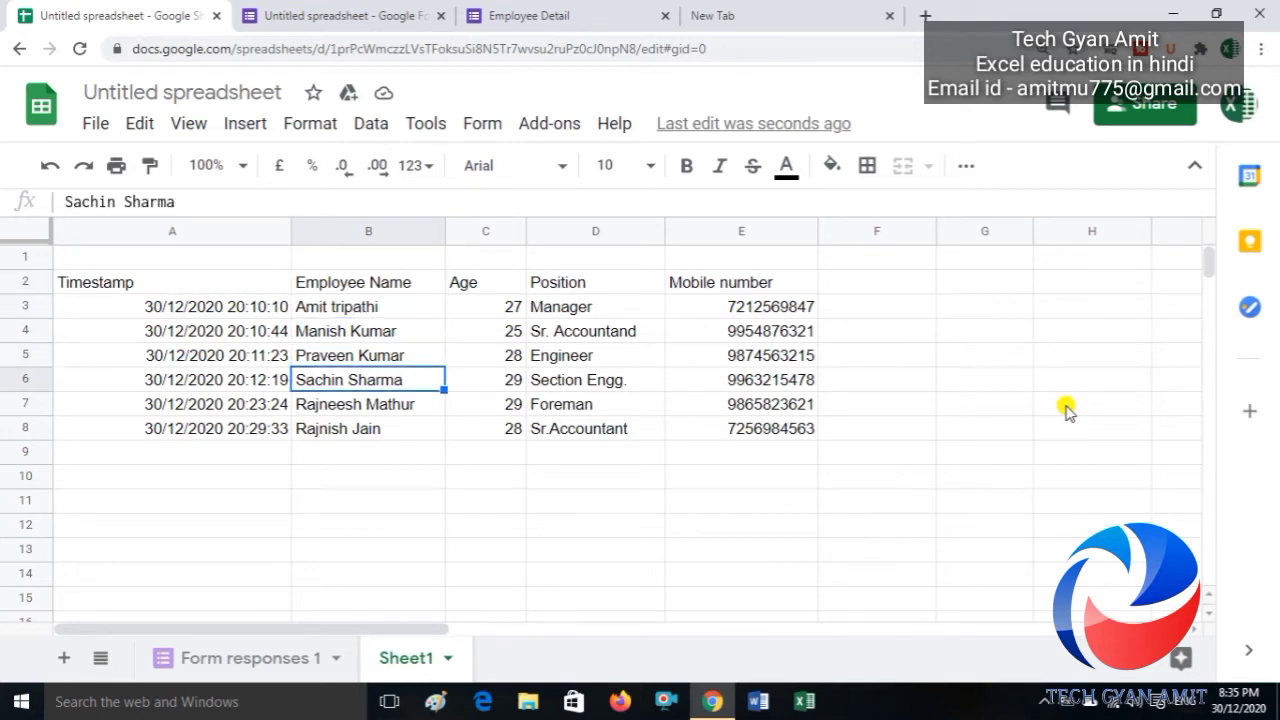
pyautogui.press('Down')
pyautogui.press('Down')
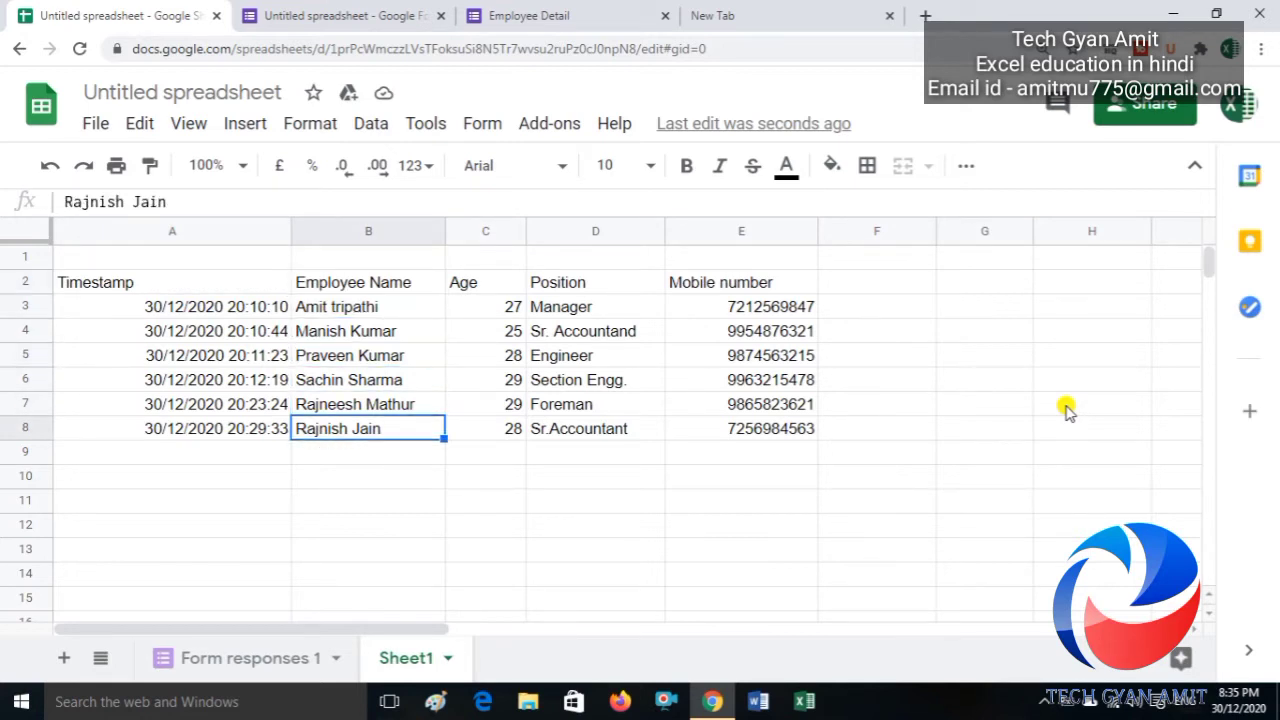
pyautogui.press('Left')
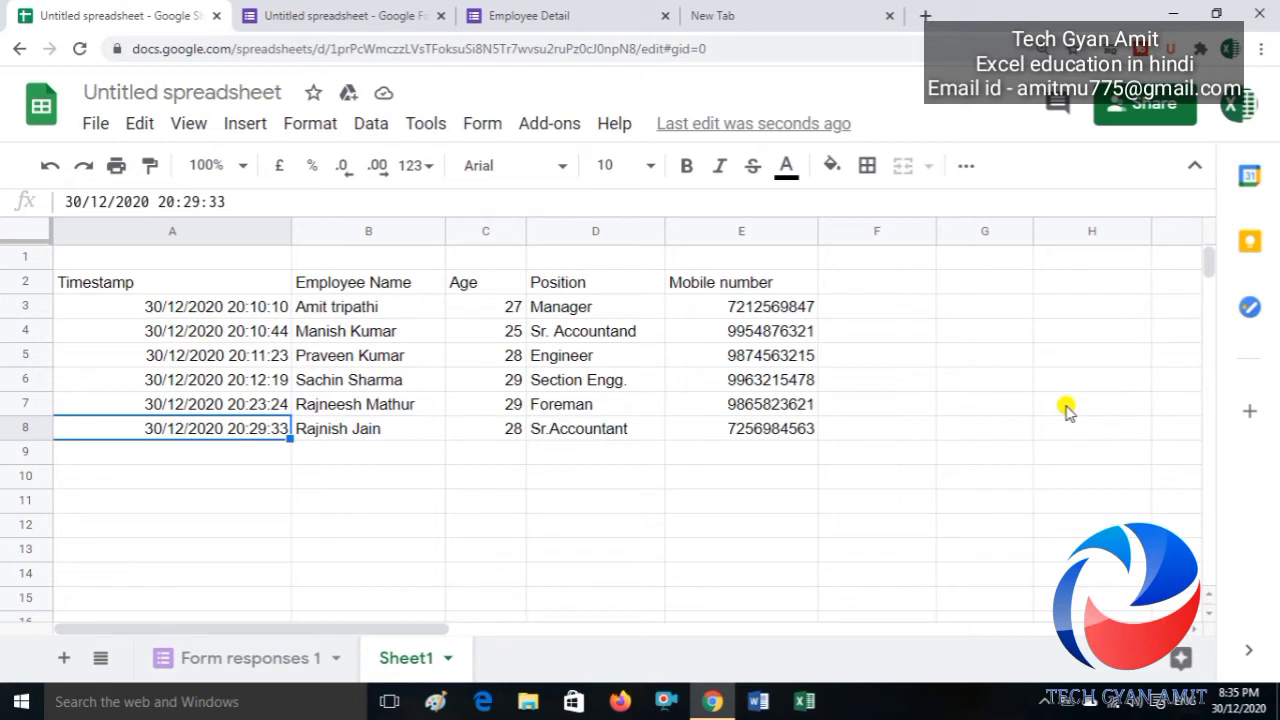
pyautogui.hotkey('ctrl', 'Down')
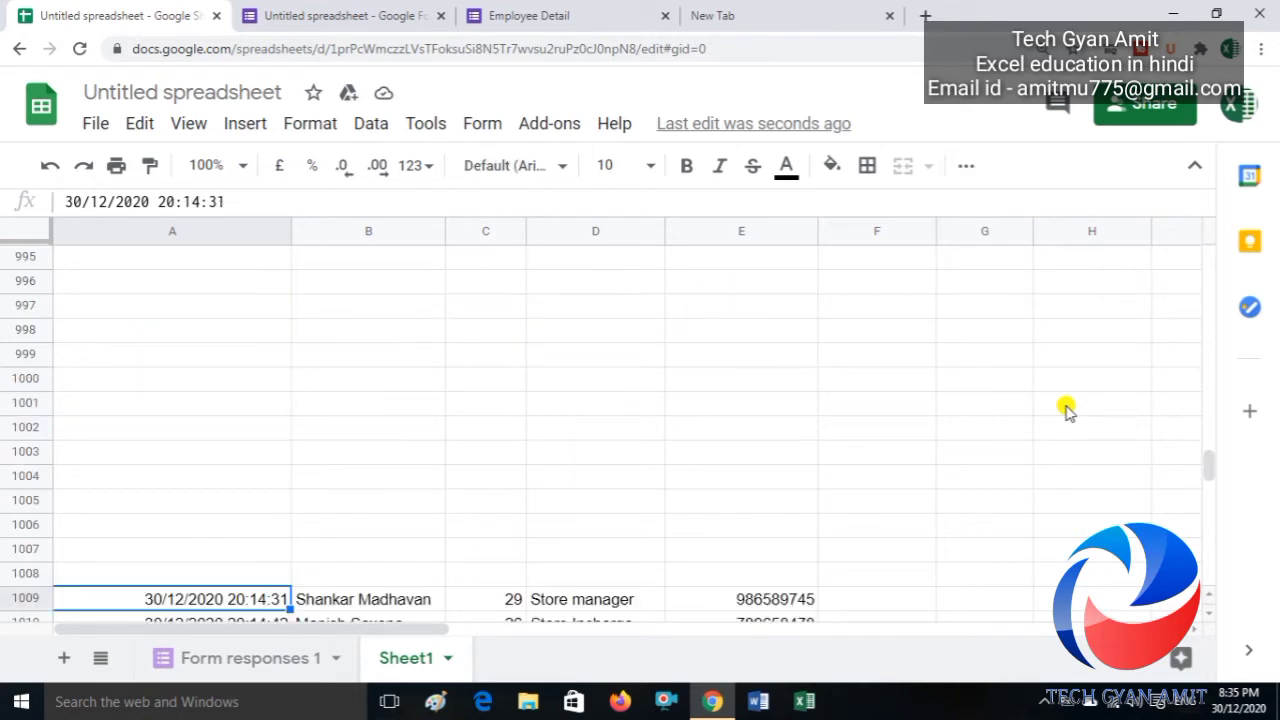
pyautogui.press('Down')
pyautogui.press('Down')
pyautogui.press('Down')
pyautogui.press('Down')
pyautogui.press('Down')
pyautogui.press('Down')
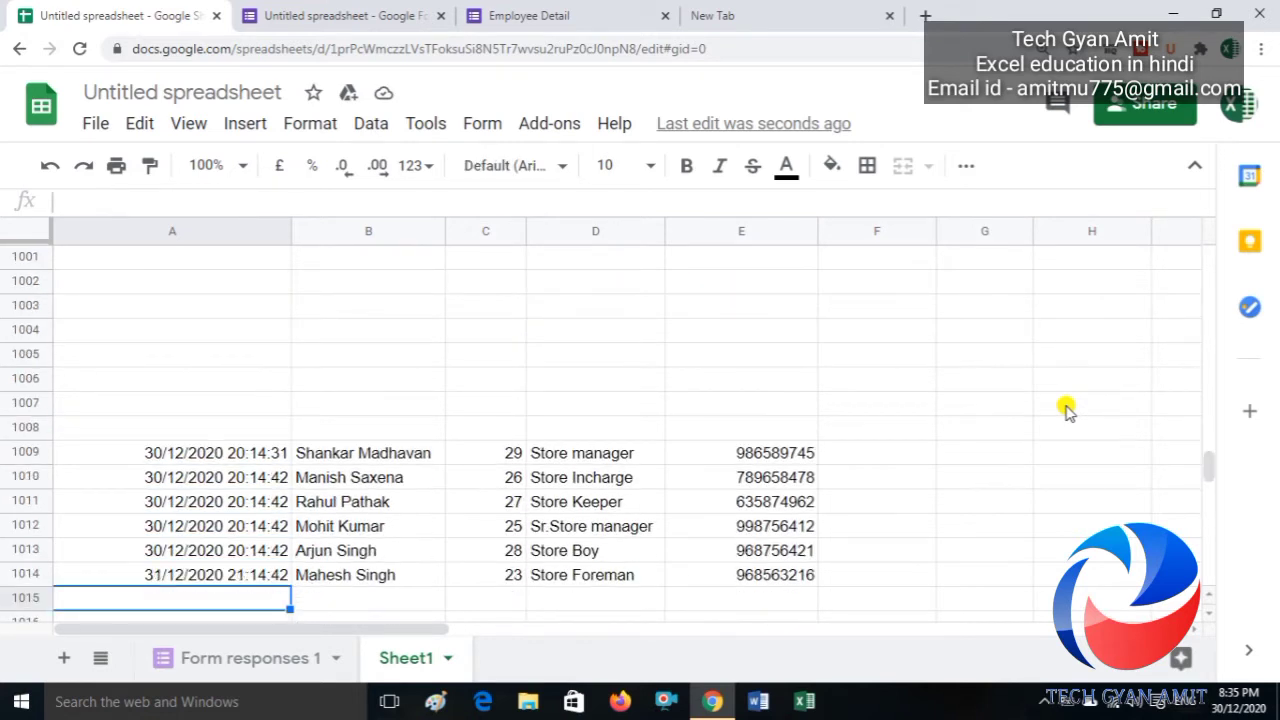
pyautogui.press('Up')
pyautogui.press('Up')
pyautogui.press('Up')
pyautogui.press('Up')
pyautogui.press('Up')
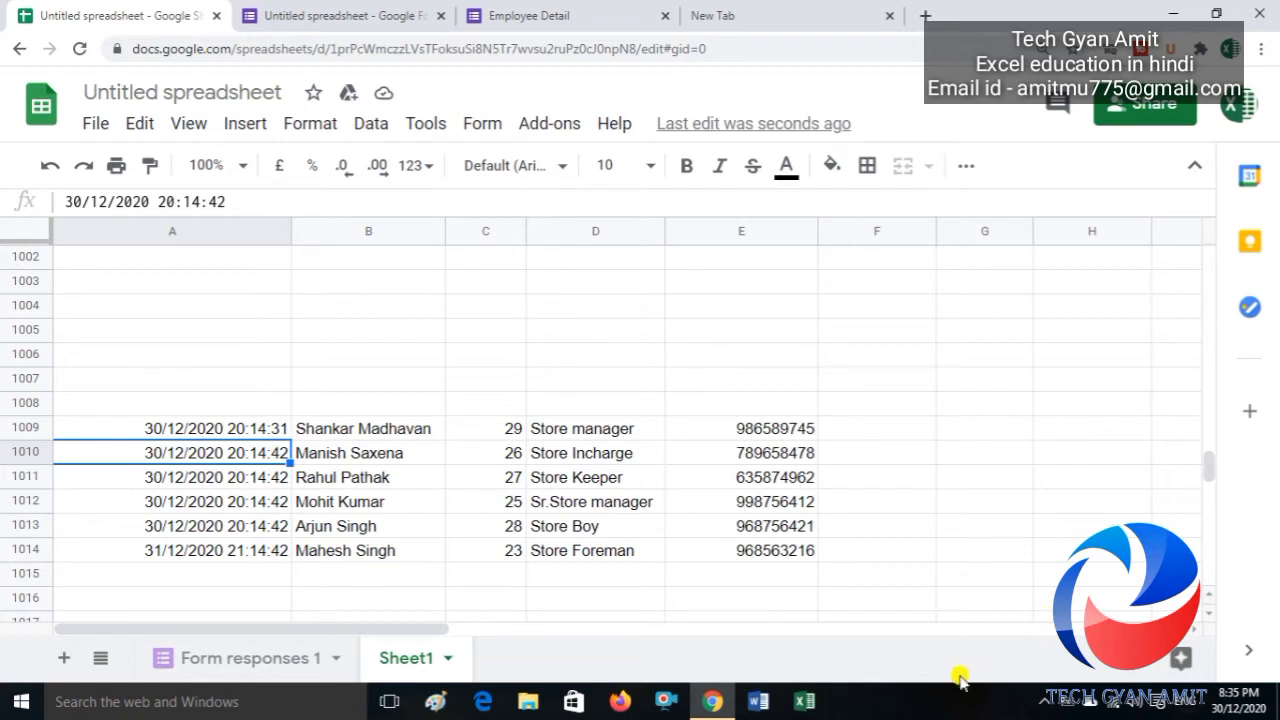
# Step: Check where the Time data ends on Form responses 1
pyautogui.click(240, 660)
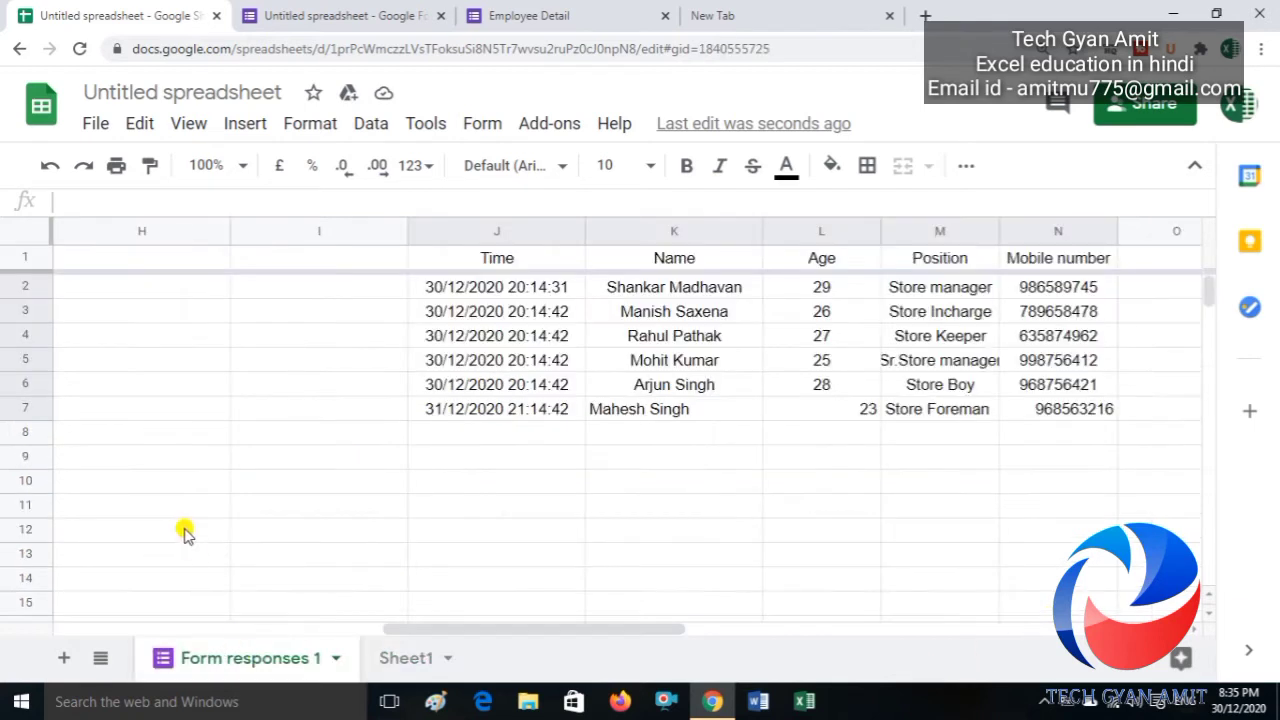
pyautogui.click(454, 430)
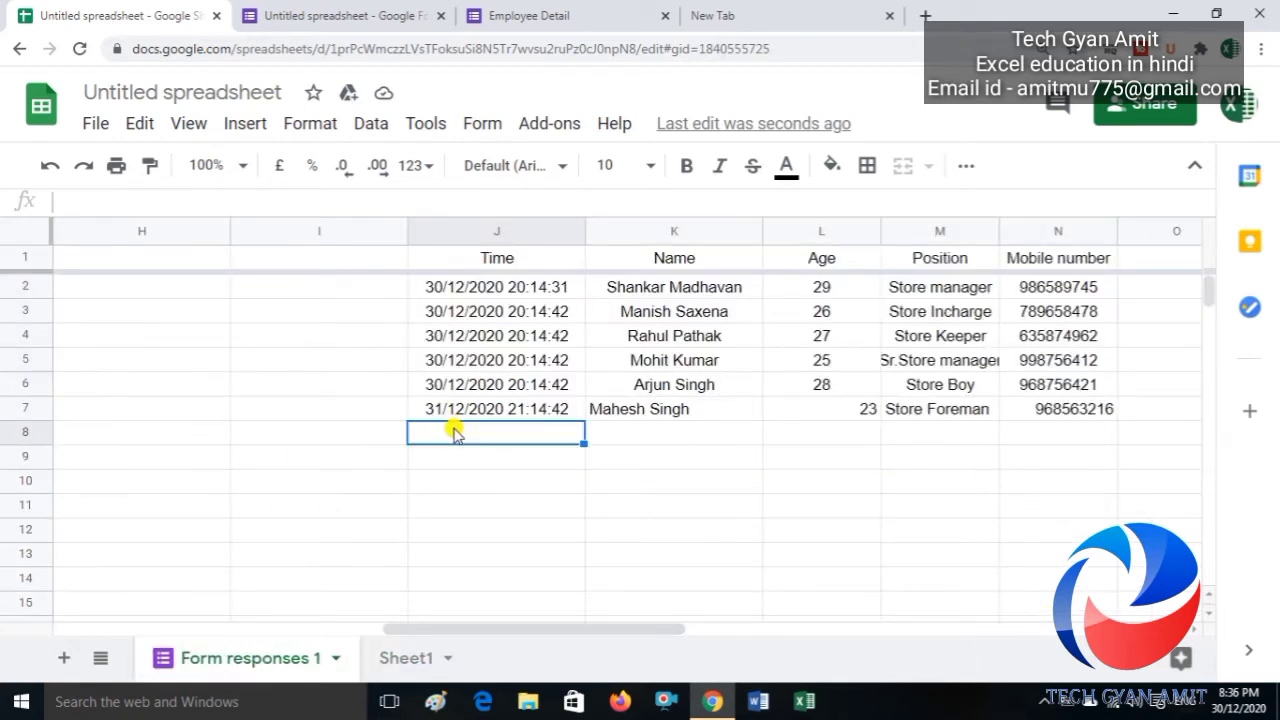
pyautogui.hotkey('ctrl', 'Down')
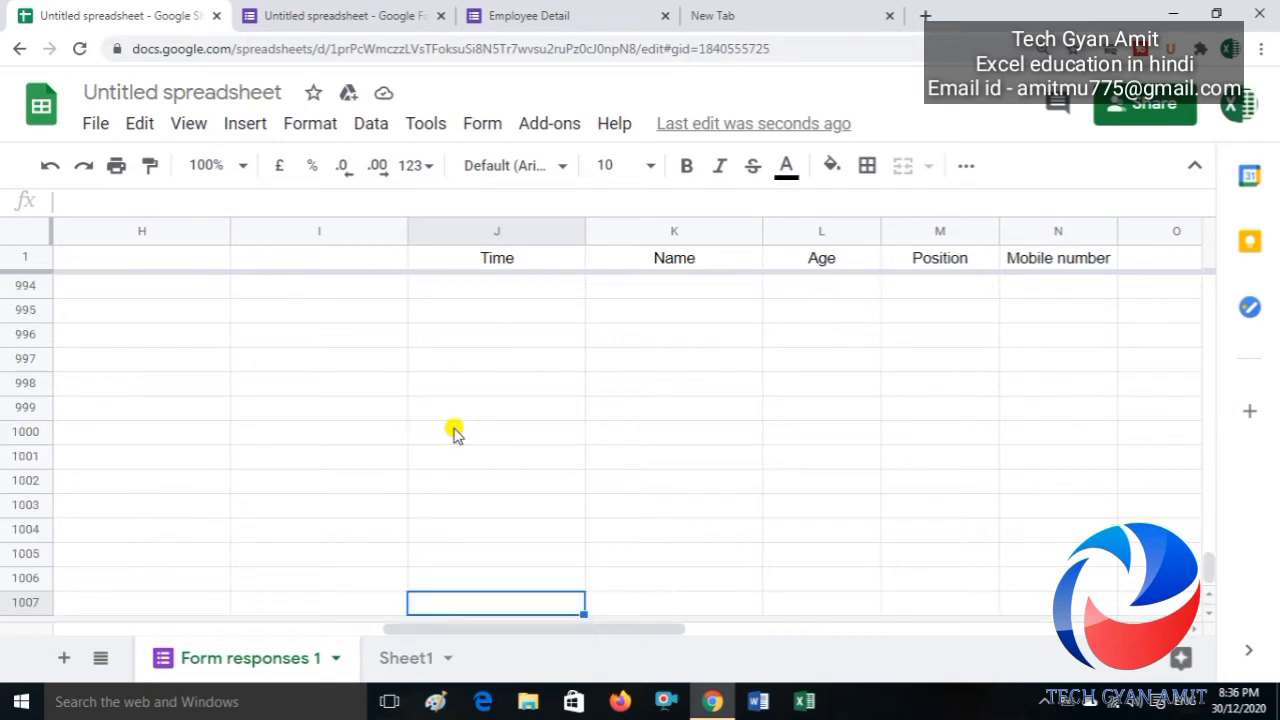
pyautogui.hotkey('ctrl', 'Up')
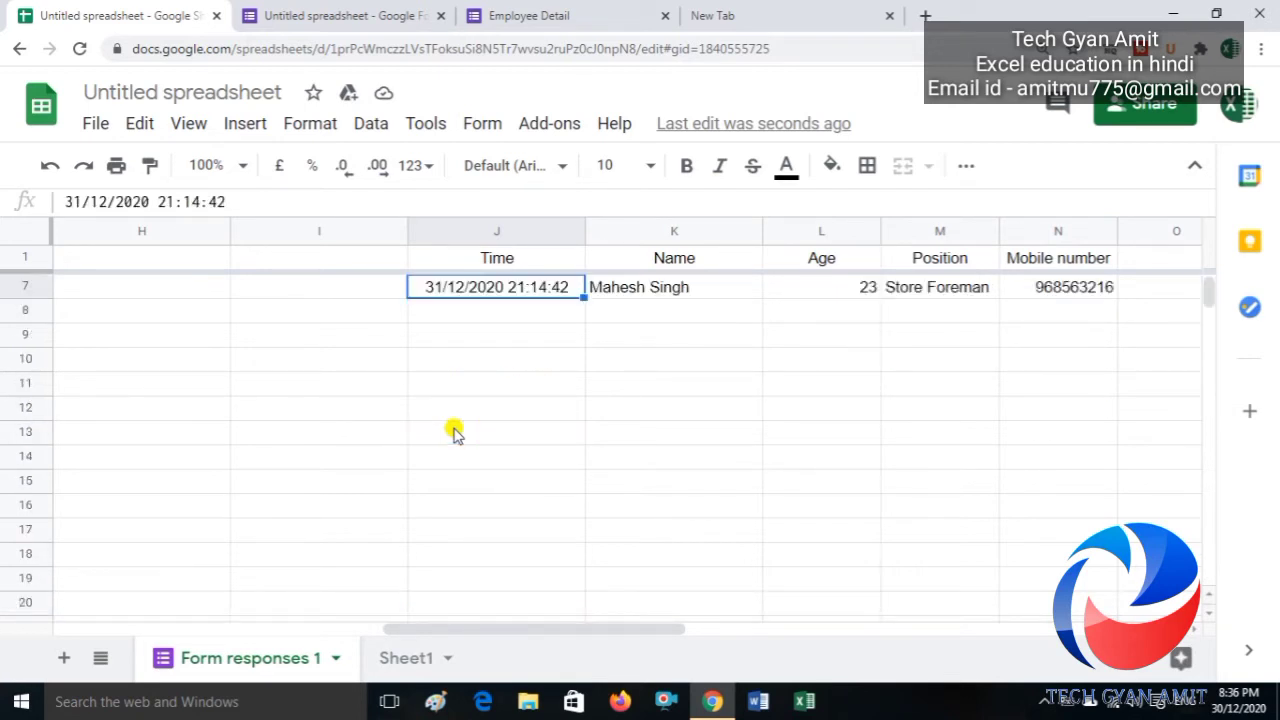
# Step: Back on Sheet1, return to A2 and centre the Timestamp header
pyautogui.click(410, 655)
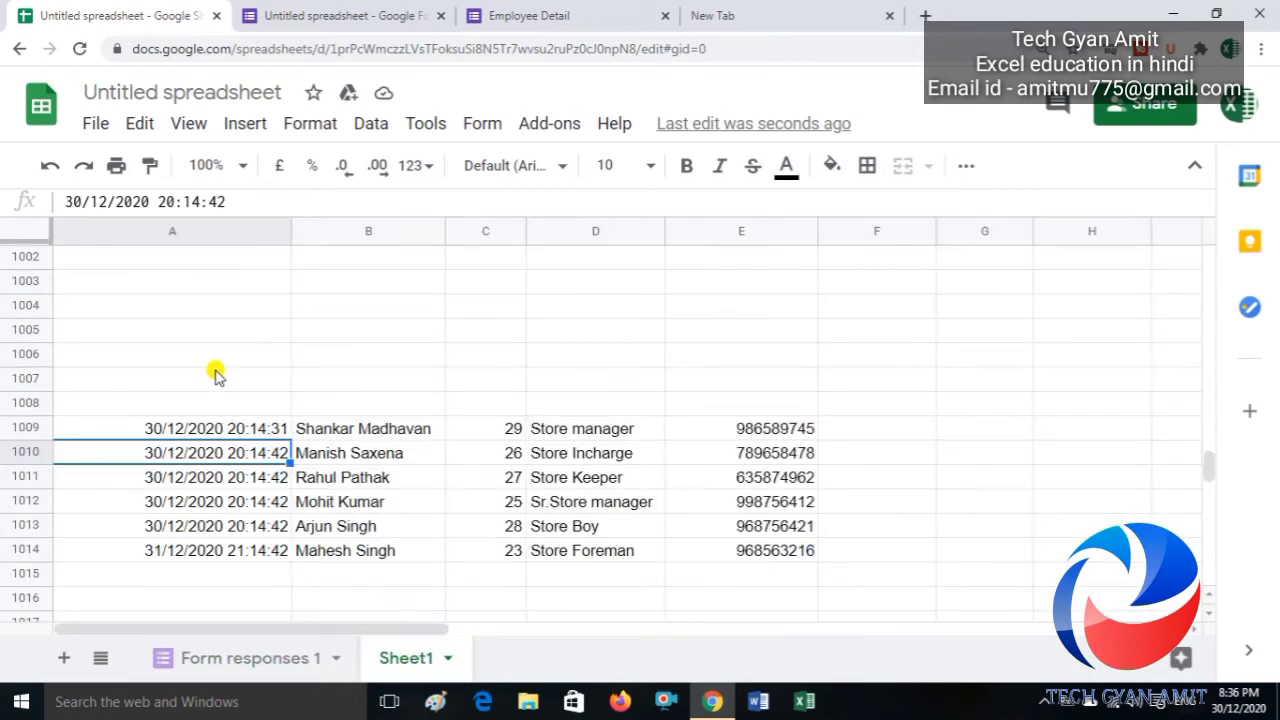
pyautogui.click(212, 372)
pyautogui.hotkey('ctrl', 'Up')
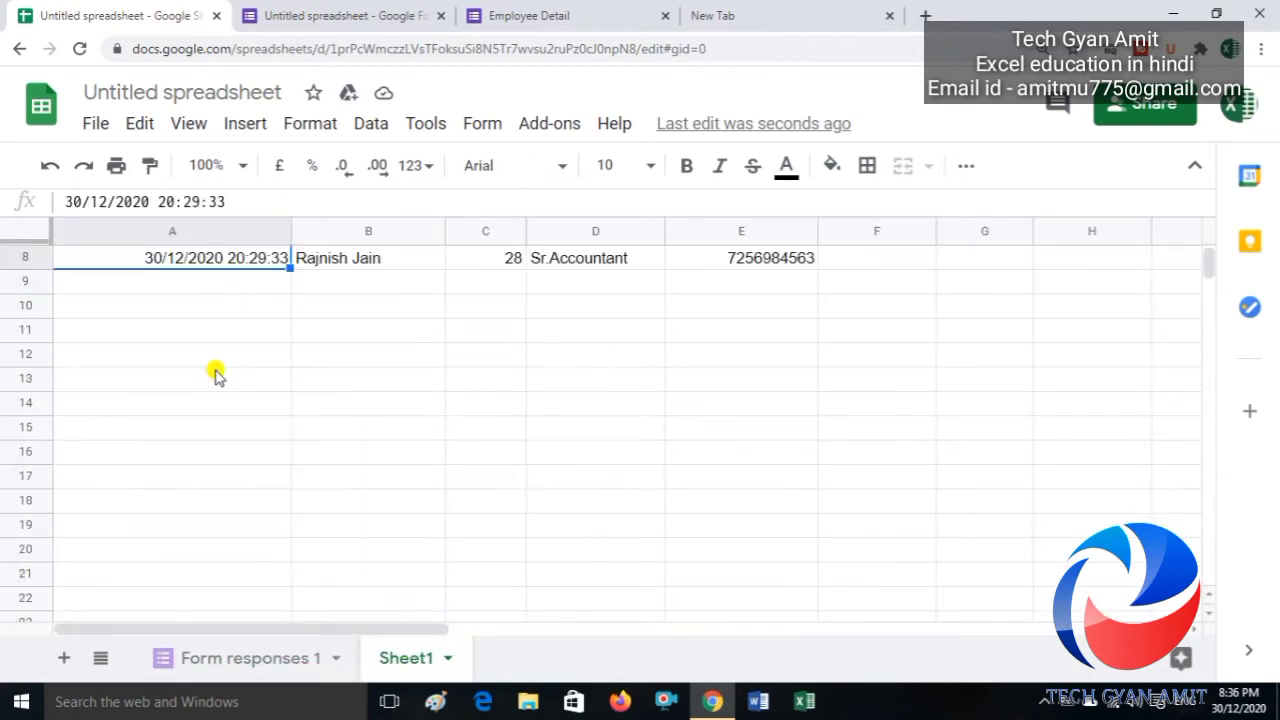
pyautogui.press('Down')
pyautogui.press('Up')
pyautogui.hotkey('ctrl', 'Up')
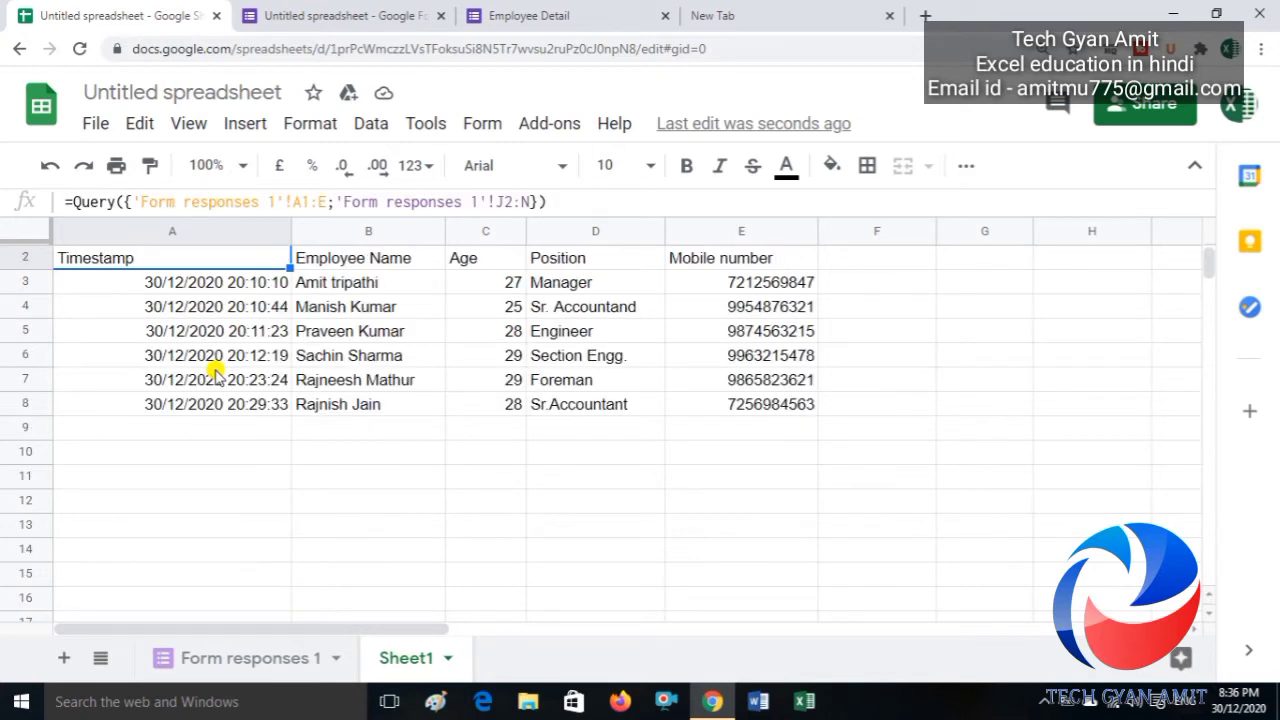
pyautogui.hotkey('ctrl', 'shift', 'e')
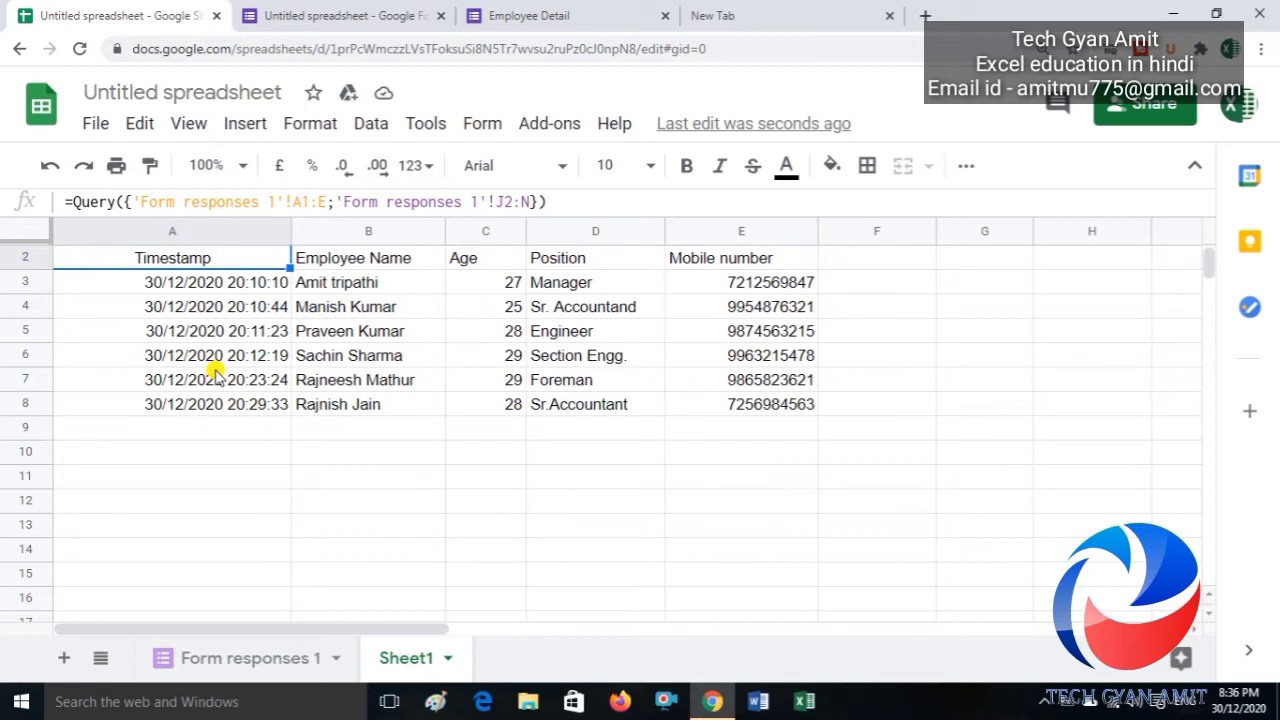
# Step: Add the query string "Select * Where Col1 is not null" to the A2 QUERY formula
pyautogui.click(552, 204)
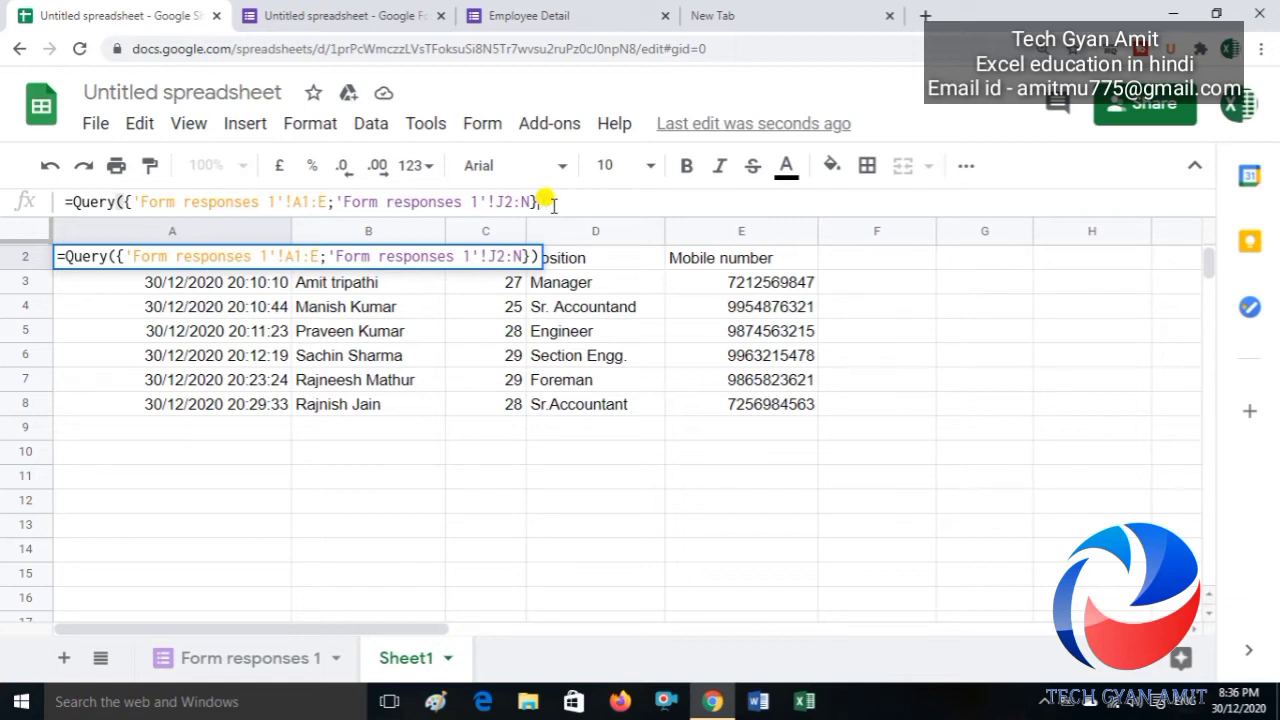
pyautogui.press('BackSpace')
pyautogui.write(',')
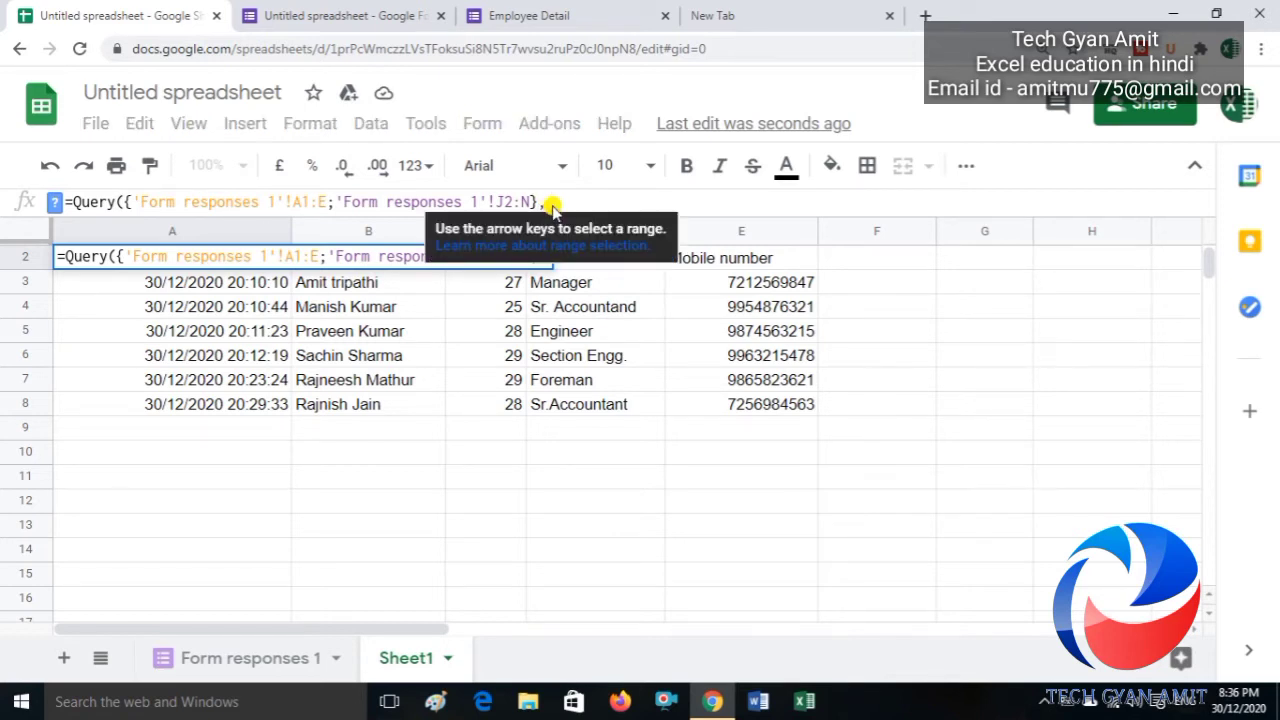
pyautogui.write('"')
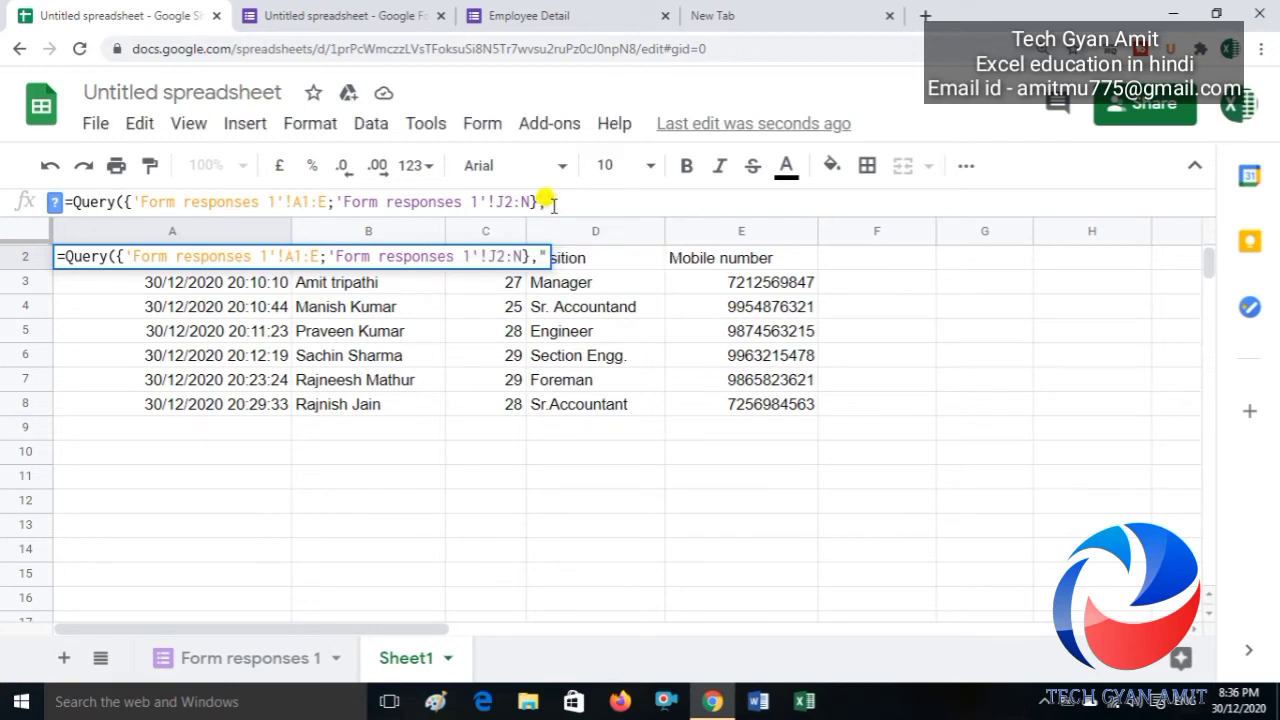
pyautogui.write('Select')
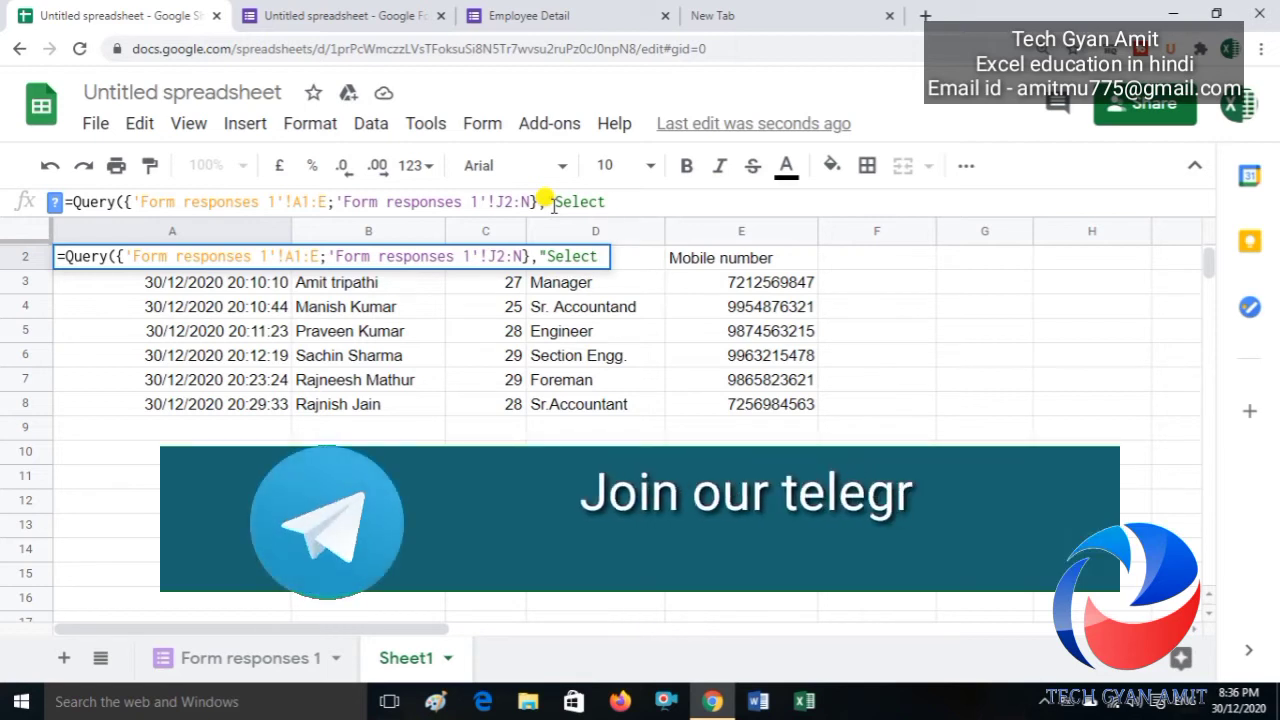
pyautogui.write(' *')
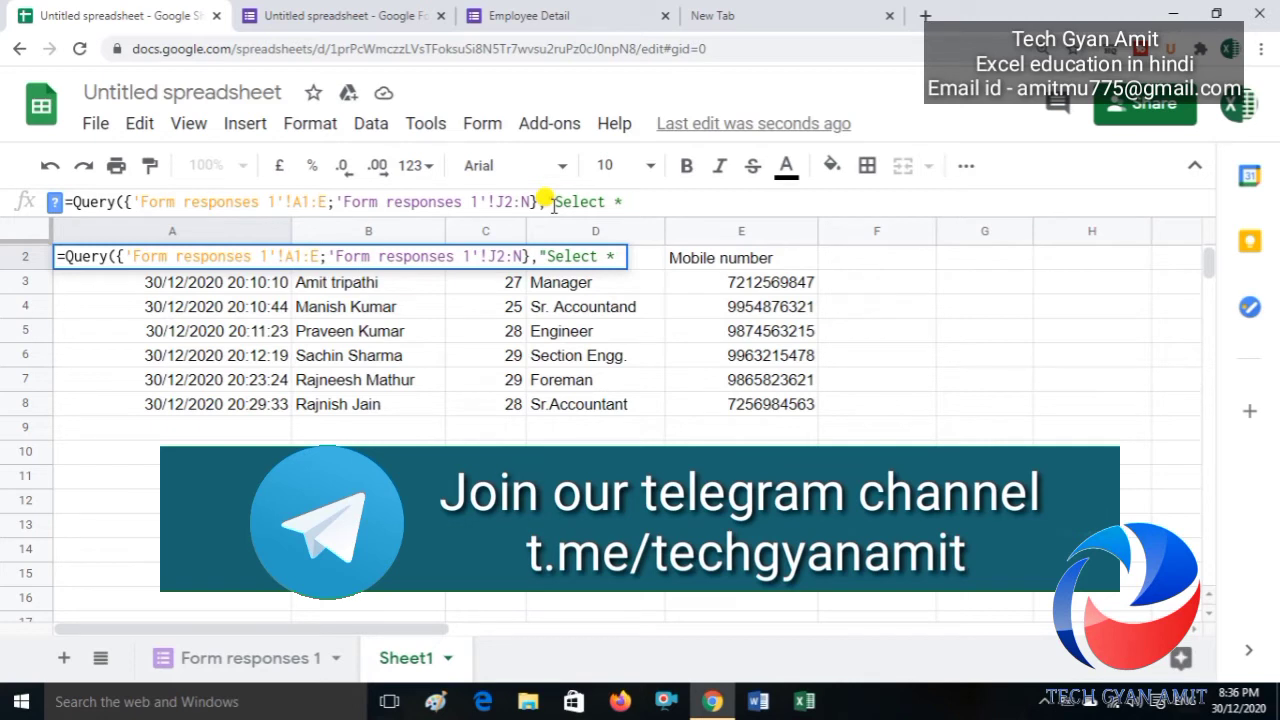
pyautogui.write(' Where')
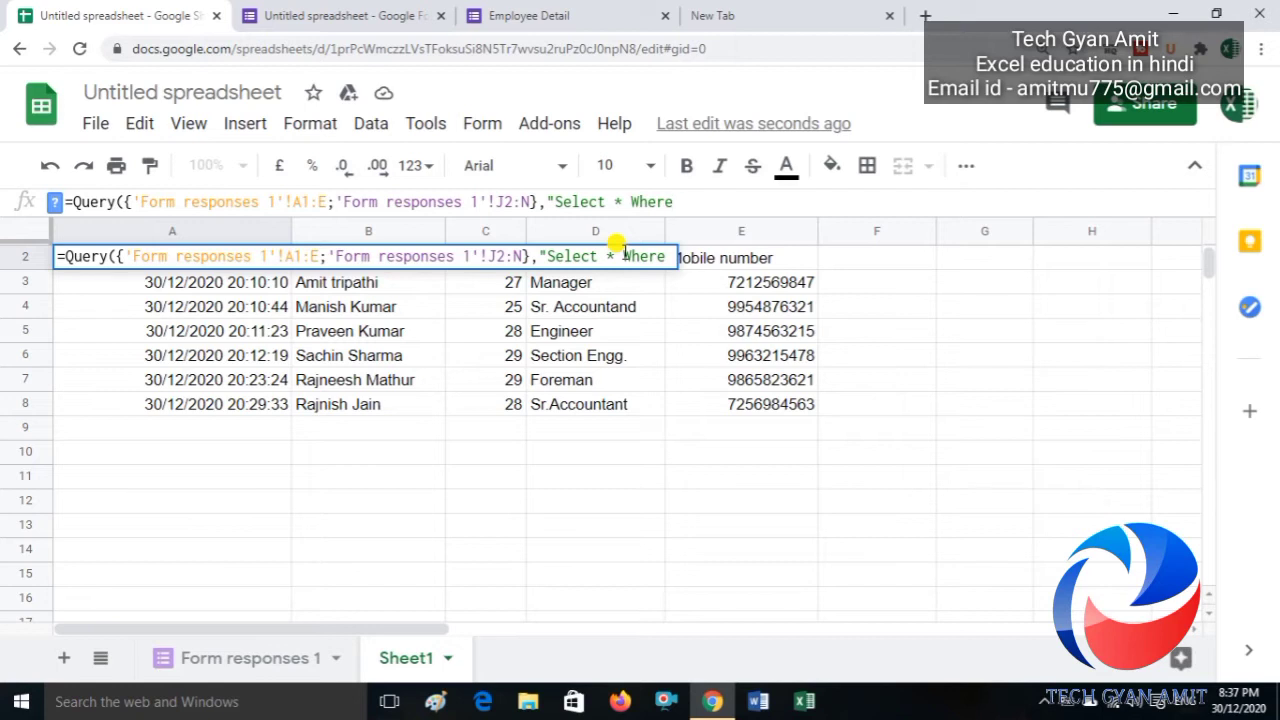
pyautogui.write('Col')
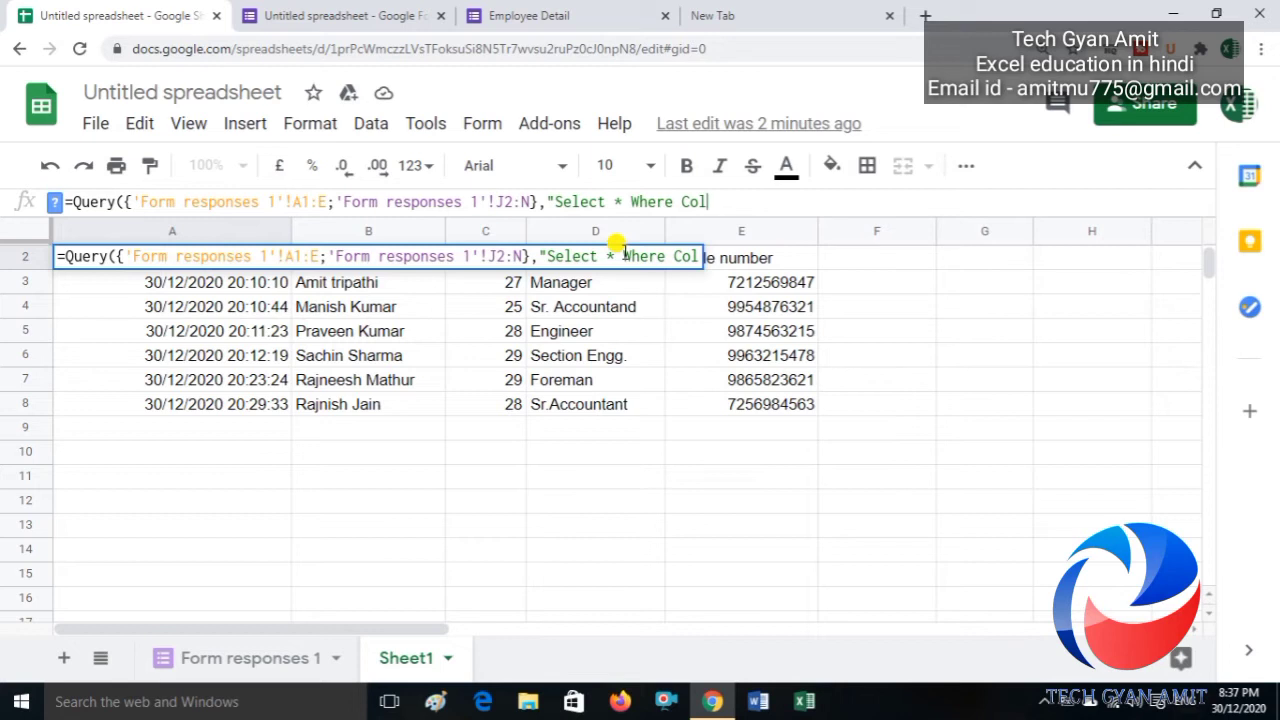
pyautogui.write('1 is no')
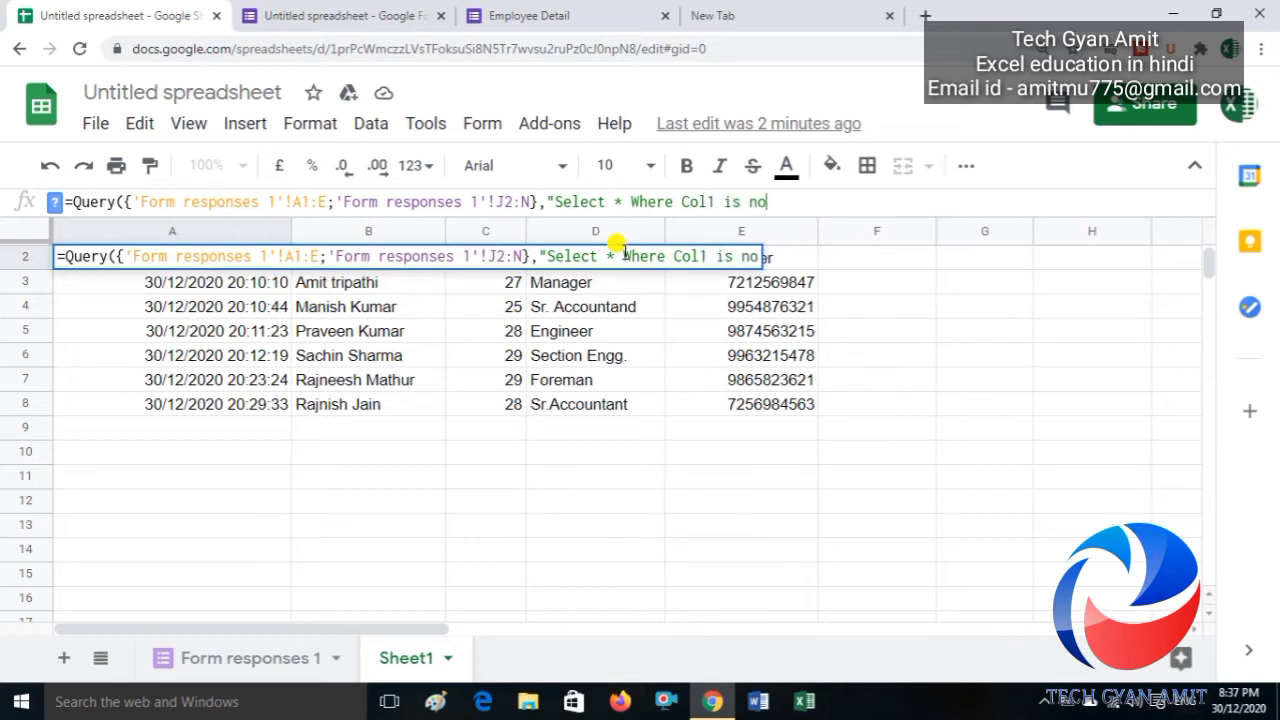
pyautogui.write('t null')
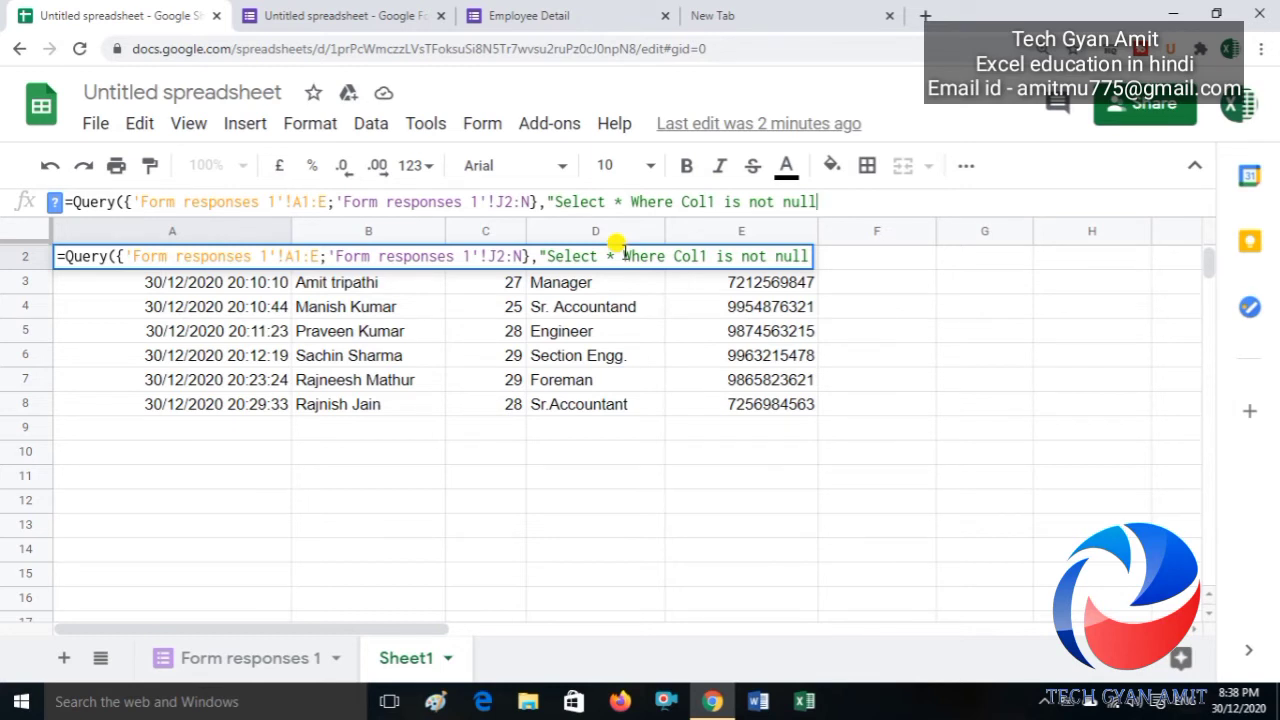
pyautogui.write('"')
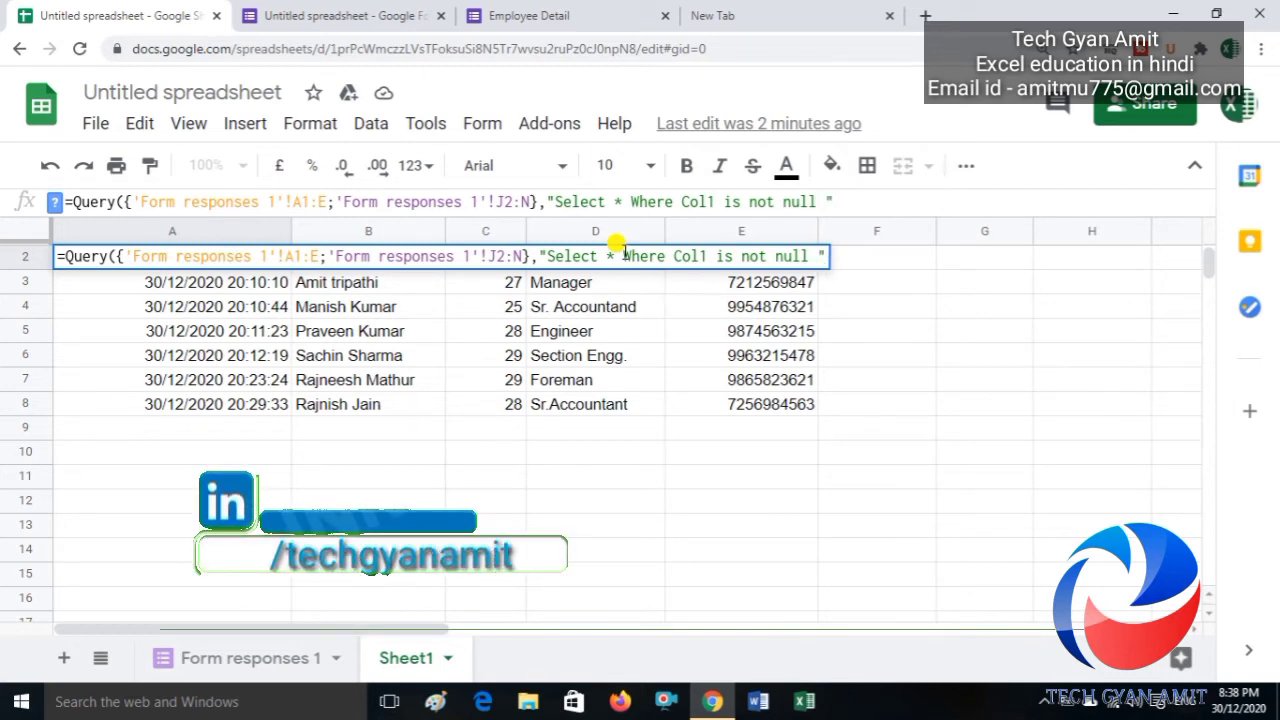
# Step: Commit the filtered QUERY formula and step through the merged rows' ages and positions
pyautogui.write(')')
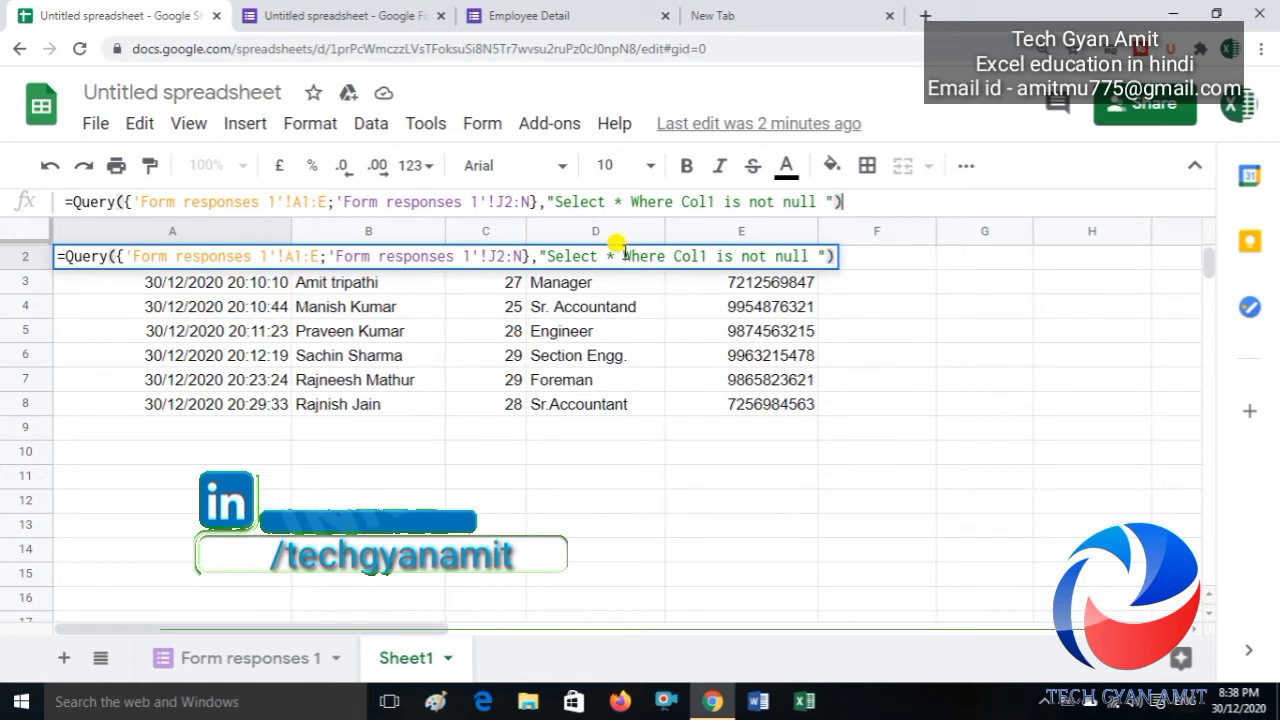
pyautogui.press('Return')
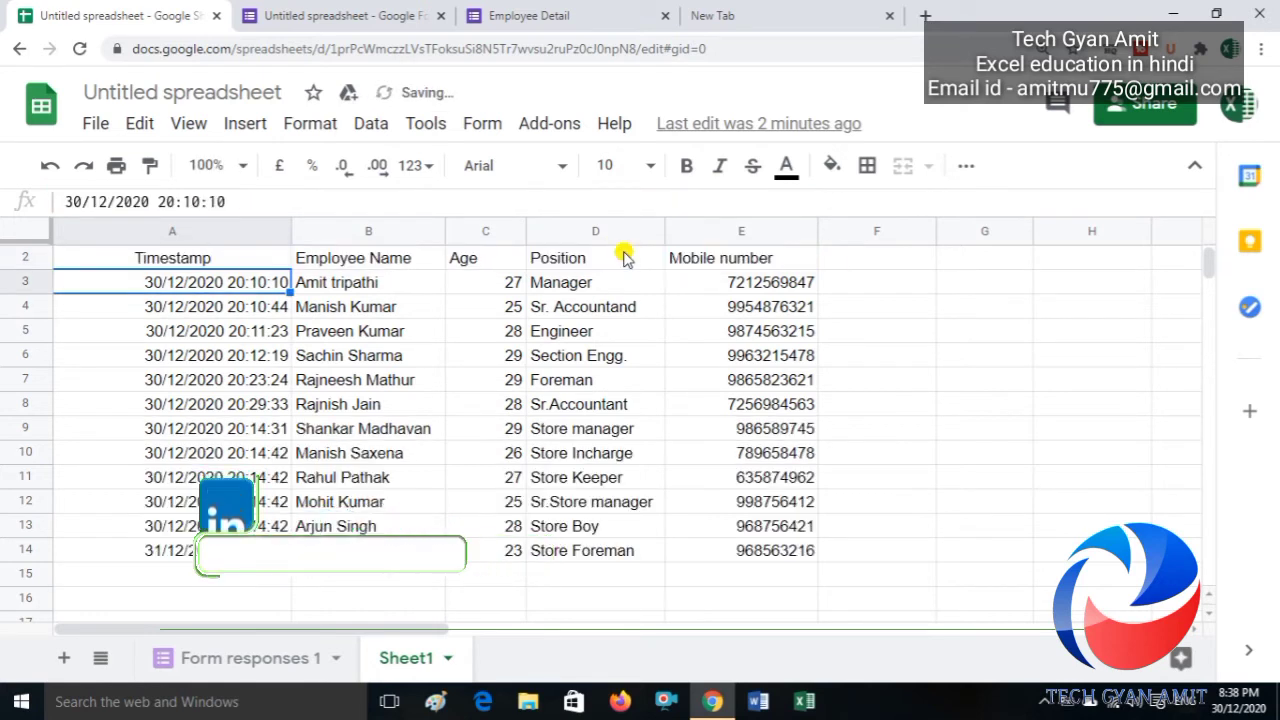
pyautogui.press('Down')
pyautogui.press('Down')
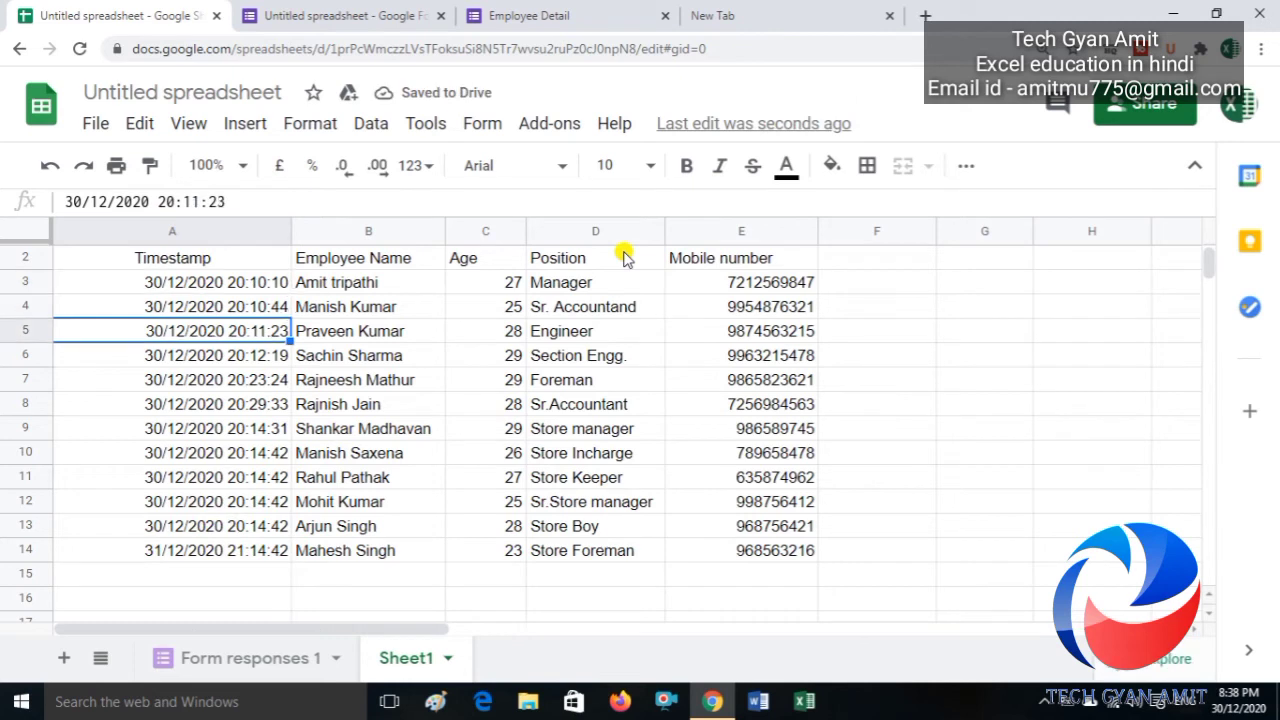
pyautogui.press('Right')
pyautogui.press('Down')
pyautogui.press('Down')
pyautogui.press('Down')
pyautogui.press('Down')
pyautogui.press('Right')
pyautogui.press('Down')
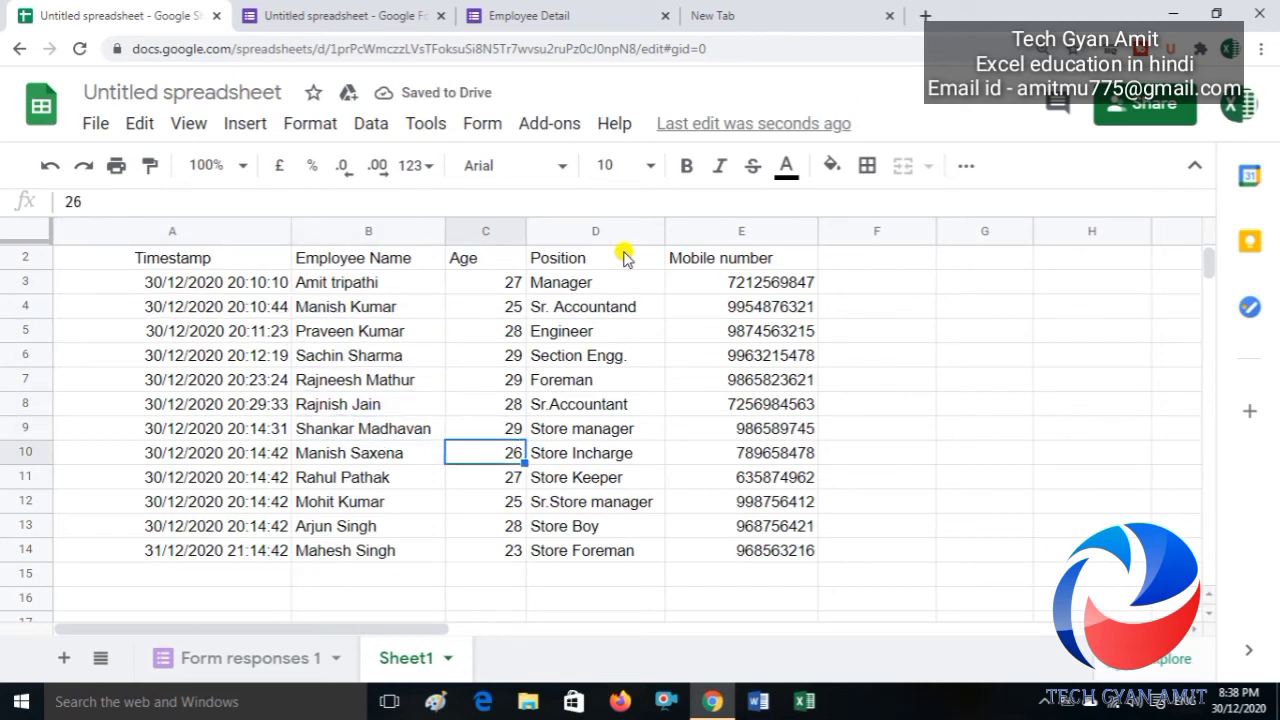
pyautogui.press('Right')
pyautogui.press('Up')
pyautogui.press('Down')
pyautogui.press('Down')
pyautogui.press('Down')
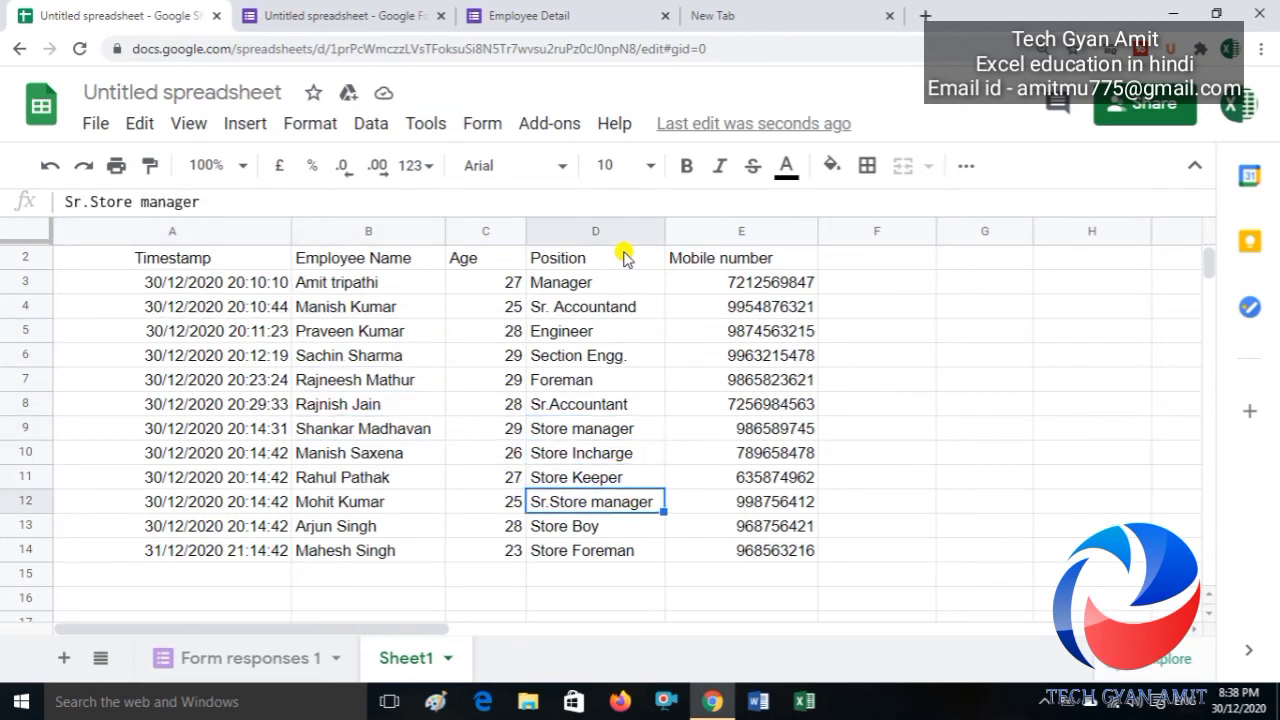
pyautogui.press('Down')
pyautogui.press('Down')
# Step: Check the last merged rows and confirm no blank gaps below the twelve-employee list
pyautogui.press('Left')
pyautogui.press('Left')
pyautogui.press('Left')
pyautogui.press('Right')
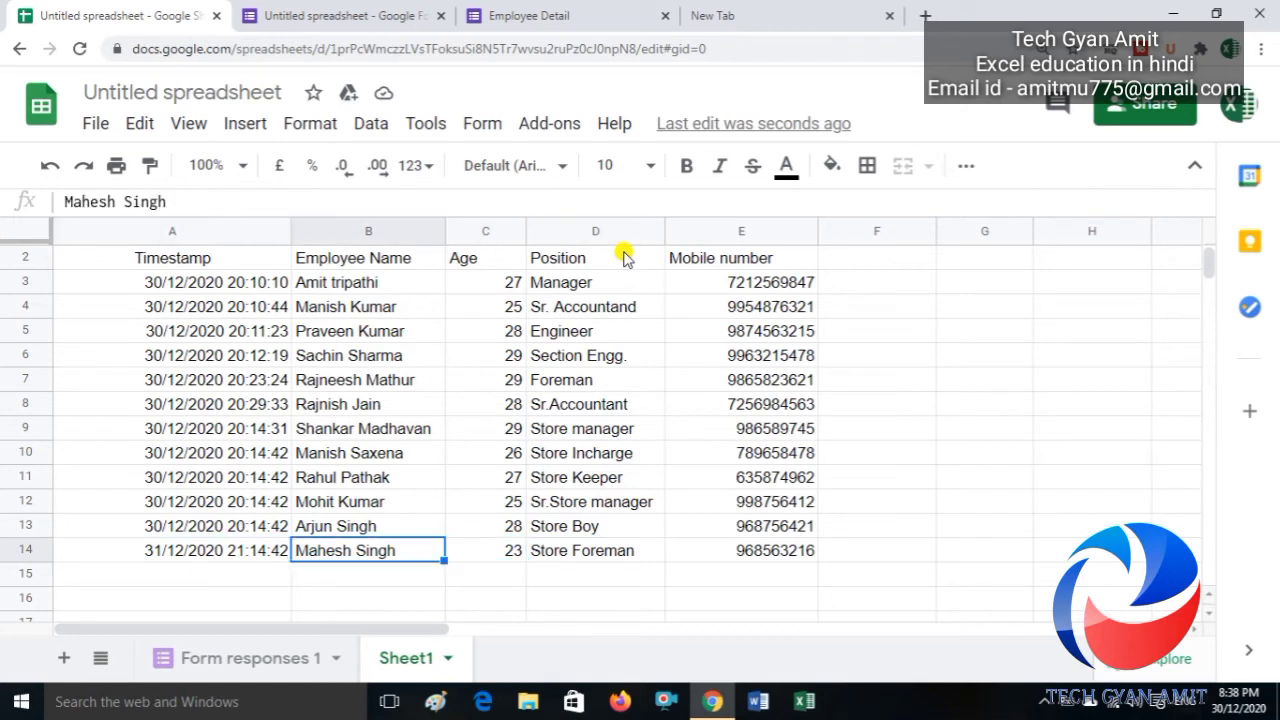
pyautogui.press('Right')
pyautogui.press('Up')
pyautogui.press('Up')
pyautogui.press('Up')
pyautogui.press('Left')
pyautogui.press('Left')
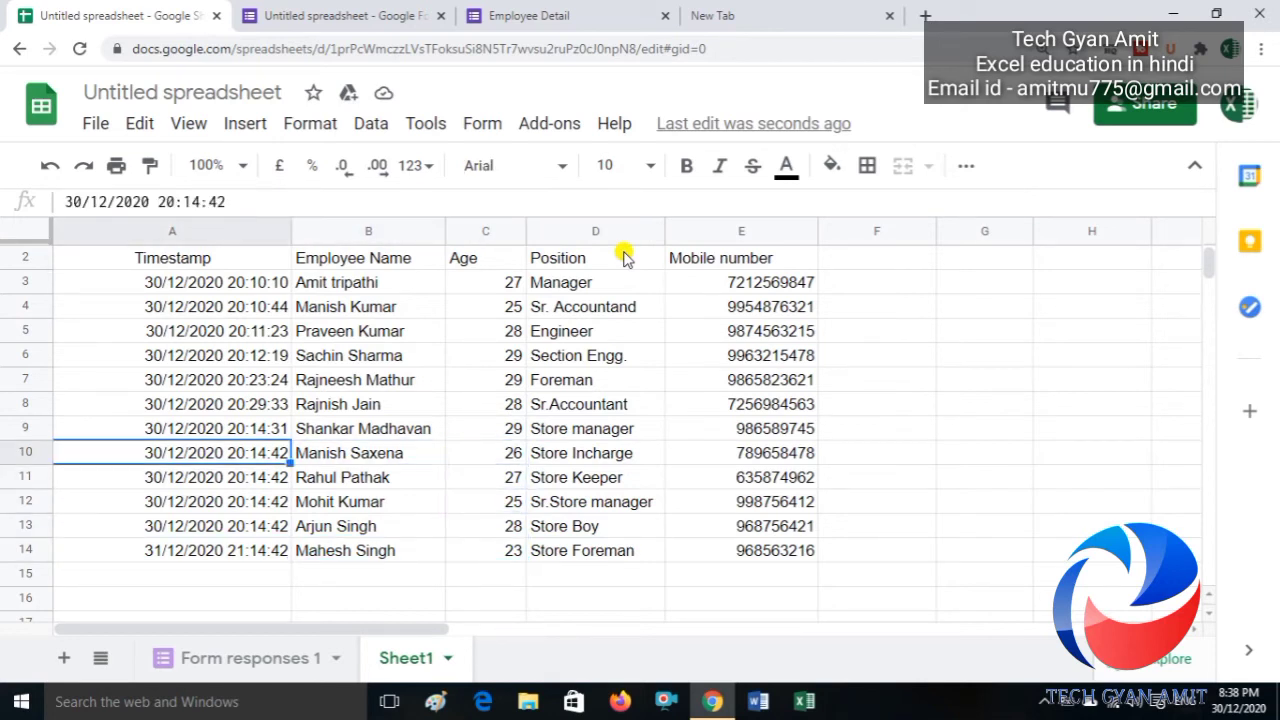
pyautogui.press('Down')
pyautogui.press('Down')
pyautogui.press('Down')
pyautogui.press('Down')
pyautogui.press('Down')
pyautogui.hotkey('ctrl', 'Down')
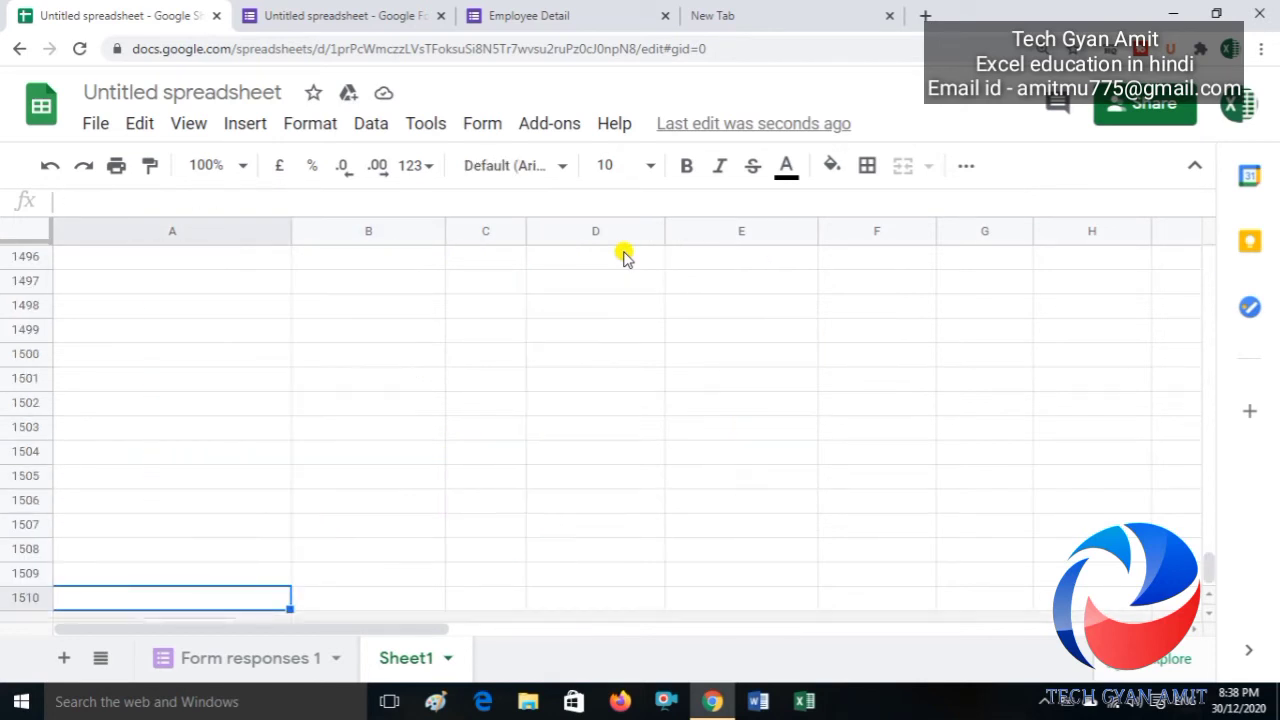
pyautogui.hotkey('ctrl', 'Up')
pyautogui.press('Up')
pyautogui.press('Up')
pyautogui.press('Up')
pyautogui.press('Up')
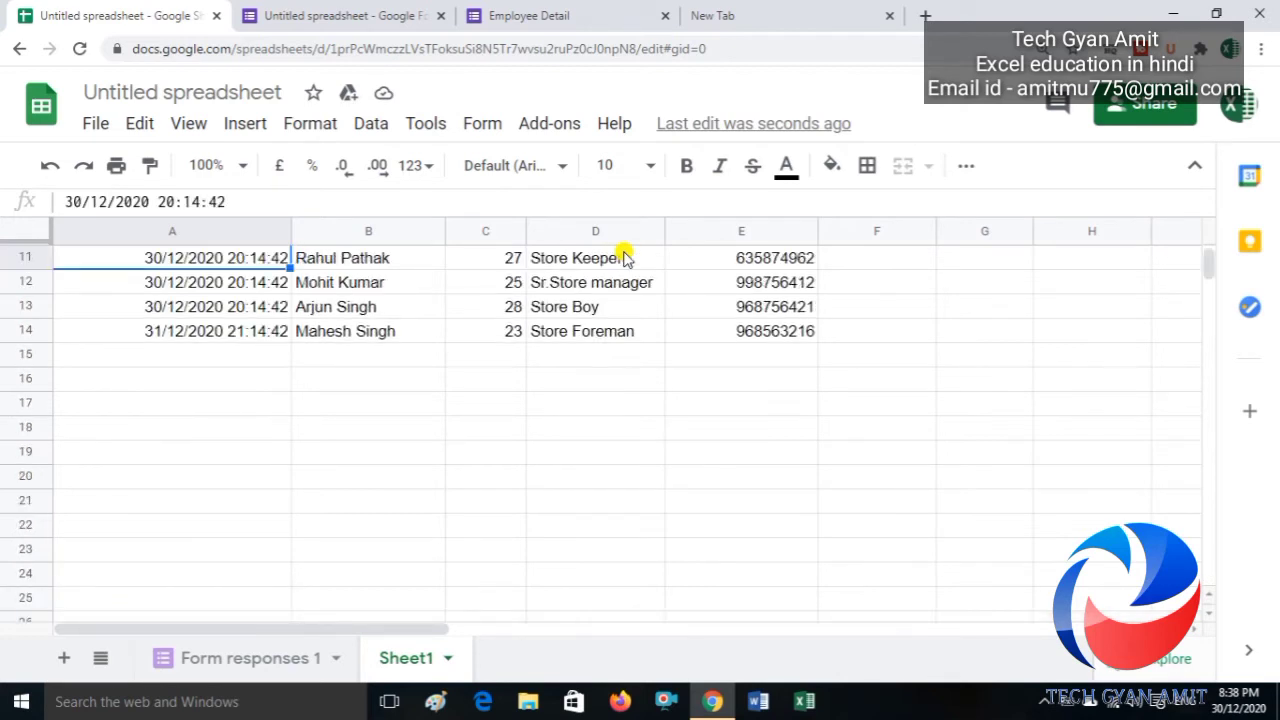
pyautogui.hotkey('ctrl', 'Up')
pyautogui.press('Down')
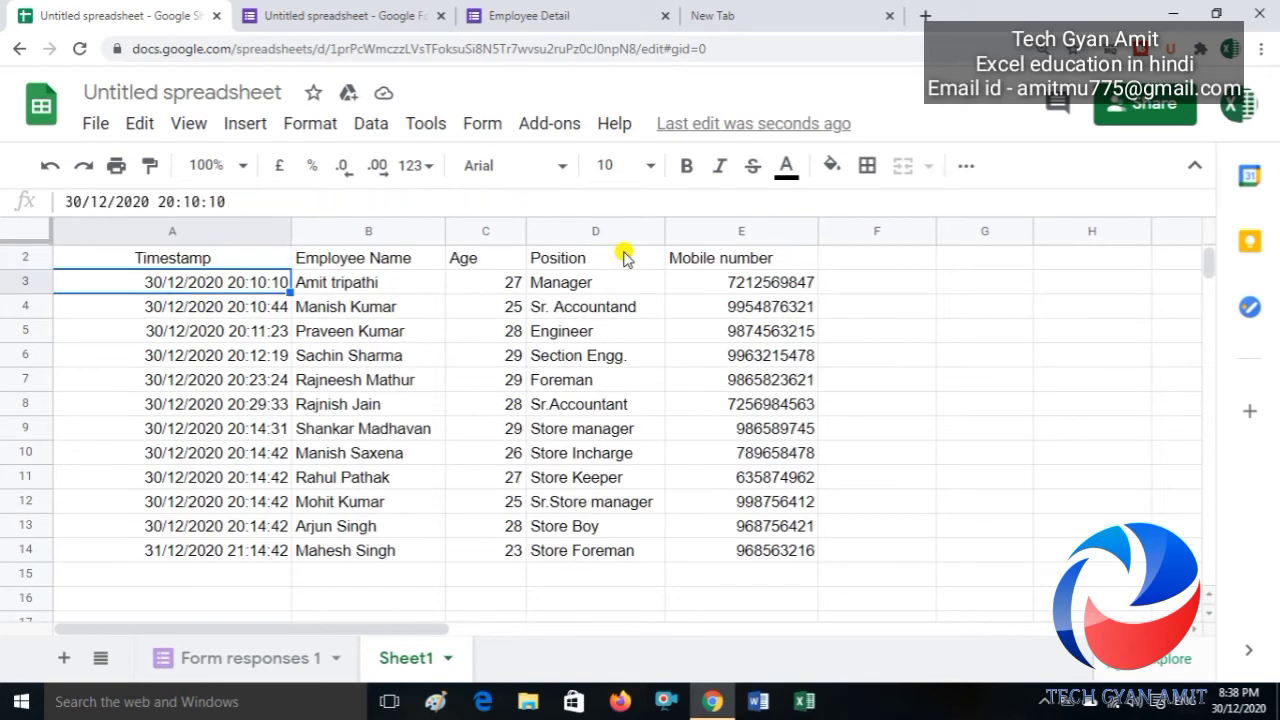
pyautogui.press('Right')
pyautogui.press('Right')
pyautogui.press('Down')
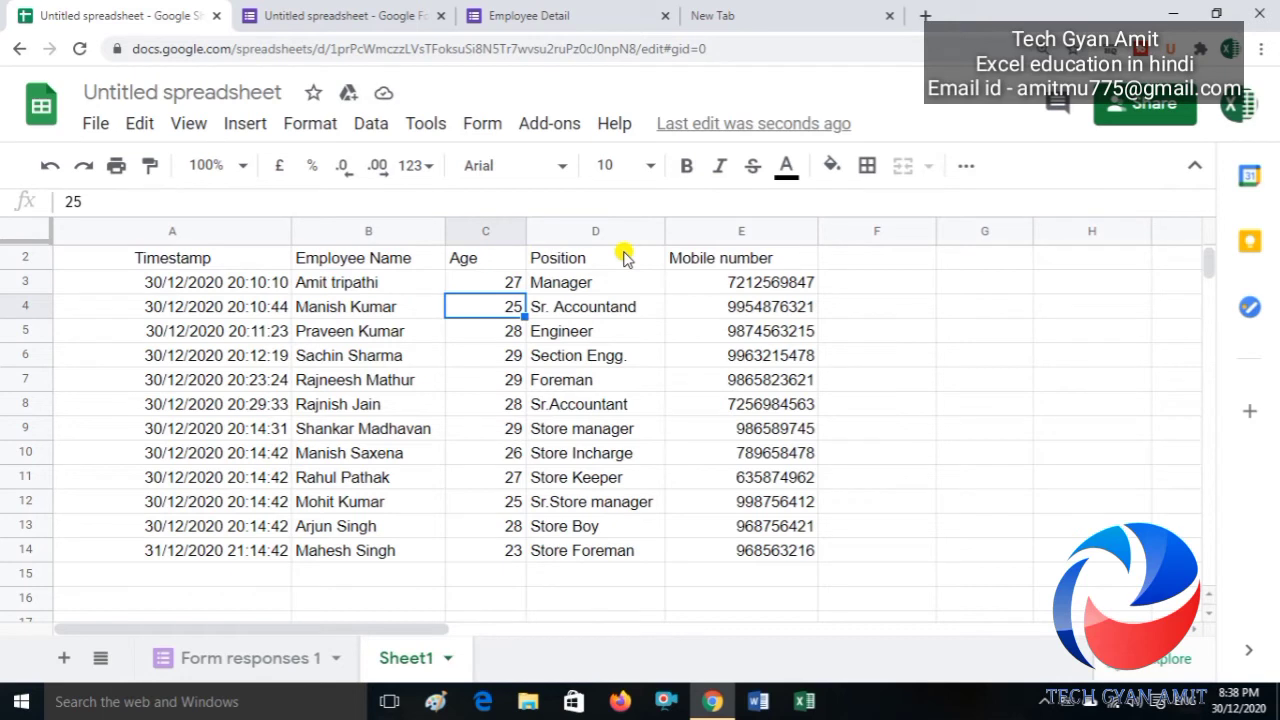
pyautogui.click(366, 578)
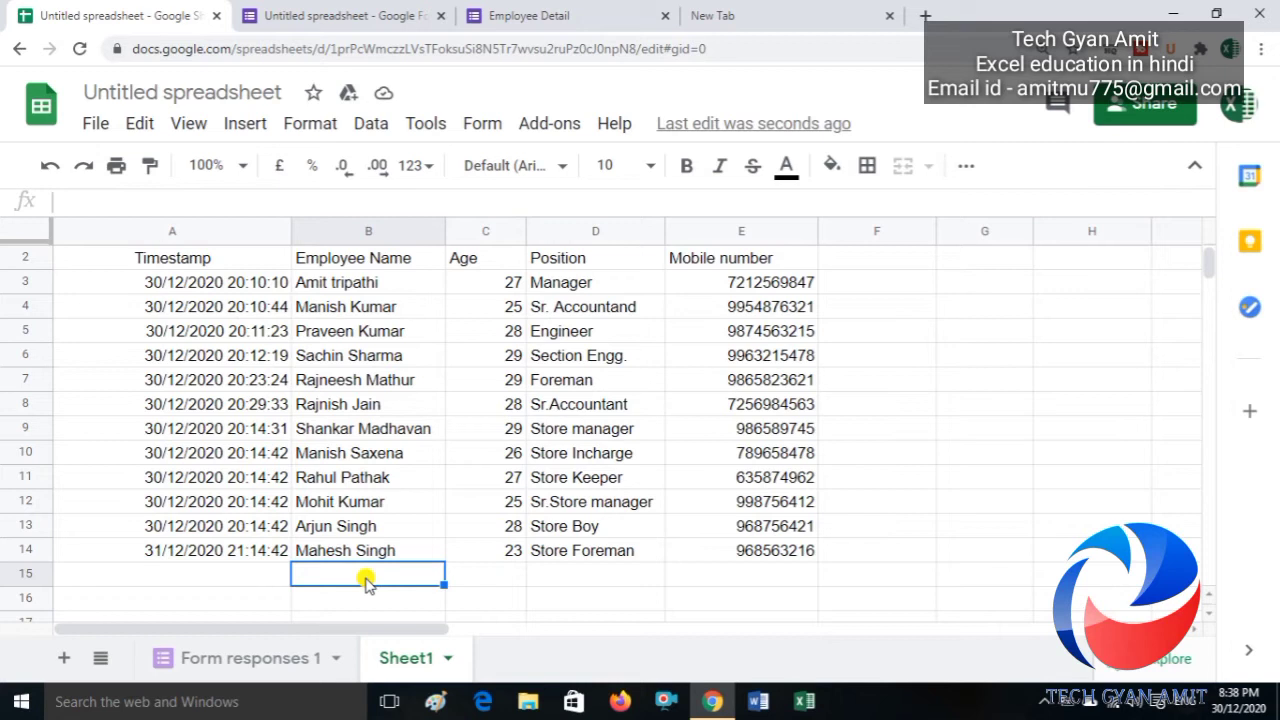
# Step: Review the six original responses in columns A to E of Form responses 1
pyautogui.click(248, 660)
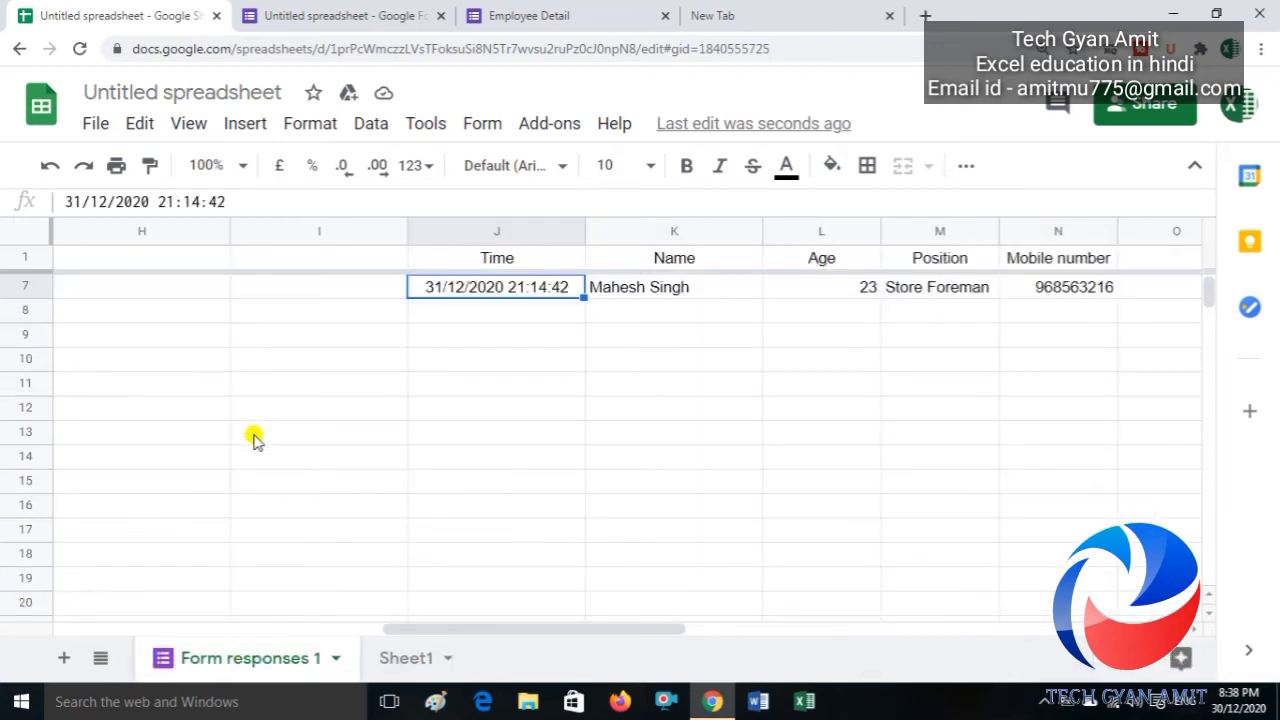
pyautogui.click(254, 437)
pyautogui.press('Left')
pyautogui.hotkey('ctrl', 'Up')
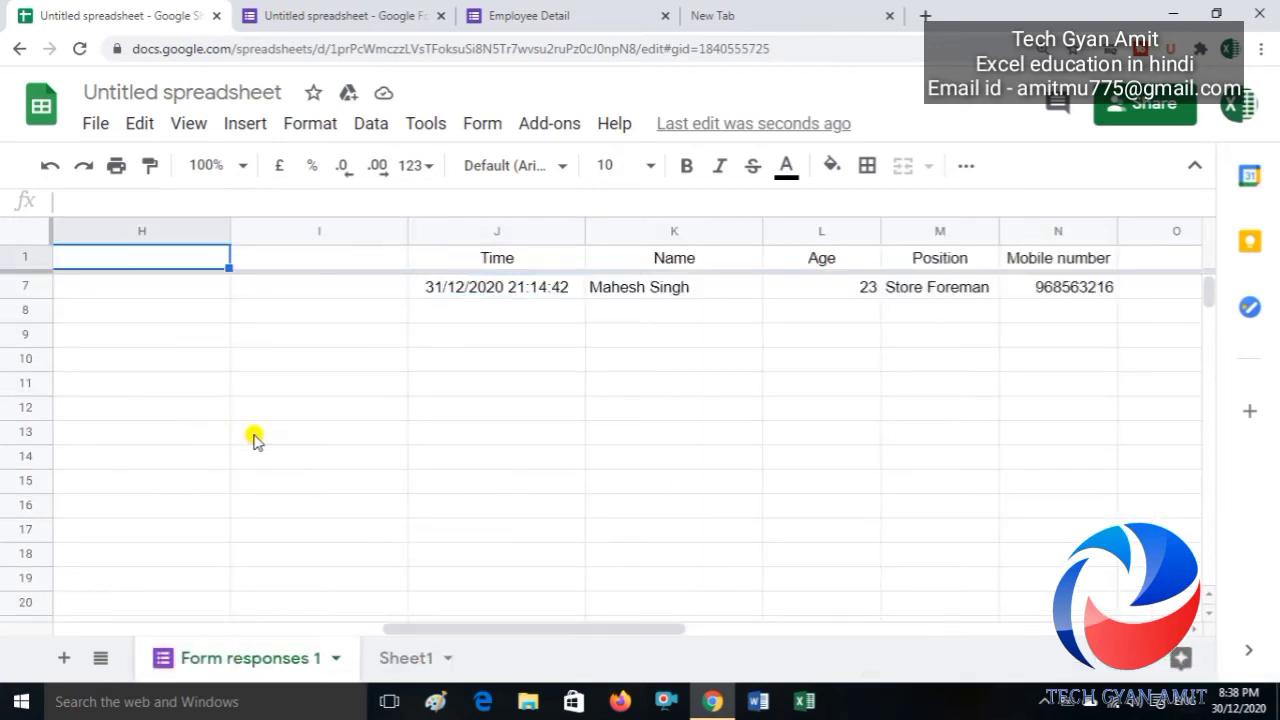
pyautogui.press('Left')
pyautogui.press('Left')
pyautogui.press('Left')
pyautogui.press('Left')
pyautogui.press('Left')
pyautogui.press('Left')
pyautogui.press('Down')
pyautogui.press('Down')
pyautogui.press('Down')
pyautogui.press('Down')
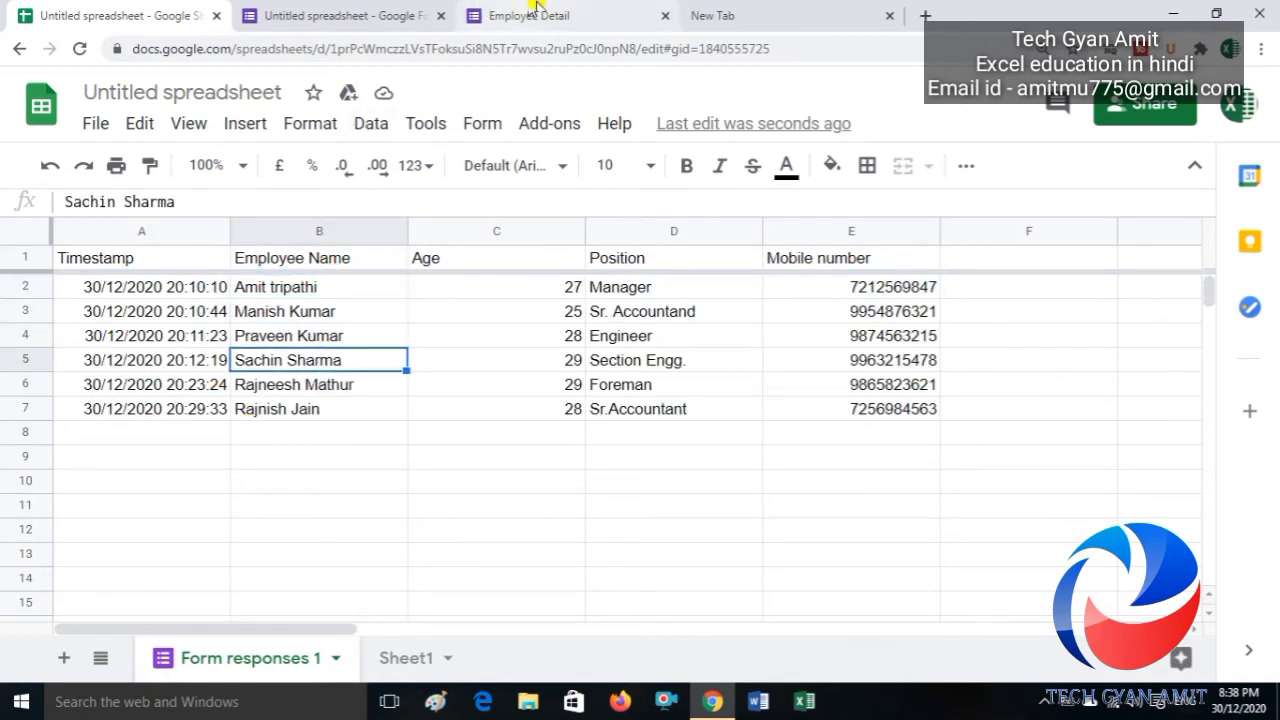
pyautogui.click(535, 12)
# Step: Submit another Employee Detail response with a name, age 28, position 'Hr head' and a mobile number
pyautogui.click(374, 253)
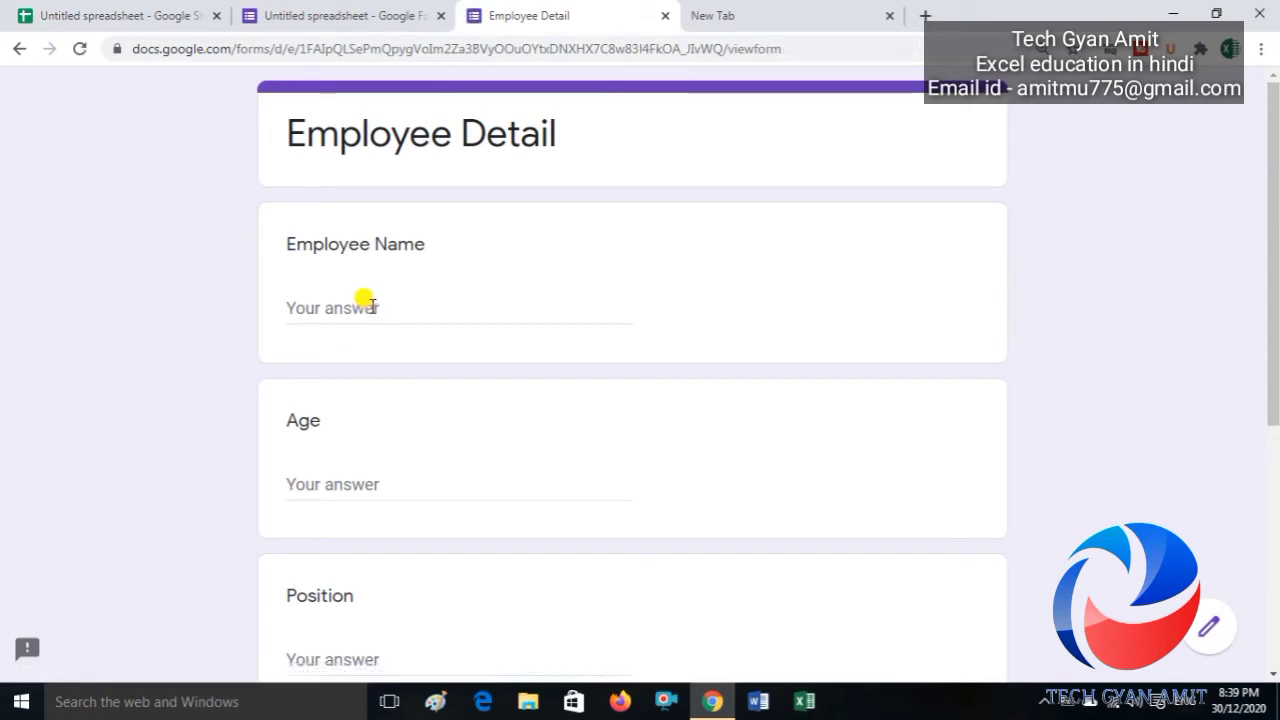
pyautogui.click(326, 308)
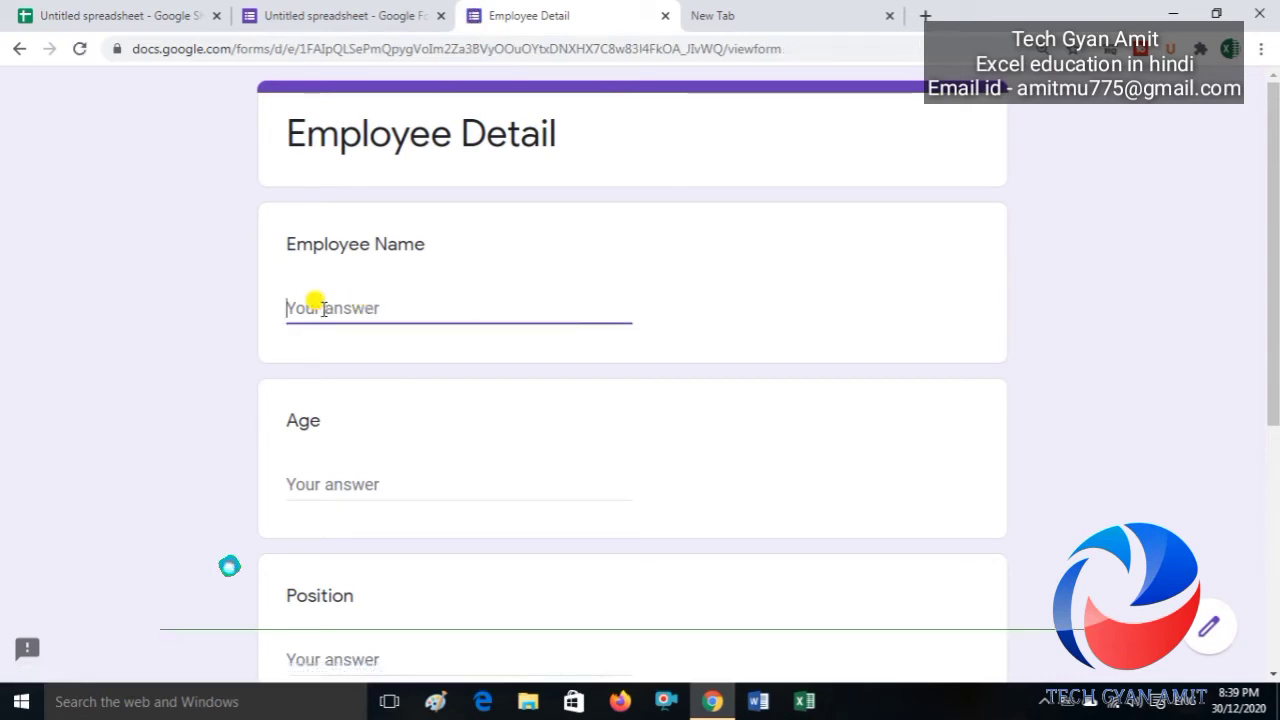
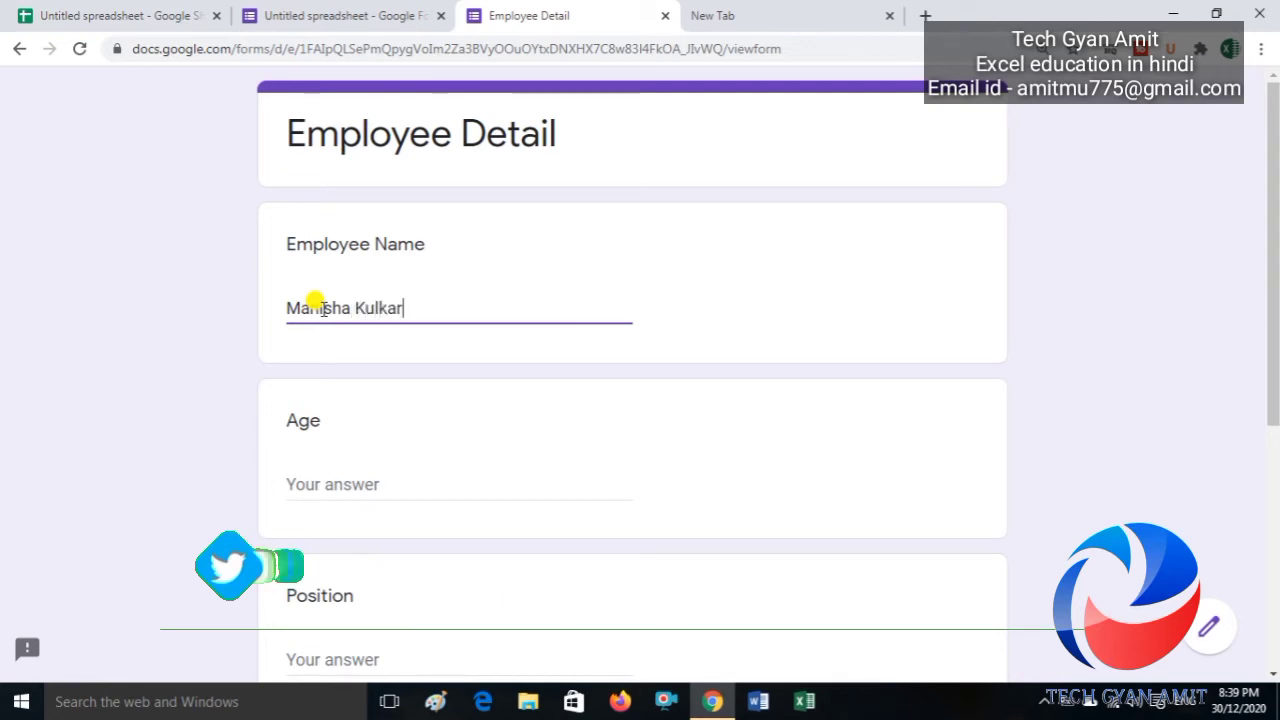
pyautogui.click(322, 488)
pyautogui.write('28')
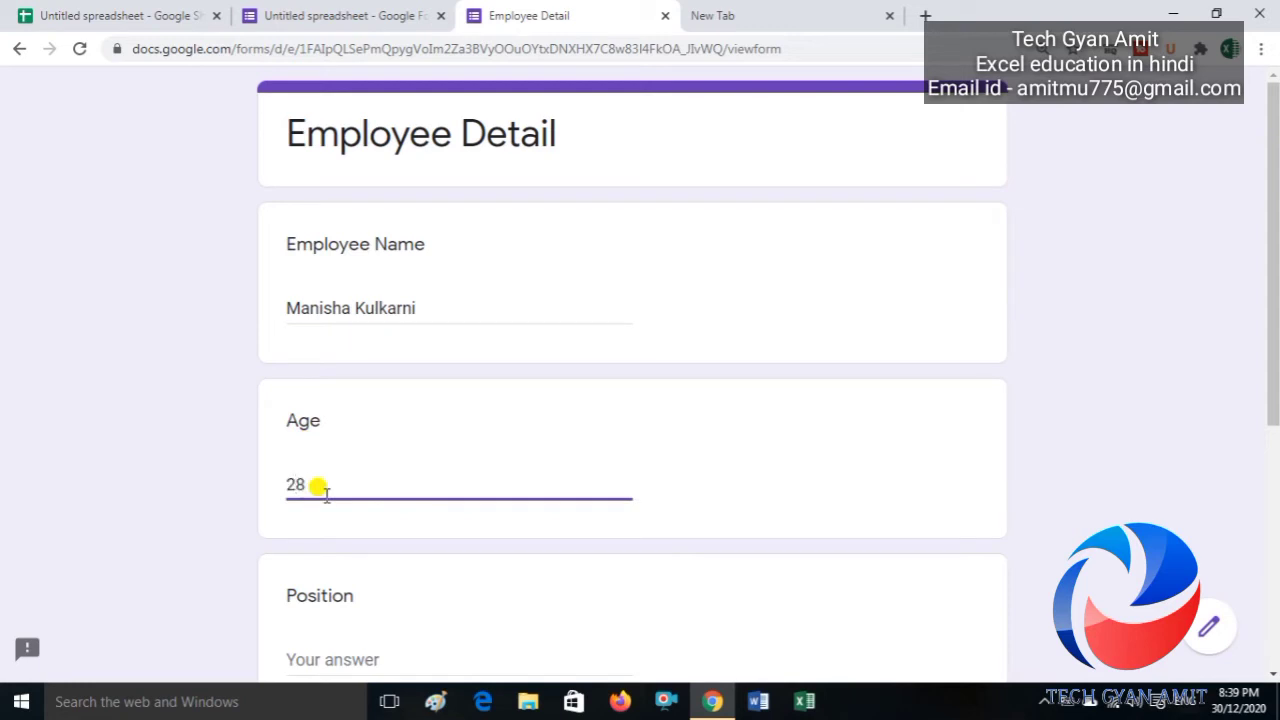
pyautogui.click(336, 660)
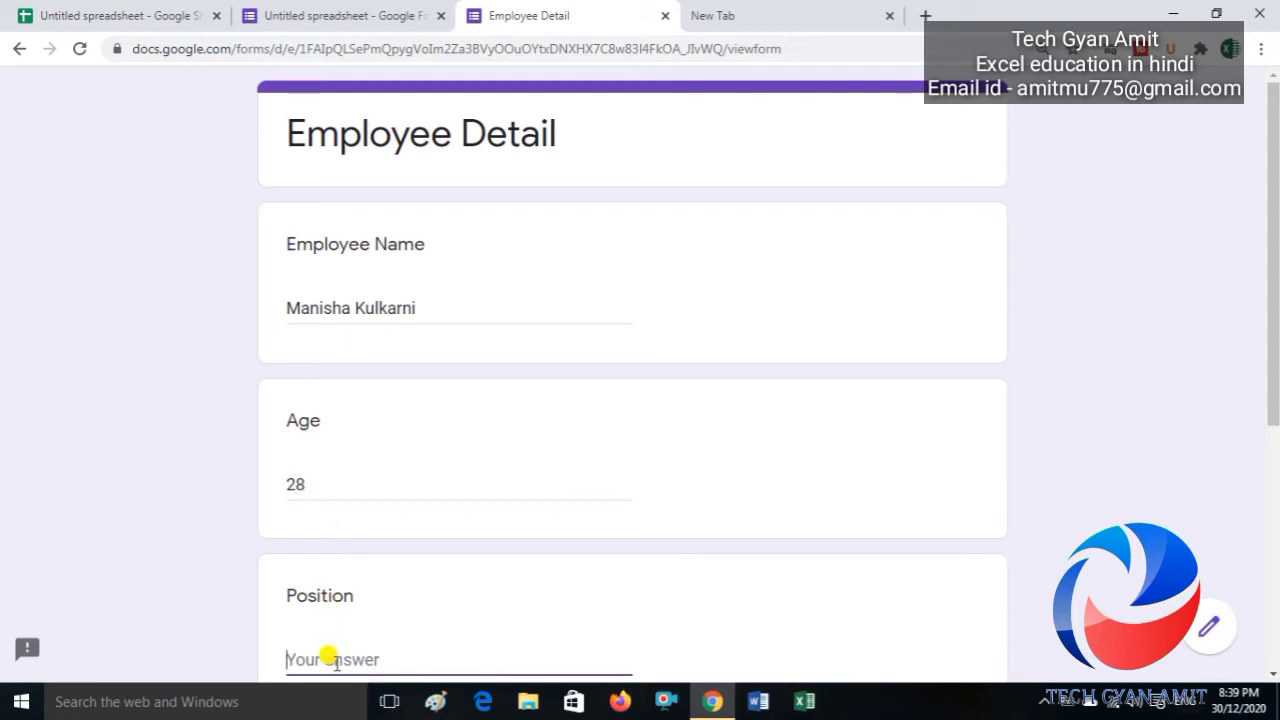
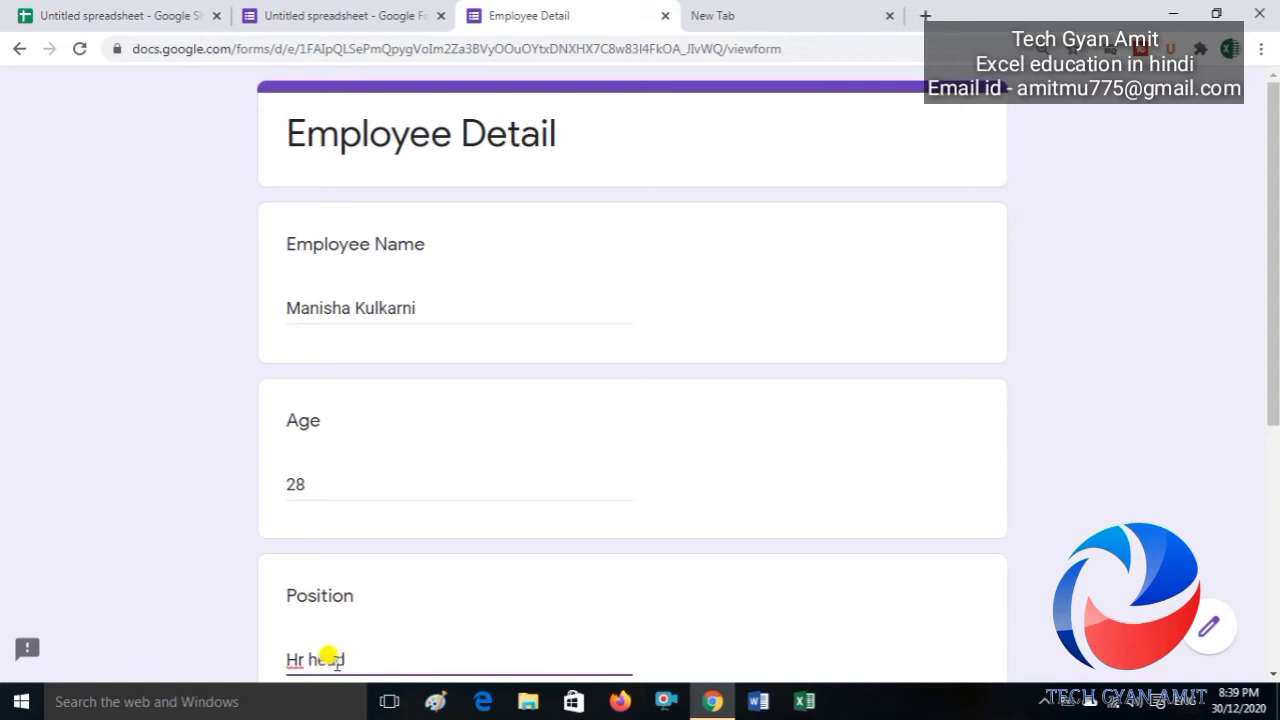
pyautogui.press('Tab')
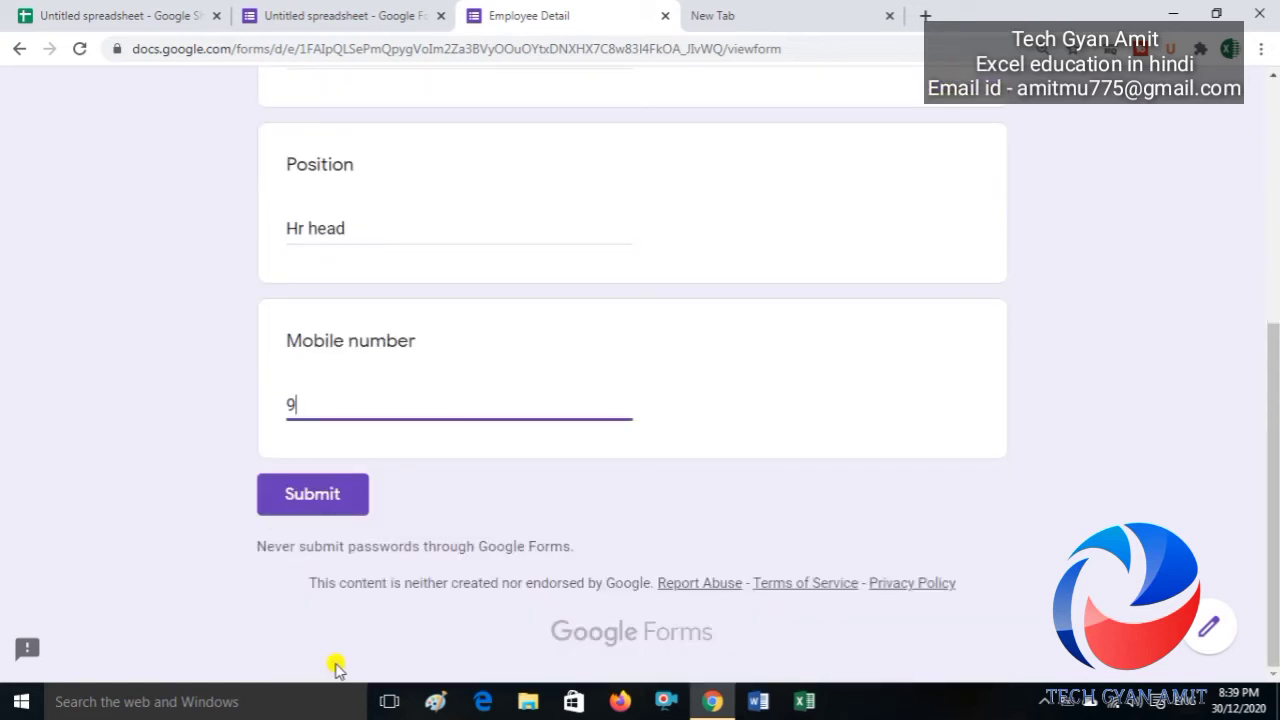
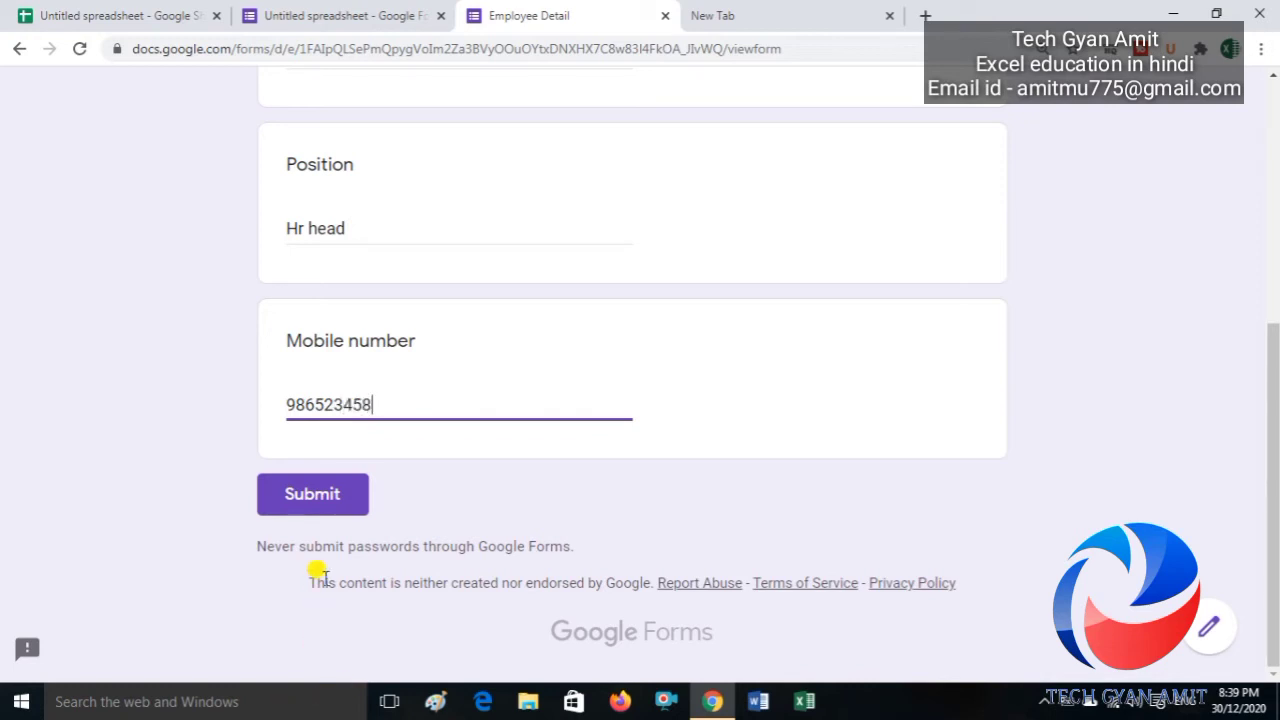
pyautogui.click(334, 512)
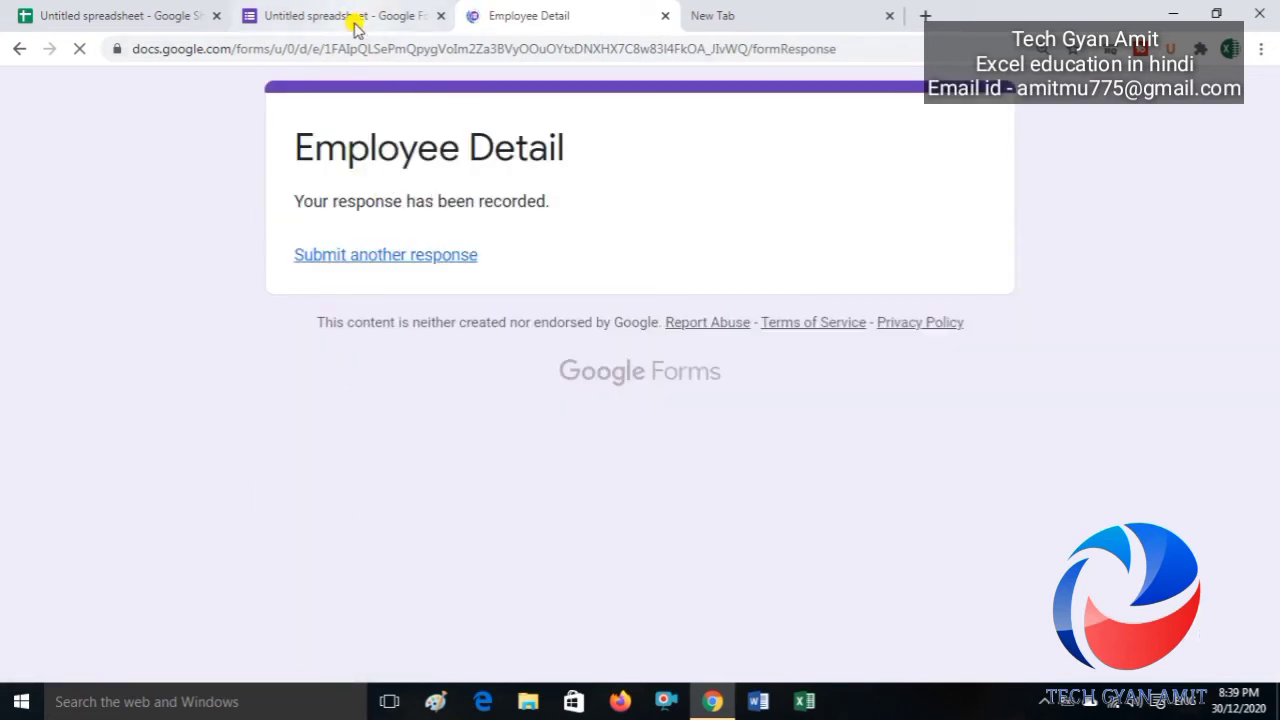
# Step: Check Sheet1, where the new Hr head row appears after the first form's rows, then return to A2
pyautogui.click(150, 12)
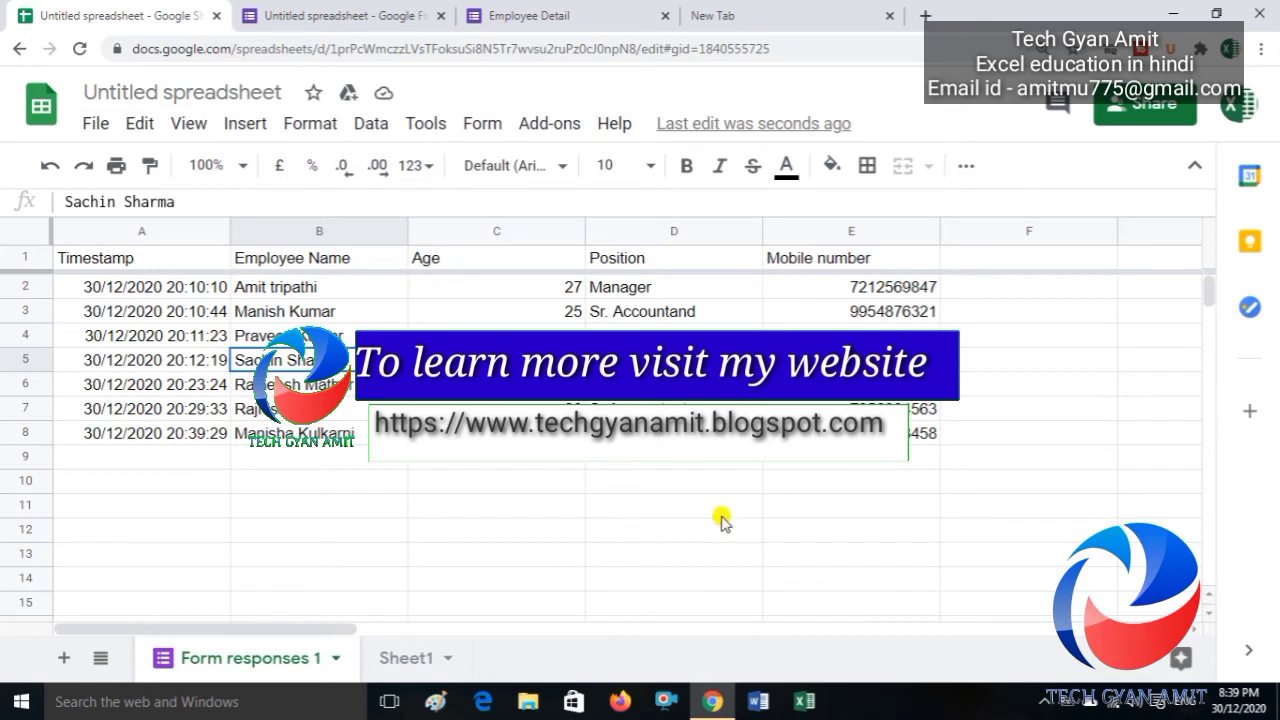
pyautogui.click(414, 657)
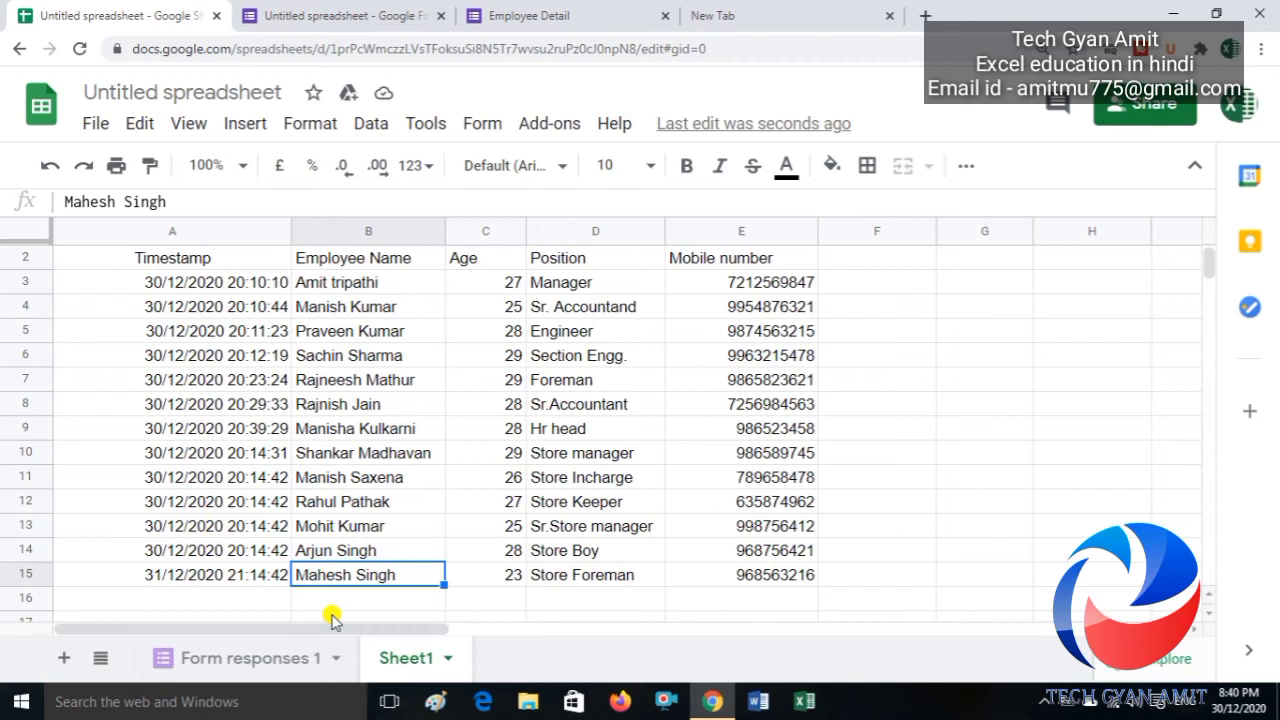
pyautogui.press('Left')
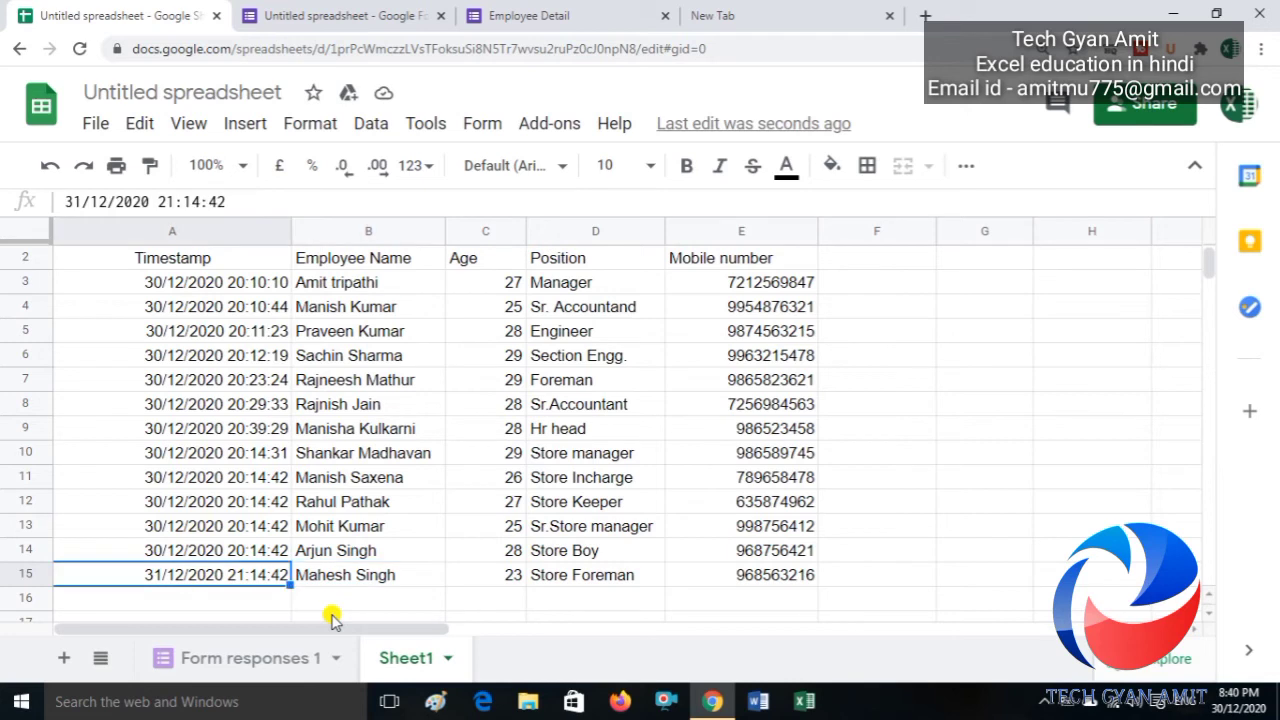
pyautogui.hotkey('ctrl', 'Up')
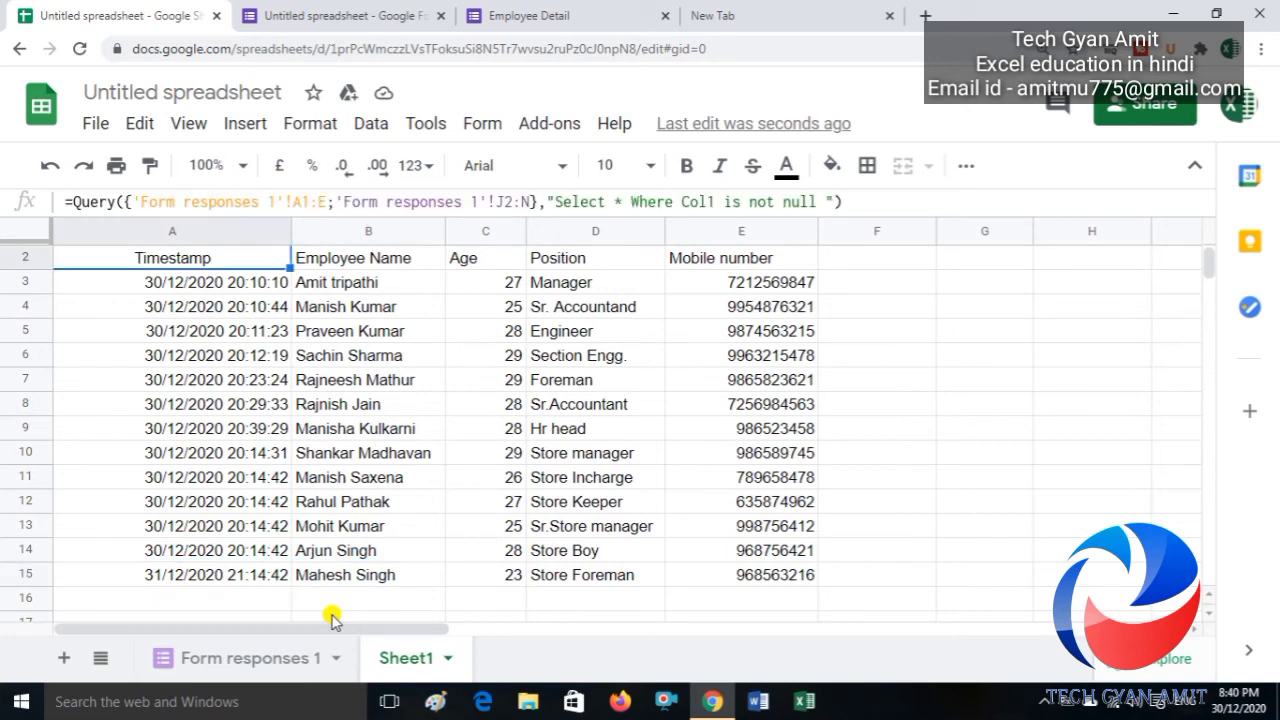
# Step: Insert ' order By Col1' after 'is not null' in the A2 QUERY string
pyautogui.click(822, 201)
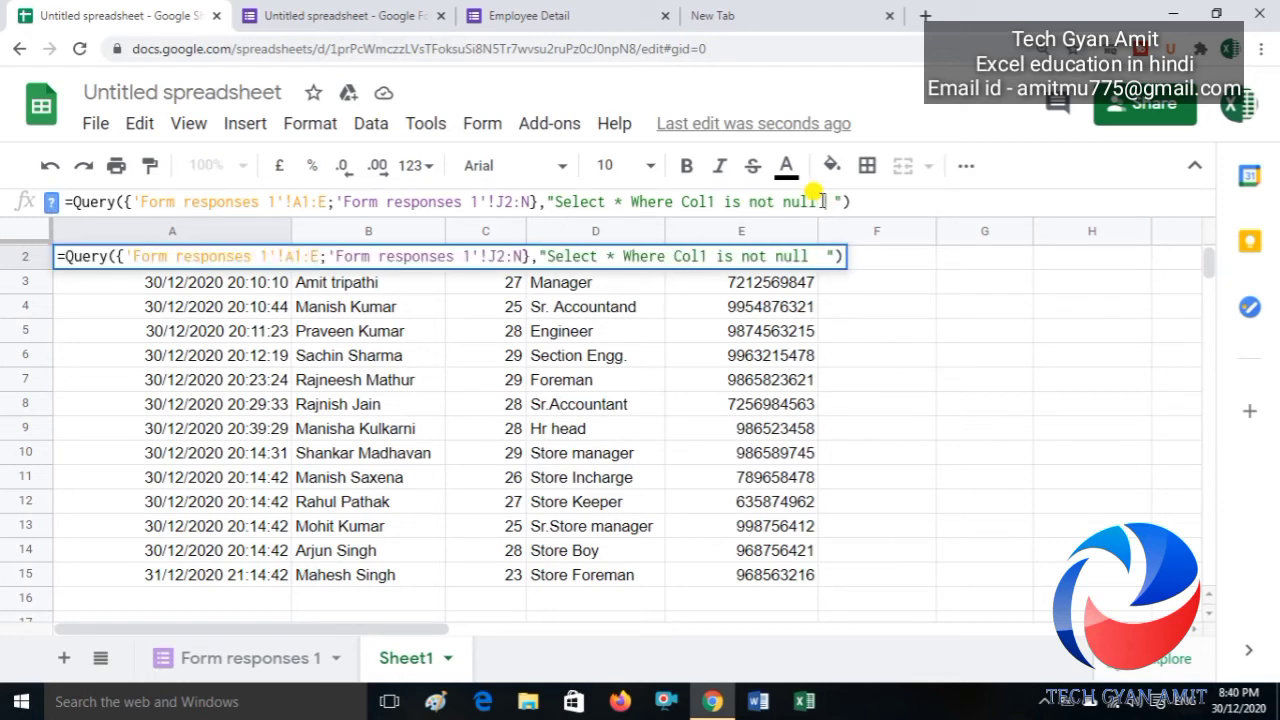
pyautogui.write('order')
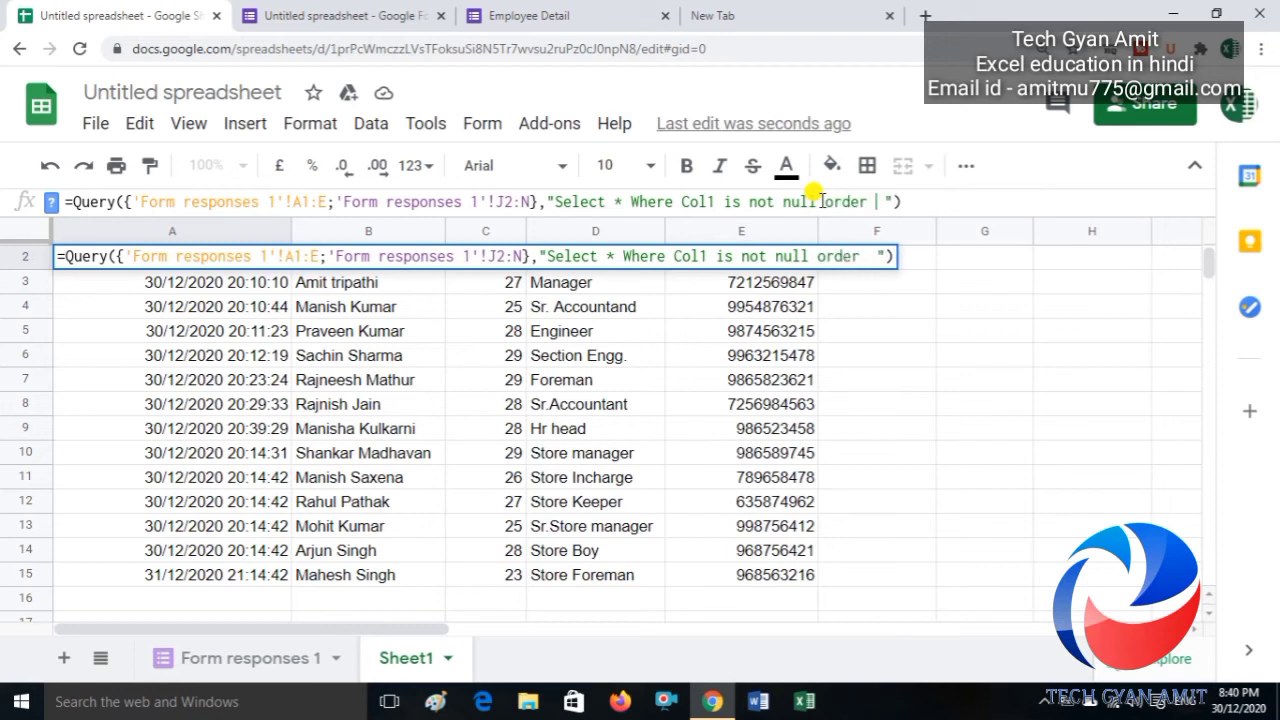
pyautogui.write(' By')
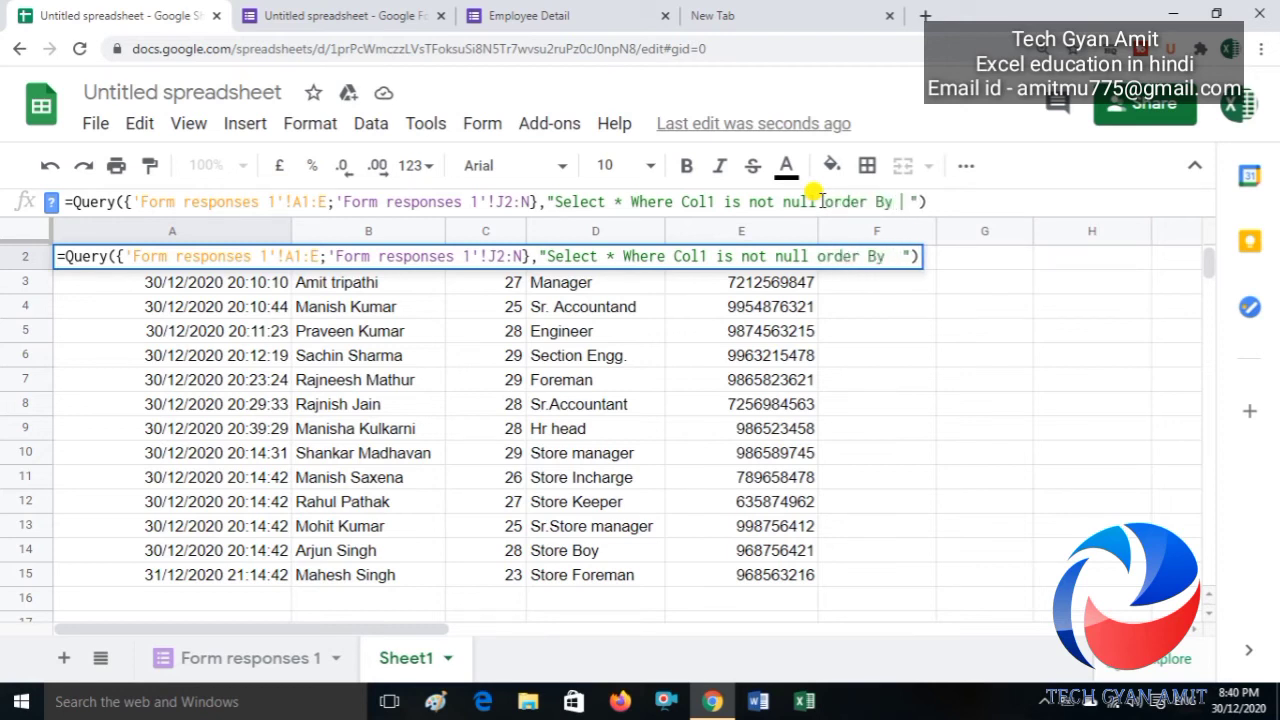
pyautogui.write(' Col1')
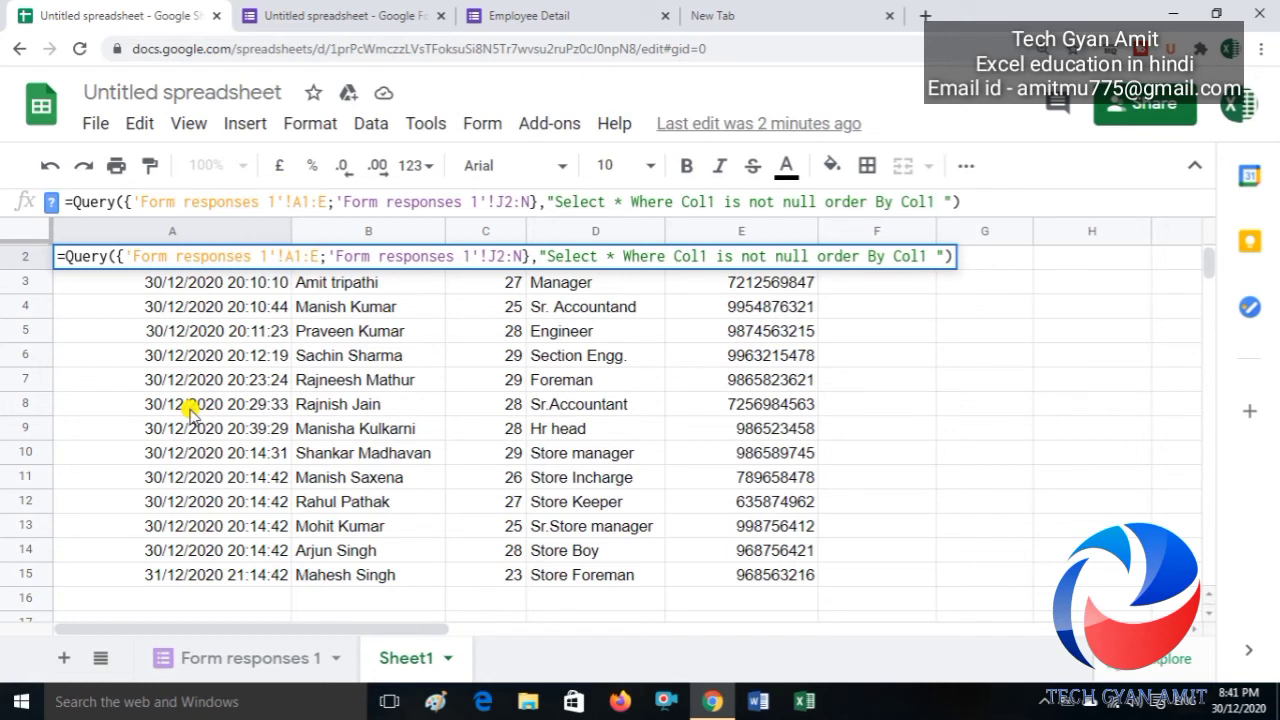
# Step: Apply the order By Col1 QUERY and step through the sorted timestamps down to A15
pyautogui.press('Return')
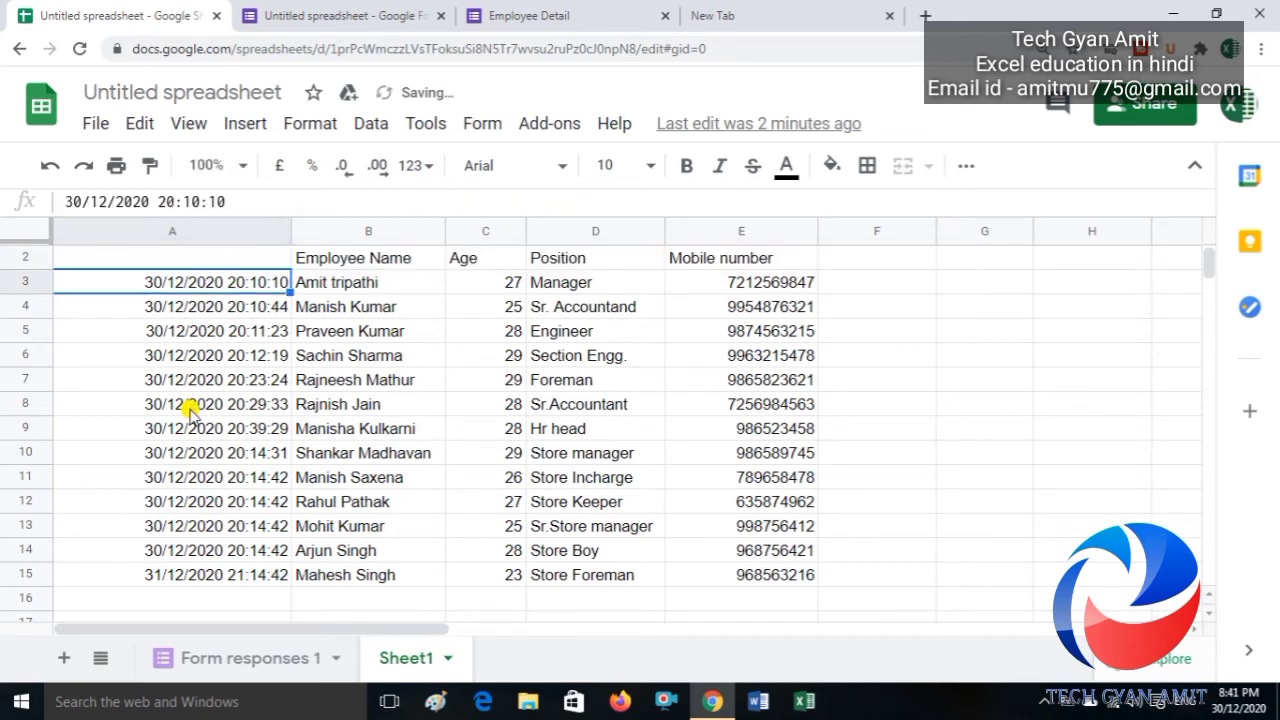
pyautogui.press('Down')
pyautogui.press('Down')
pyautogui.press('Down')
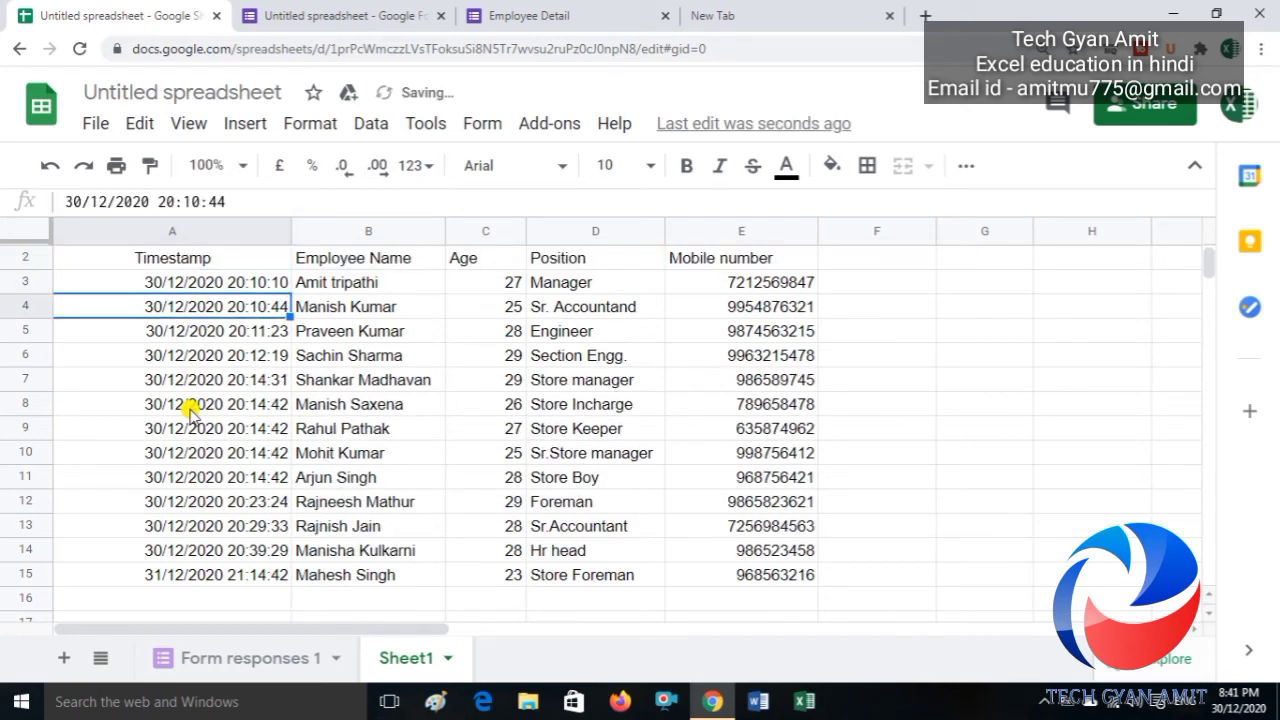
pyautogui.press('Up')
pyautogui.press('Up')
pyautogui.press('Up')
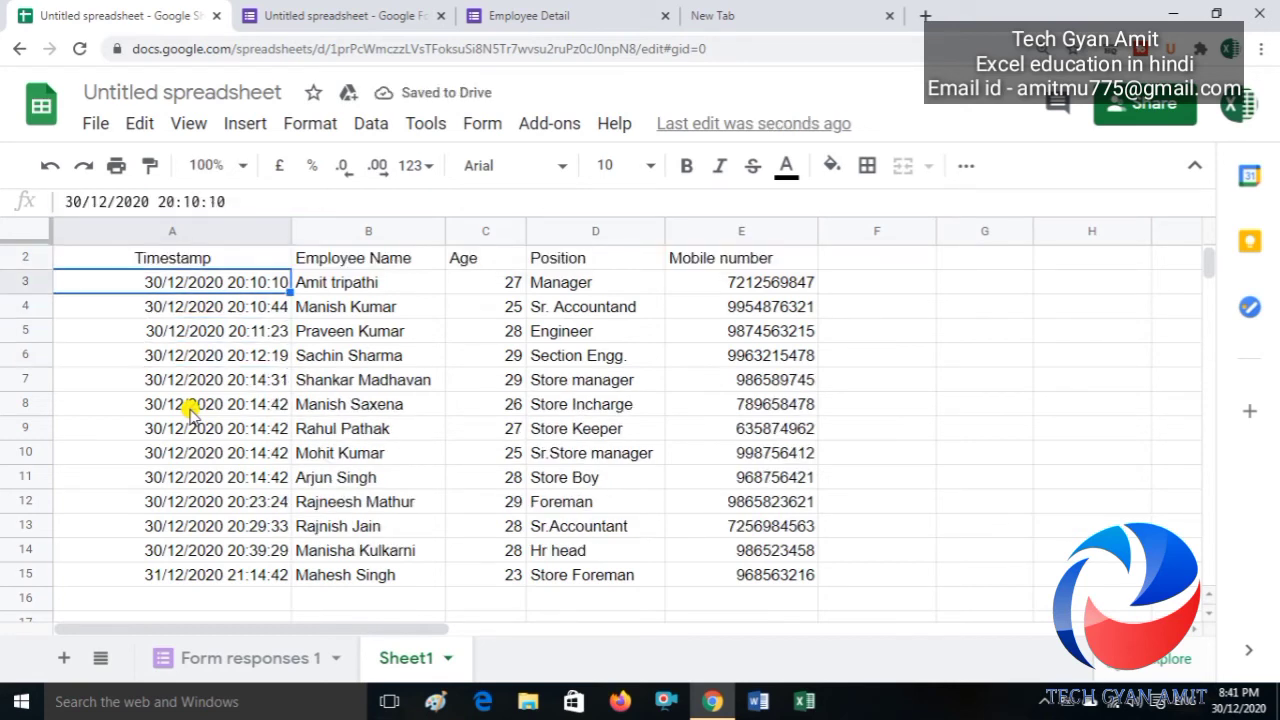
pyautogui.press('Down')
pyautogui.press('Down')
pyautogui.press('Down')
pyautogui.press('Down')
pyautogui.press('Down')
pyautogui.press('Down')
pyautogui.press('Down')
pyautogui.press('Down')
pyautogui.press('Down')
pyautogui.press('Down')
pyautogui.press('Down')
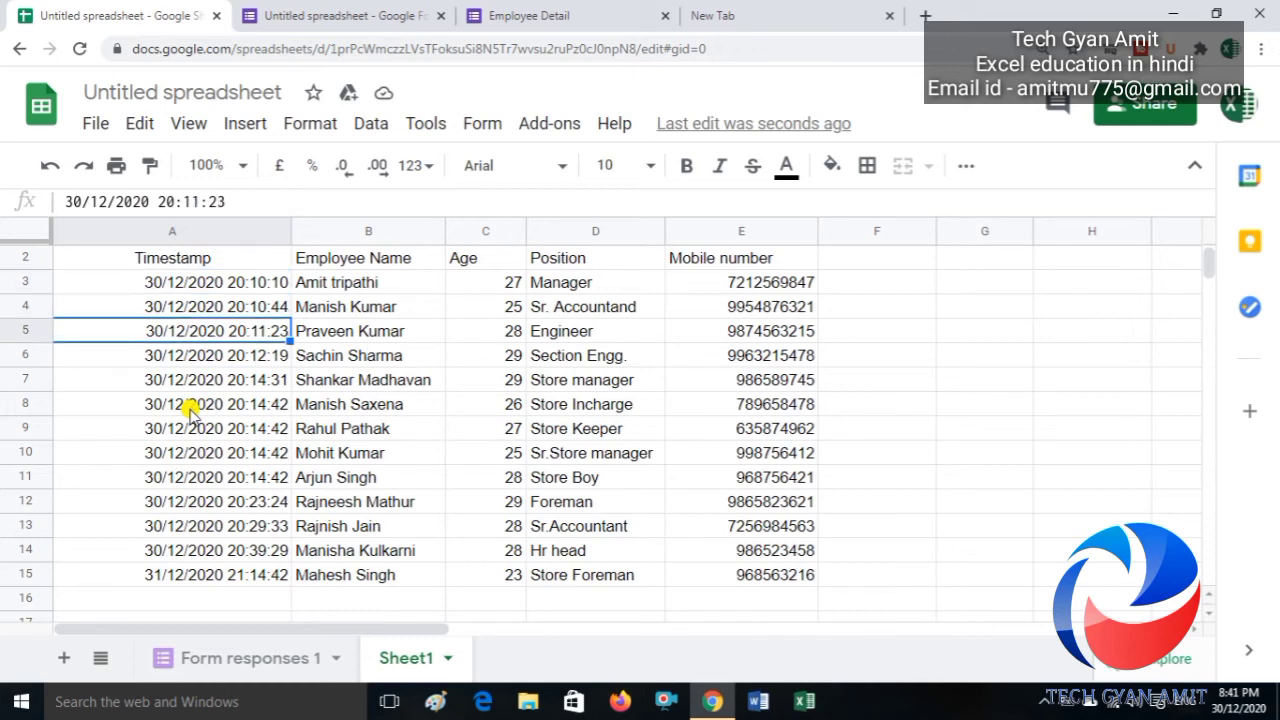
pyautogui.press('Down')
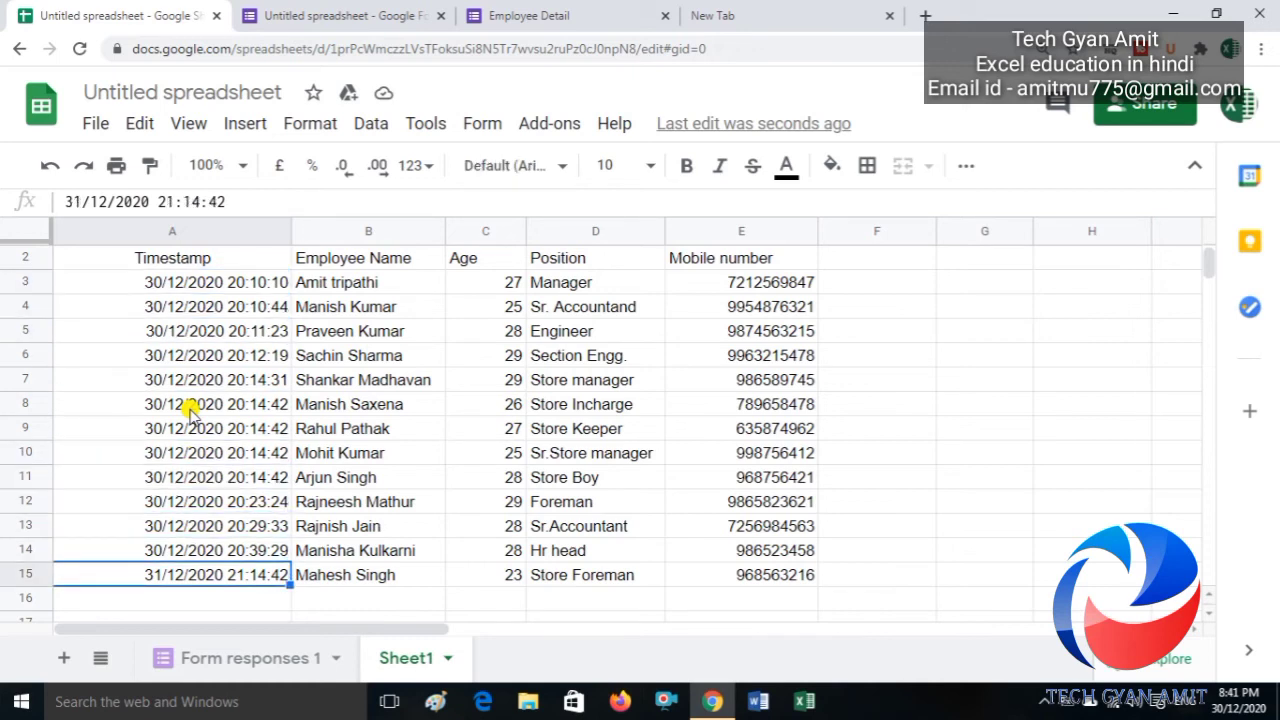
pyautogui.press('Up')
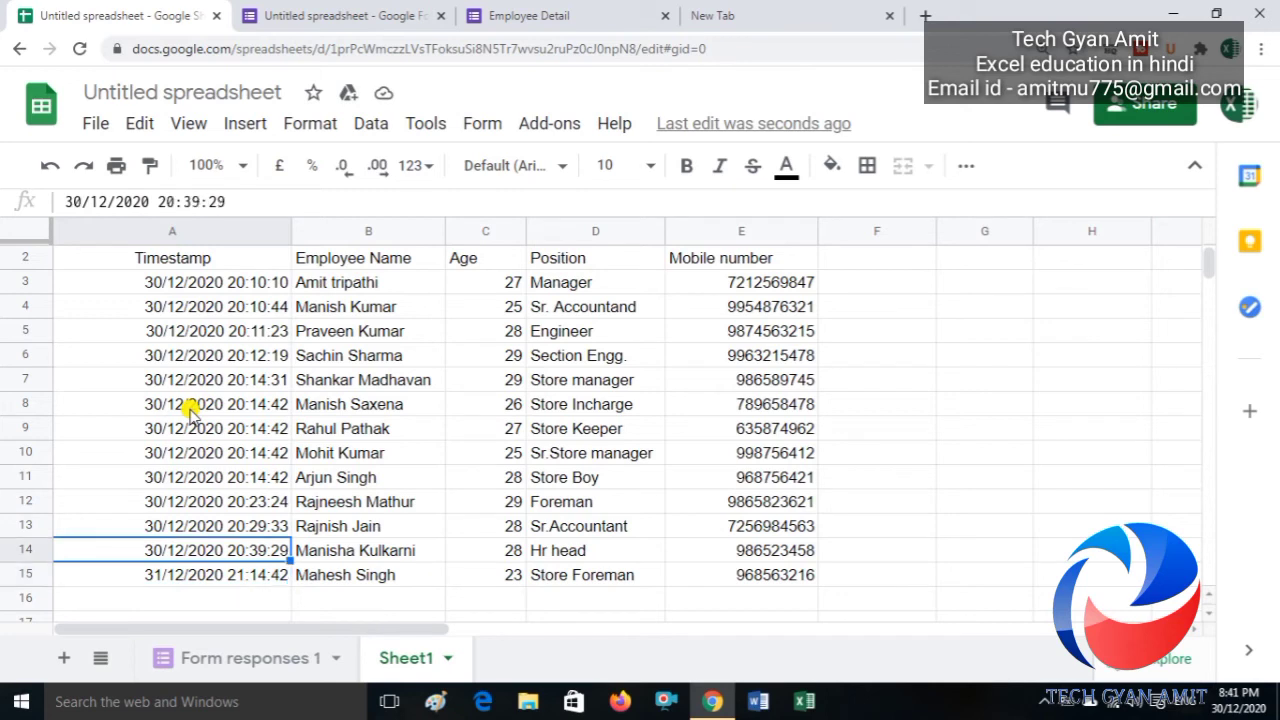
# Step: Confirm nothing follows the last sorted row, then go back to the Form responses 1 sheet
pyautogui.press('Down')
pyautogui.press('Down')
pyautogui.press('Up')
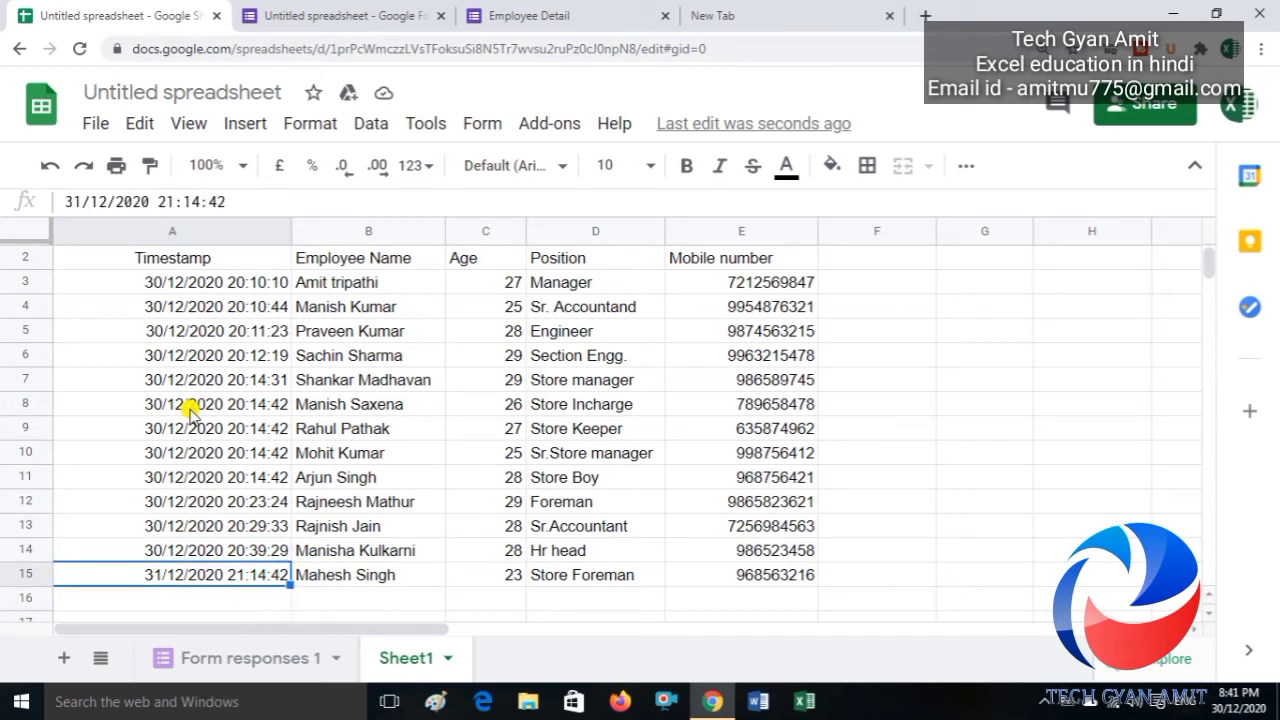
pyautogui.press('Down')
pyautogui.press('Up')
pyautogui.press('Up')
pyautogui.press('Down')
pyautogui.press('Down')
pyautogui.press('Up')
pyautogui.click(243, 660)
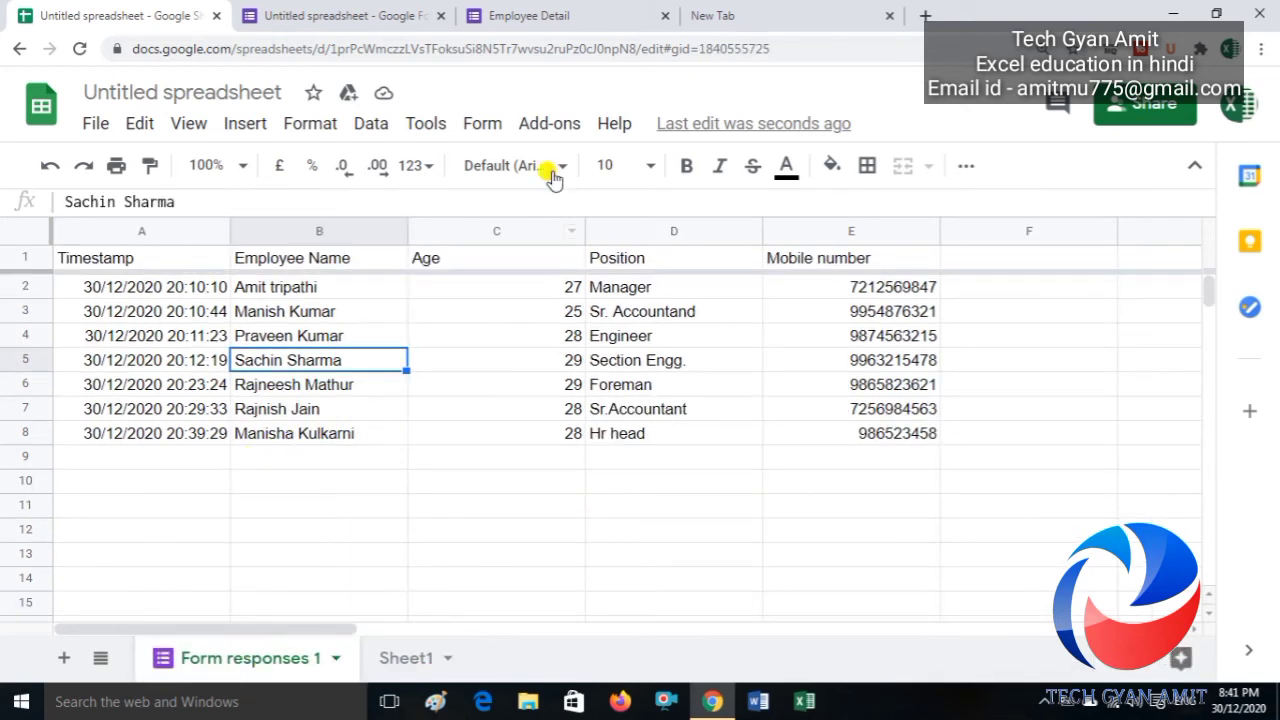
pyautogui.click(484, 127)
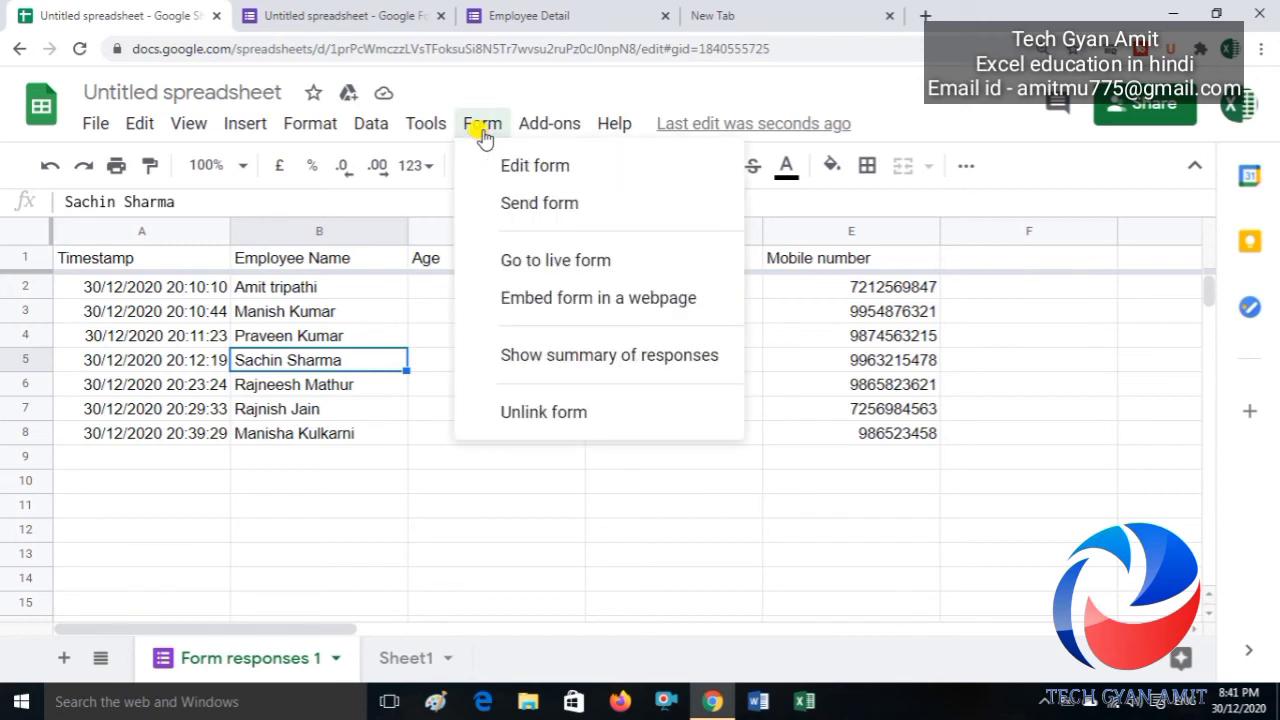
# Step: Submit another Employee Detail response with a name, age 30, position 'Sr. hr manager' and a mobile number
pyautogui.click(536, 17)
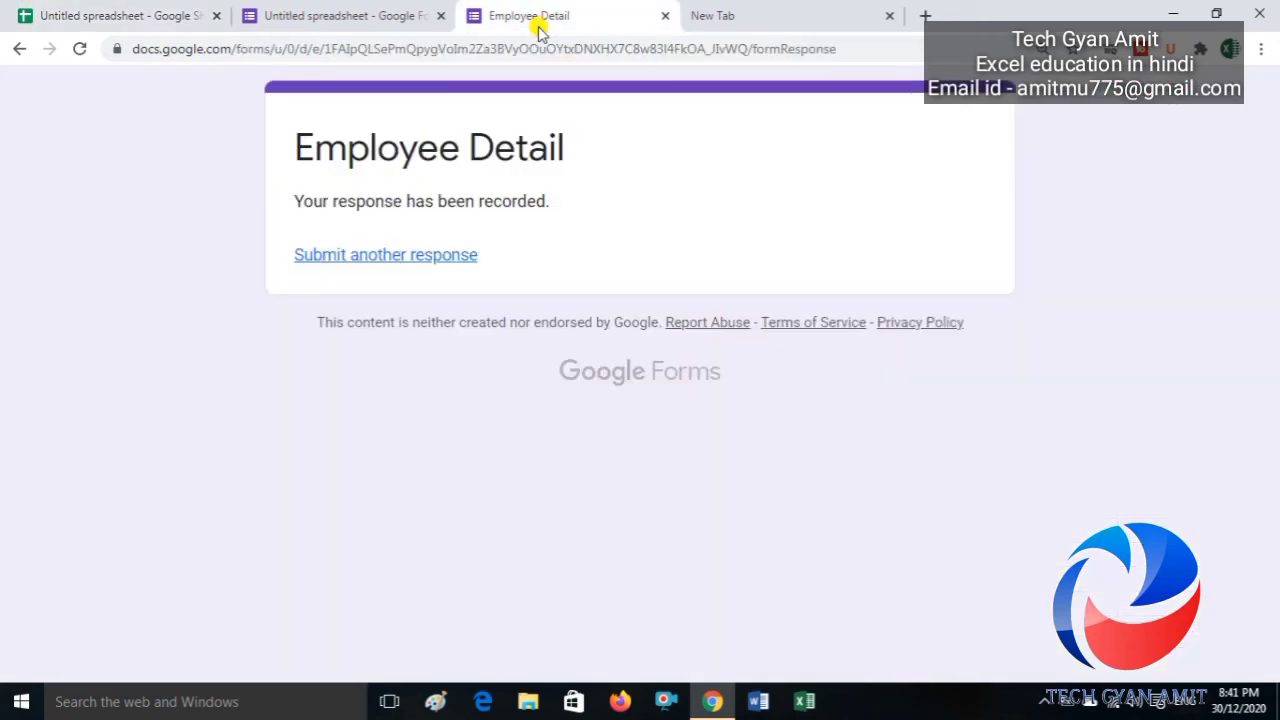
pyautogui.click(397, 255)
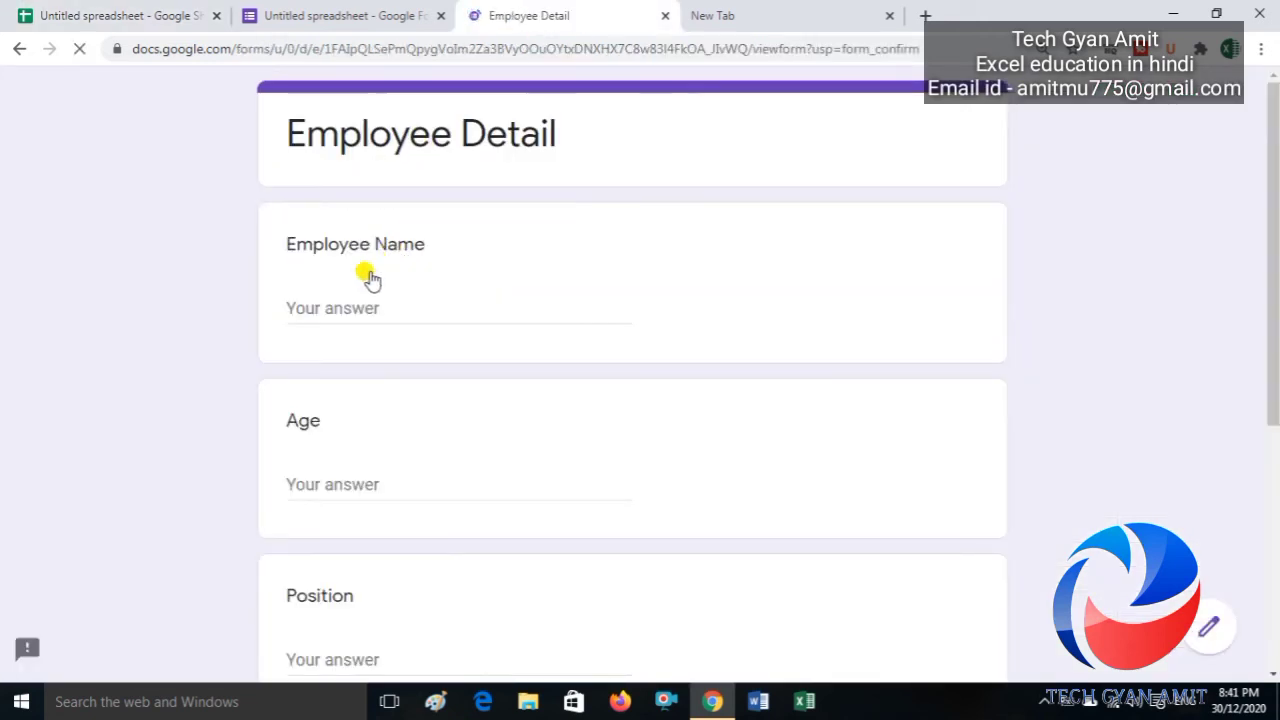
pyautogui.click(316, 310)
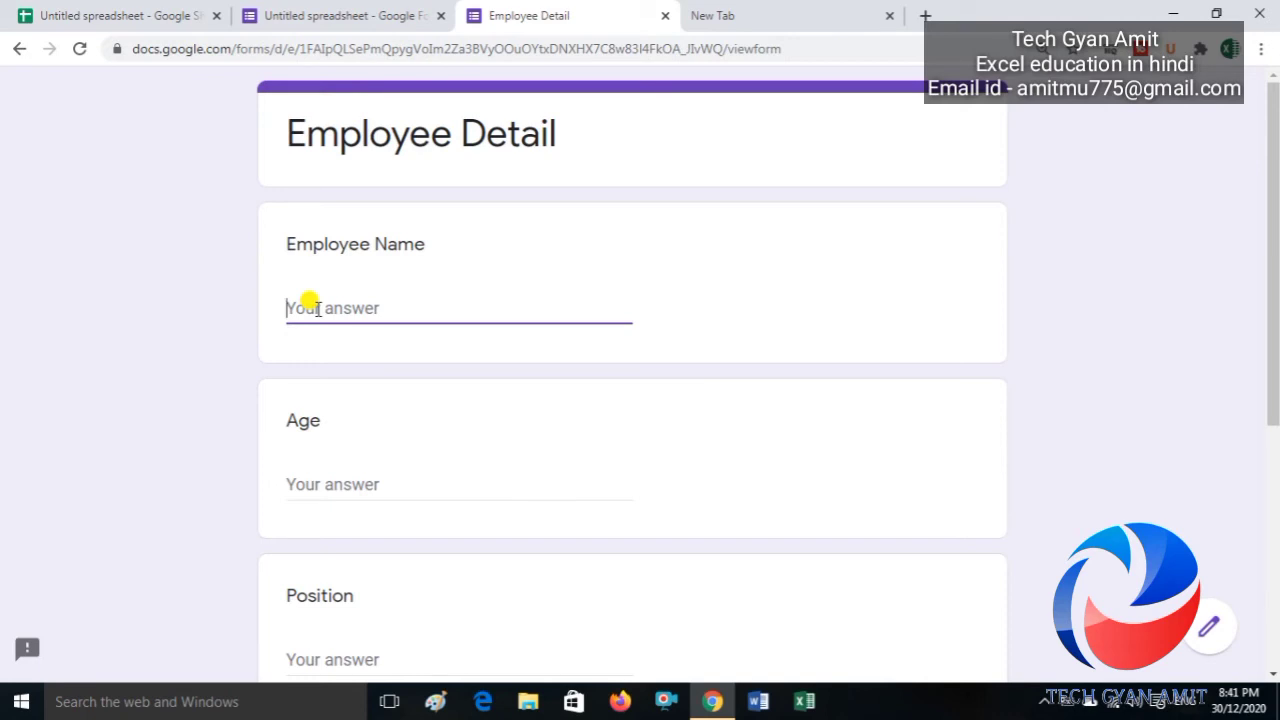
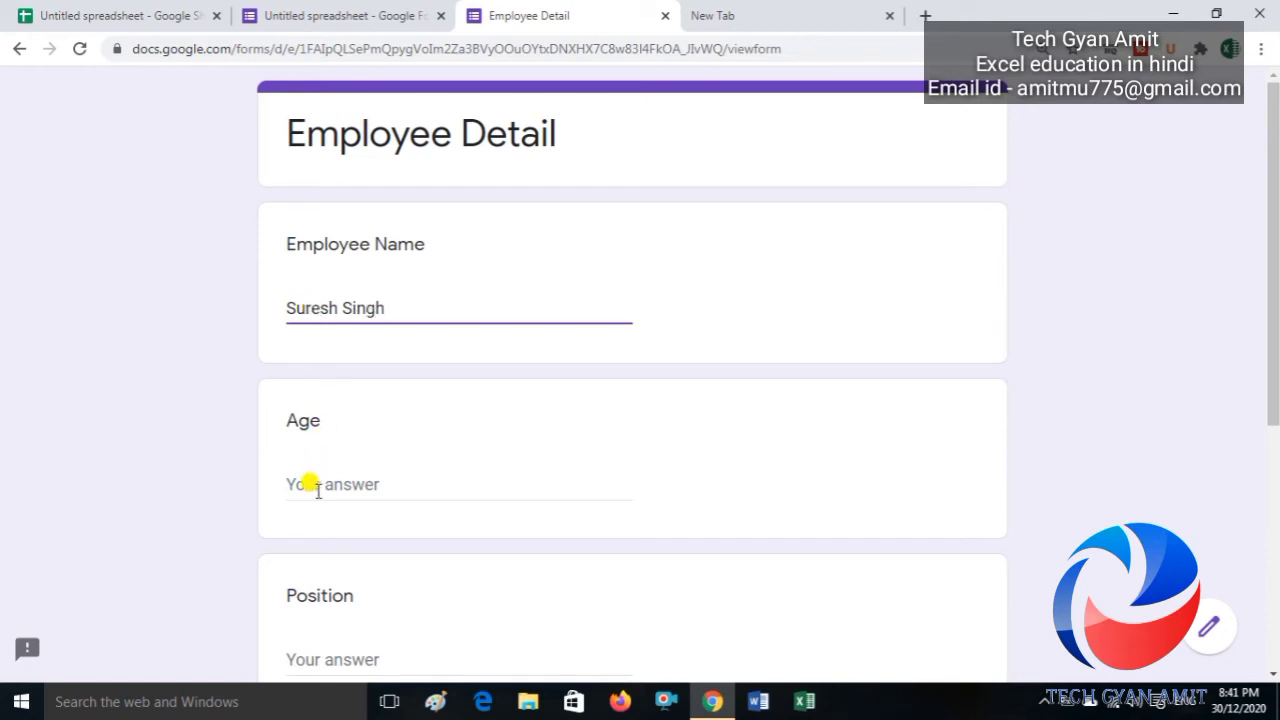
pyautogui.click(310, 485)
pyautogui.write('30')
pyautogui.press('Tab')
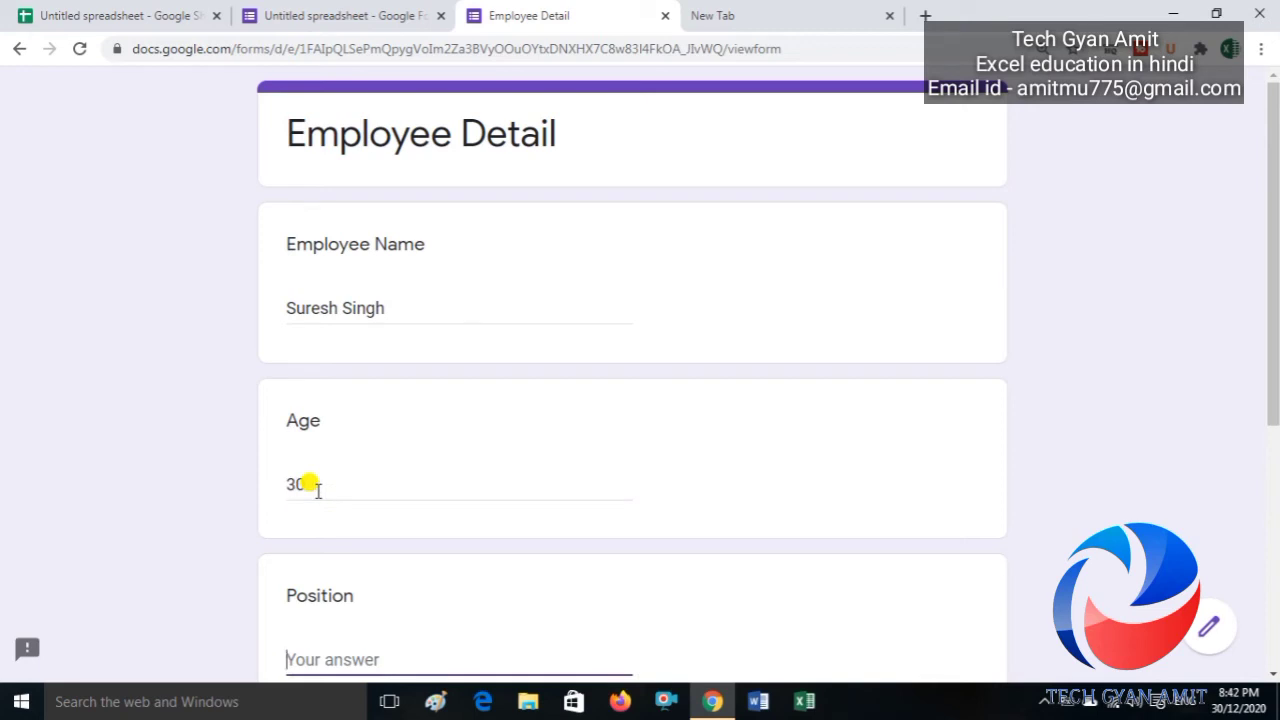
pyautogui.write('Sr. hr man')
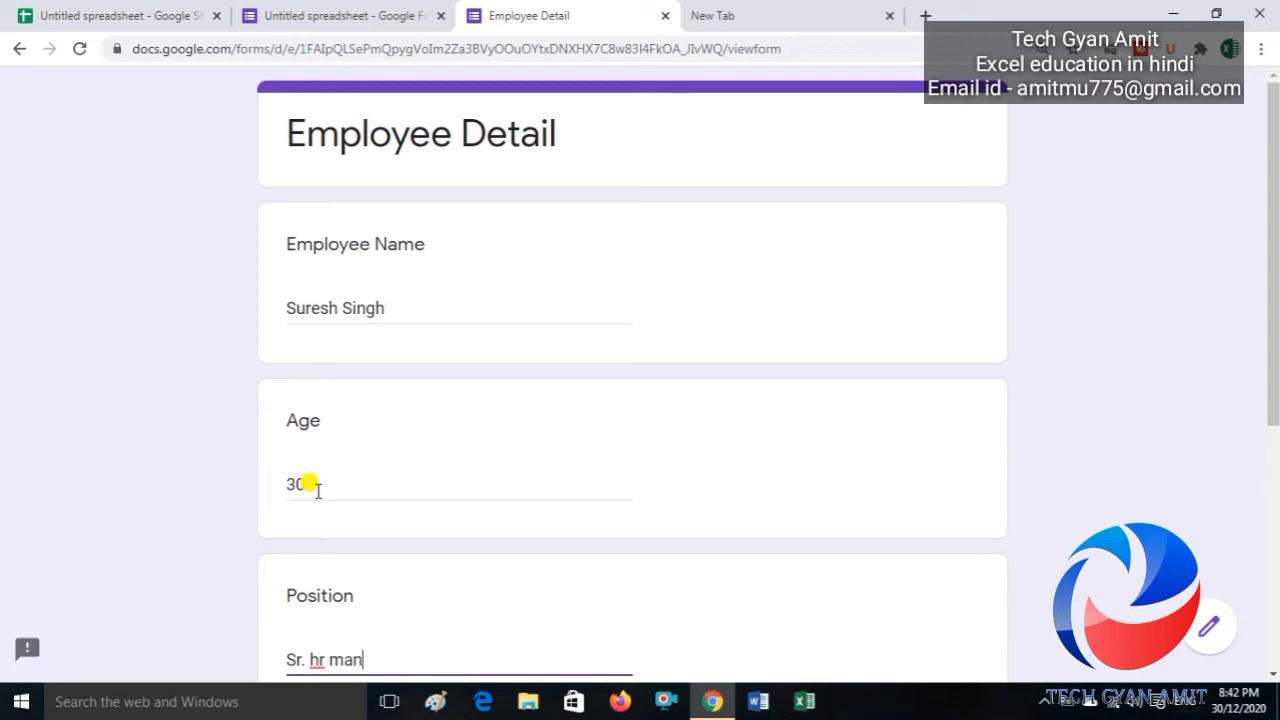
pyautogui.write('ager')
pyautogui.moveTo(1271, 294); pyautogui.dragTo(1273, 424)
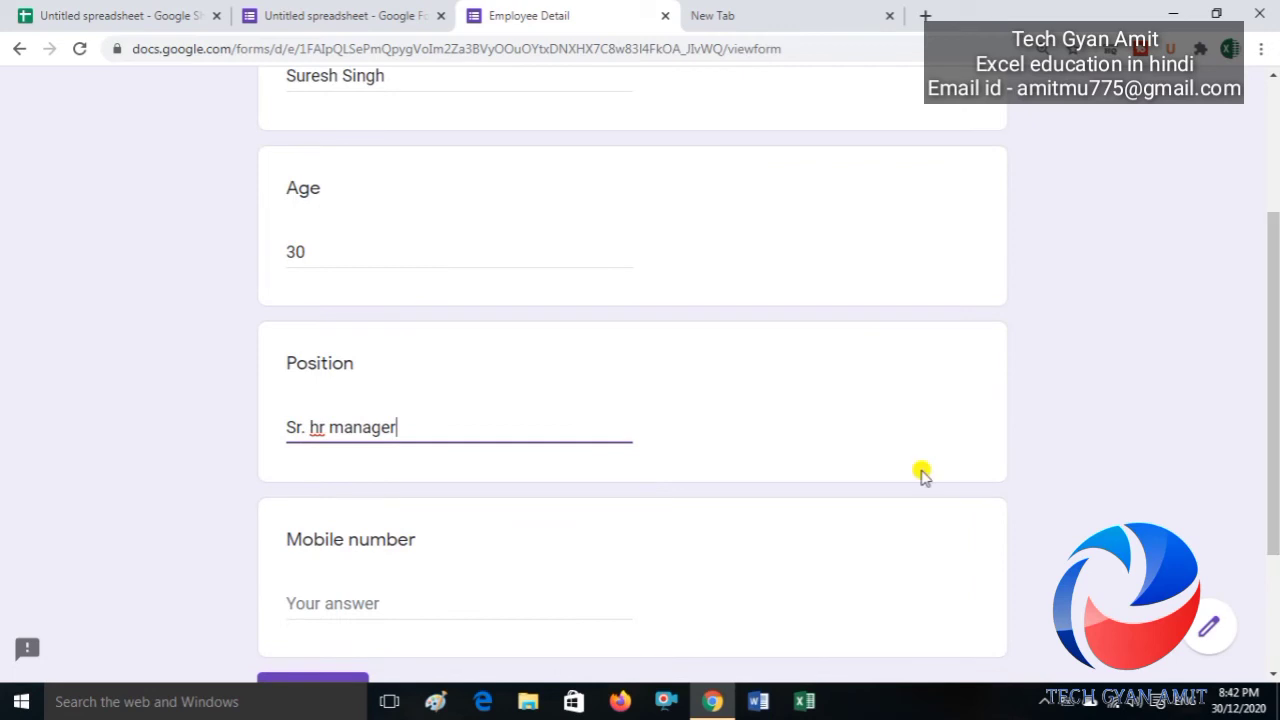
pyautogui.click(379, 610)
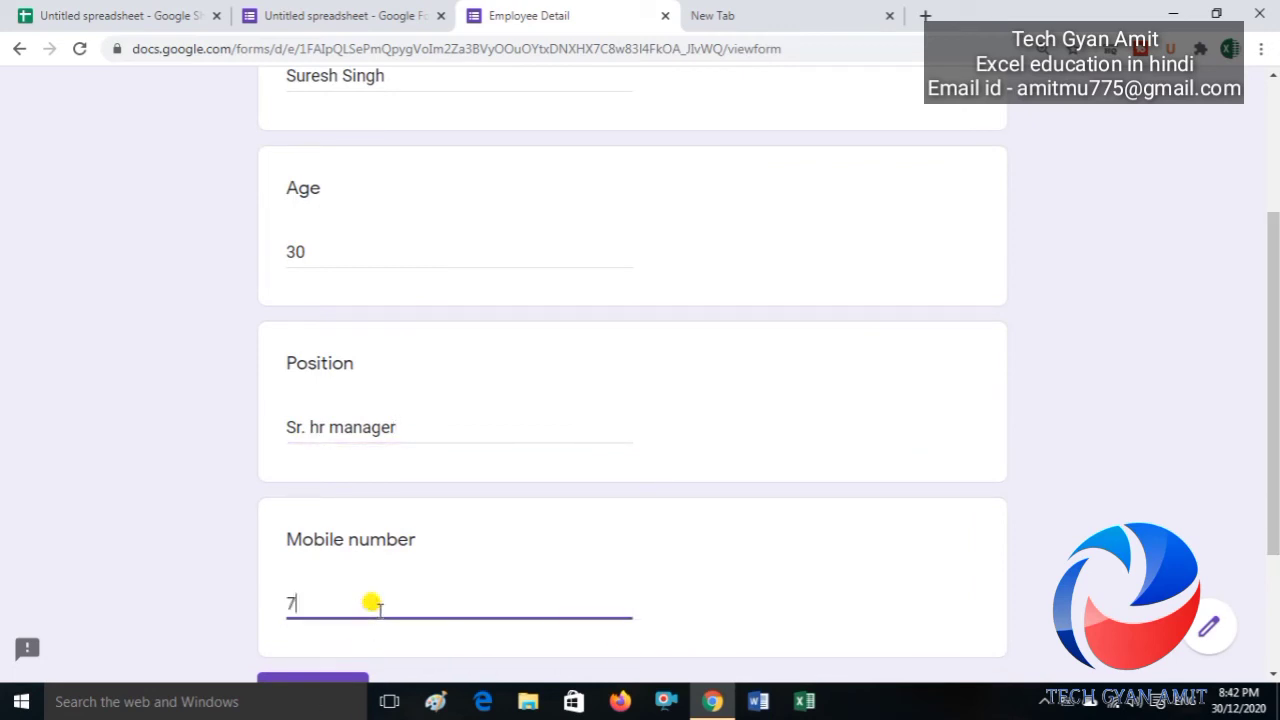
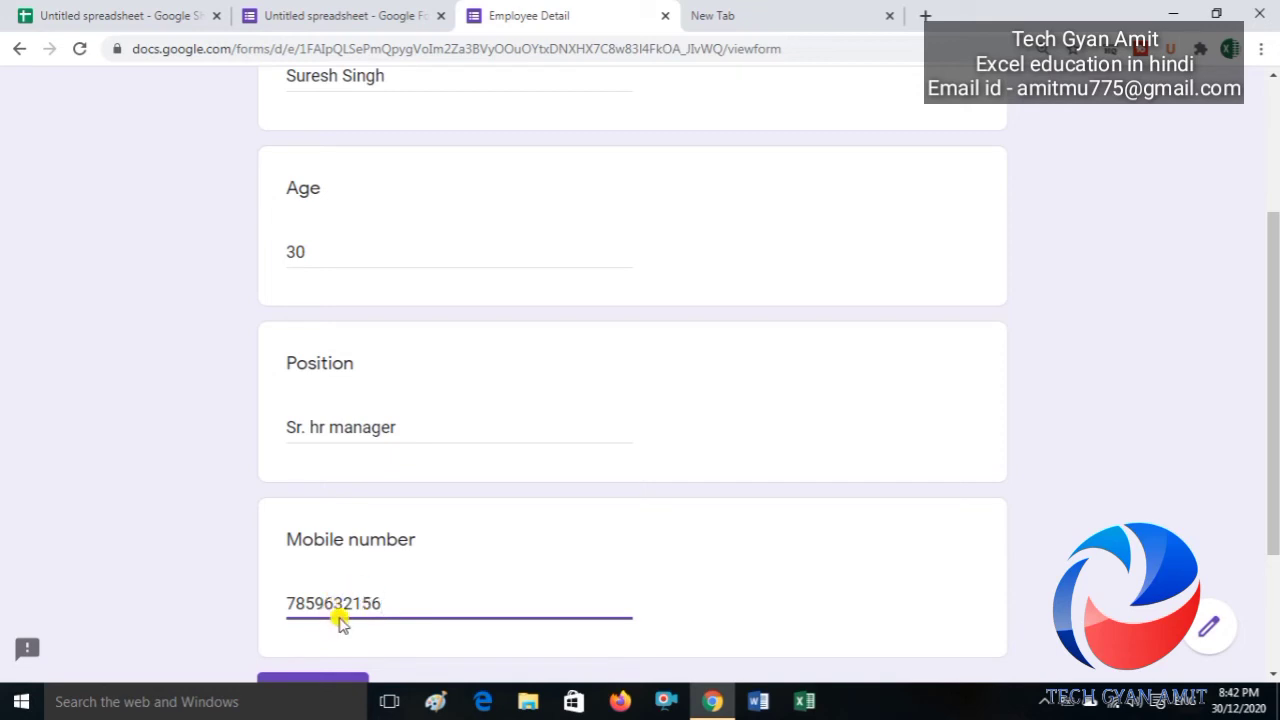
pyautogui.click(314, 683)
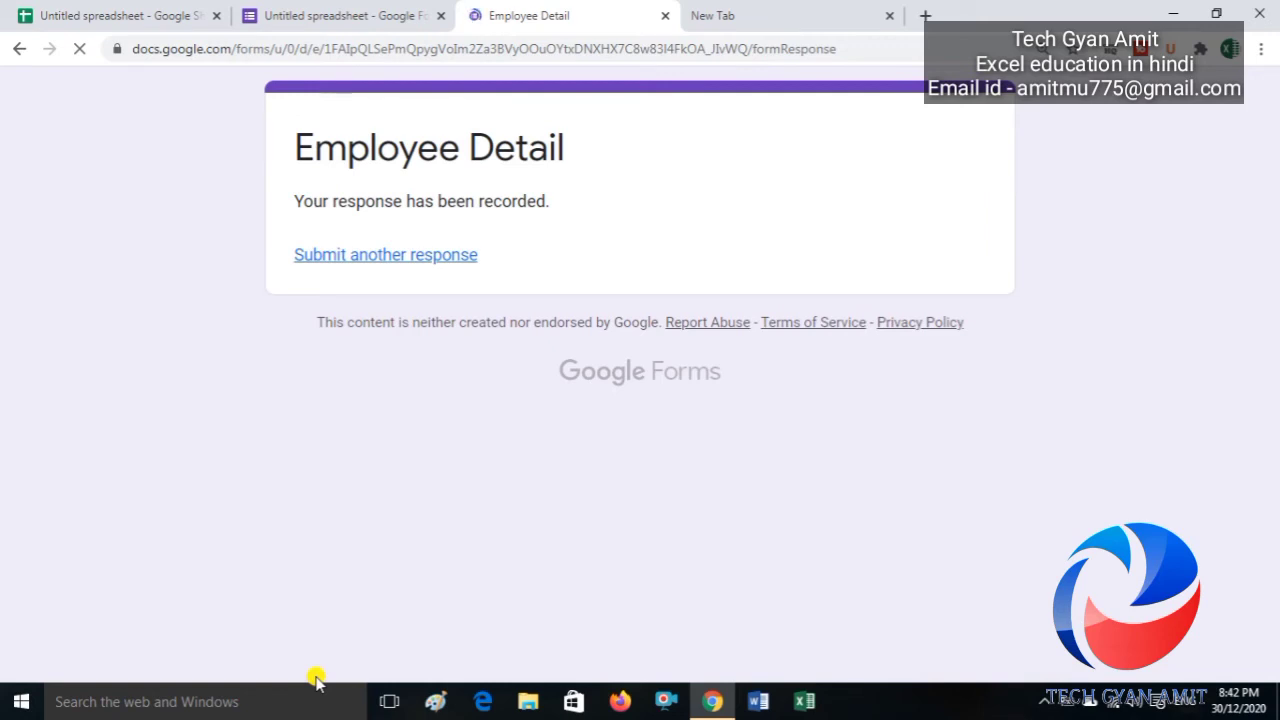
# Step: Return to Form responses 1 and find the new row 9 response timestamped 30/12/2020 20:42:19
pyautogui.click(372, 10)
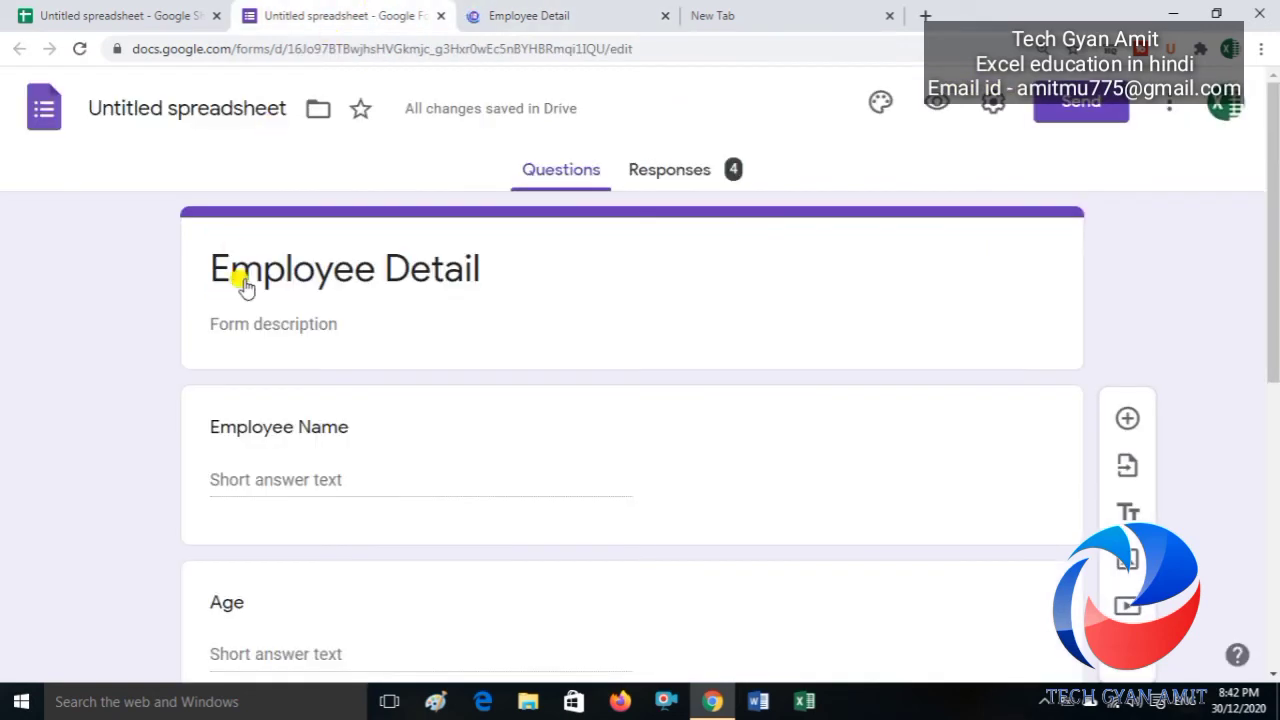
pyautogui.click(115, 12)
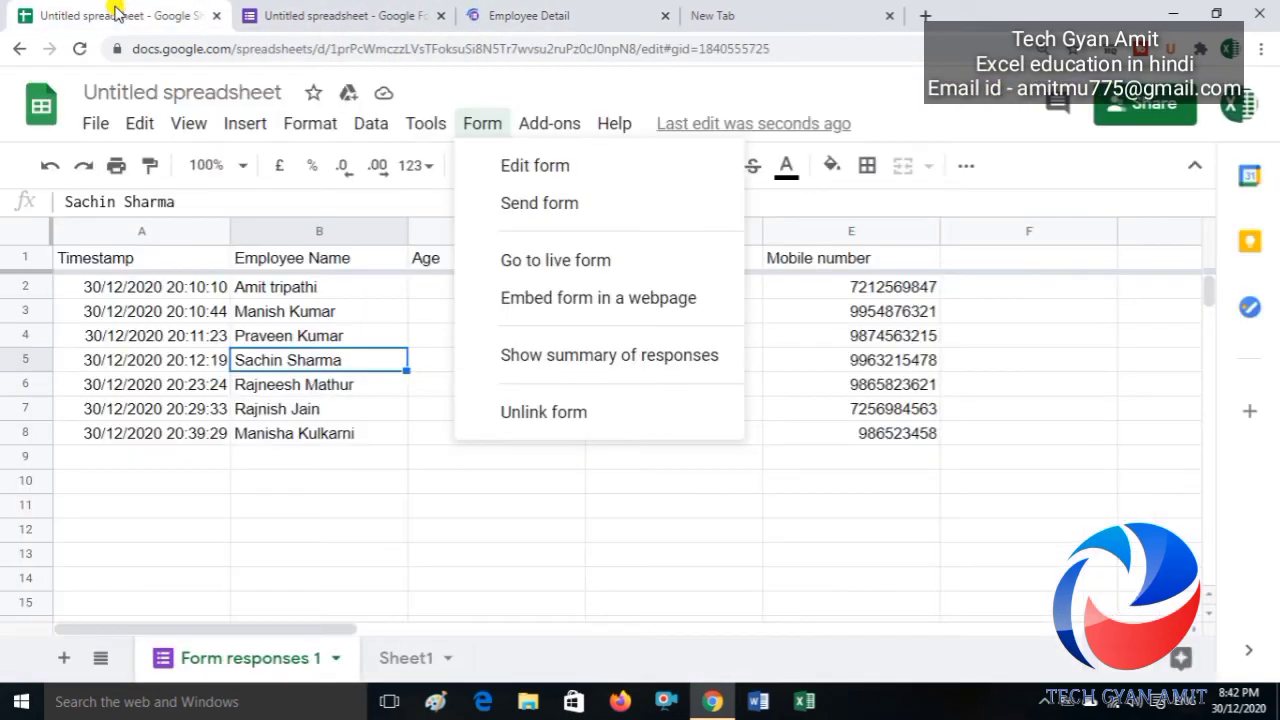
pyautogui.click(220, 440)
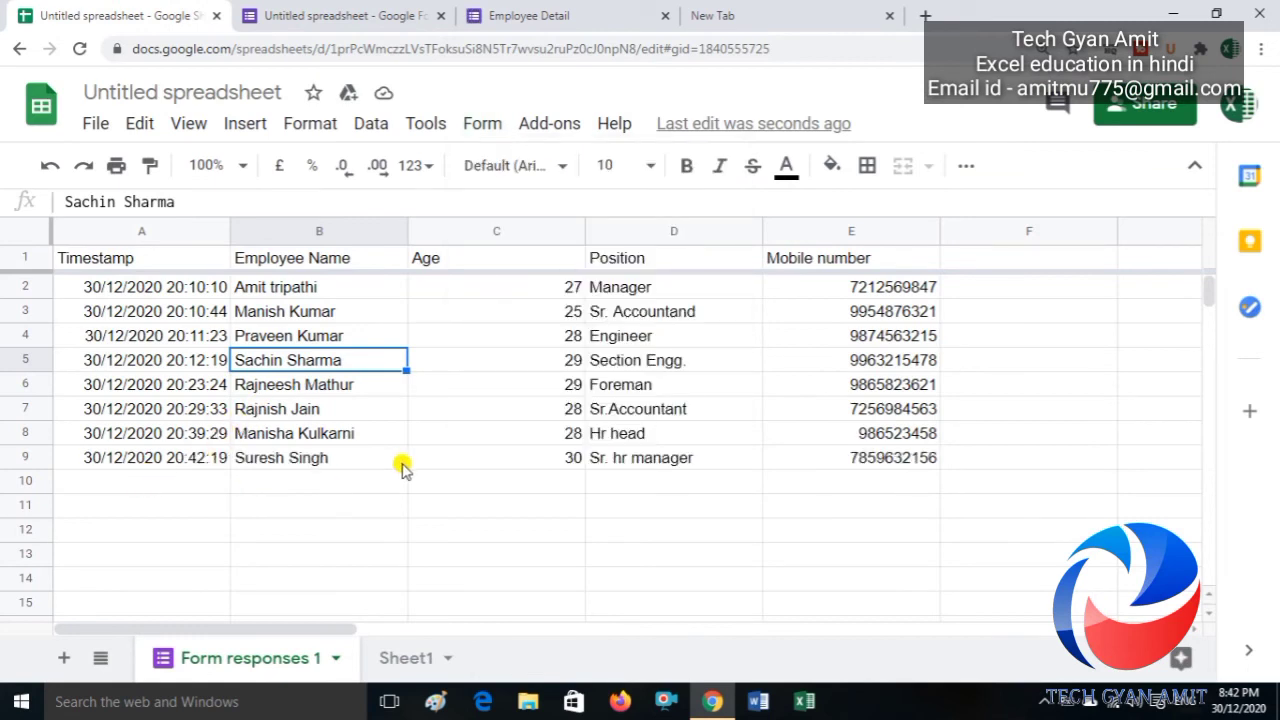
pyautogui.click(992, 455)
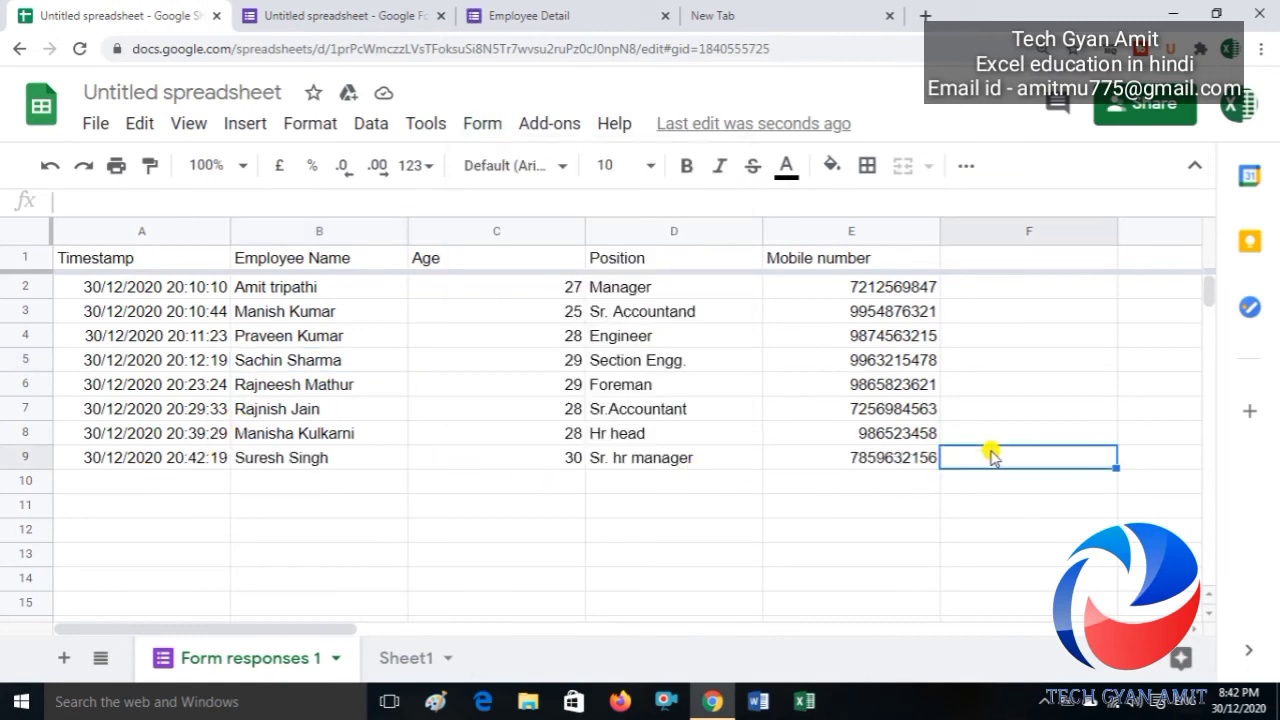
pyautogui.press('Right')
pyautogui.press('Right')
pyautogui.press('Right')
pyautogui.press('Right')
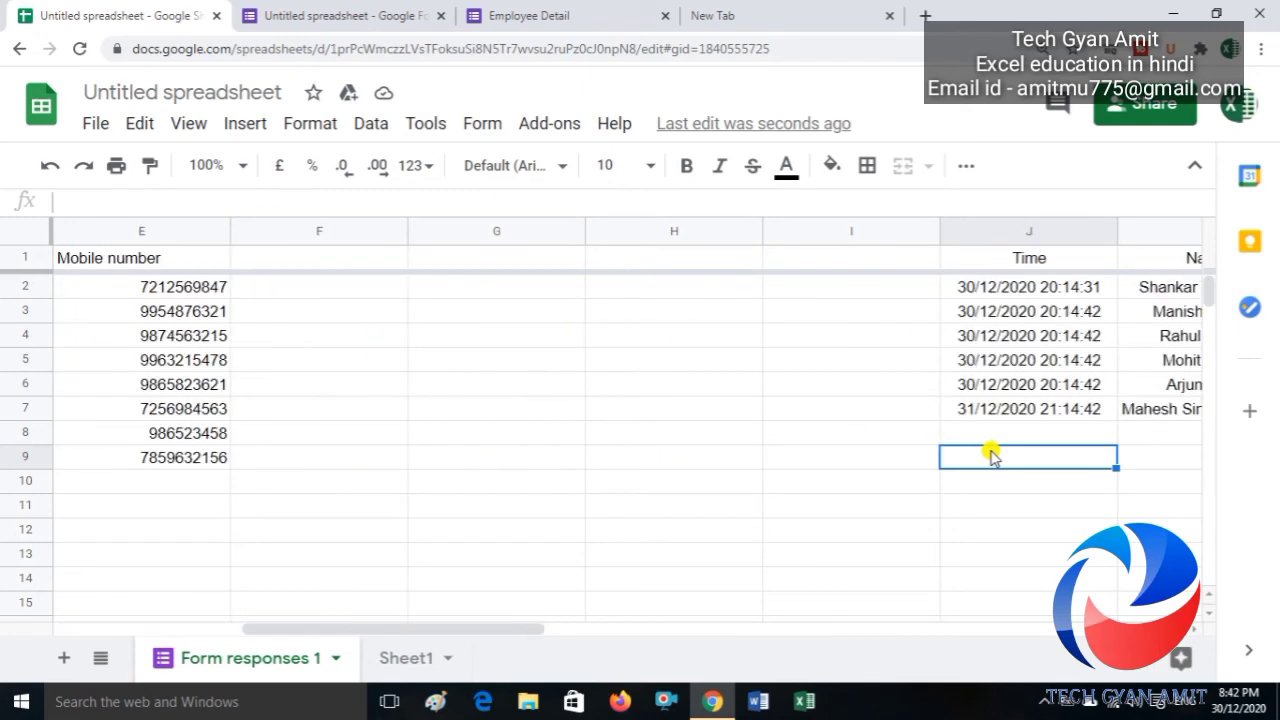
# Step: Correct the J7 Time entry from 31/12/2020 21:14:42 to 30/12/2020 21:14:42
pyautogui.press('Up')
pyautogui.press('Up')
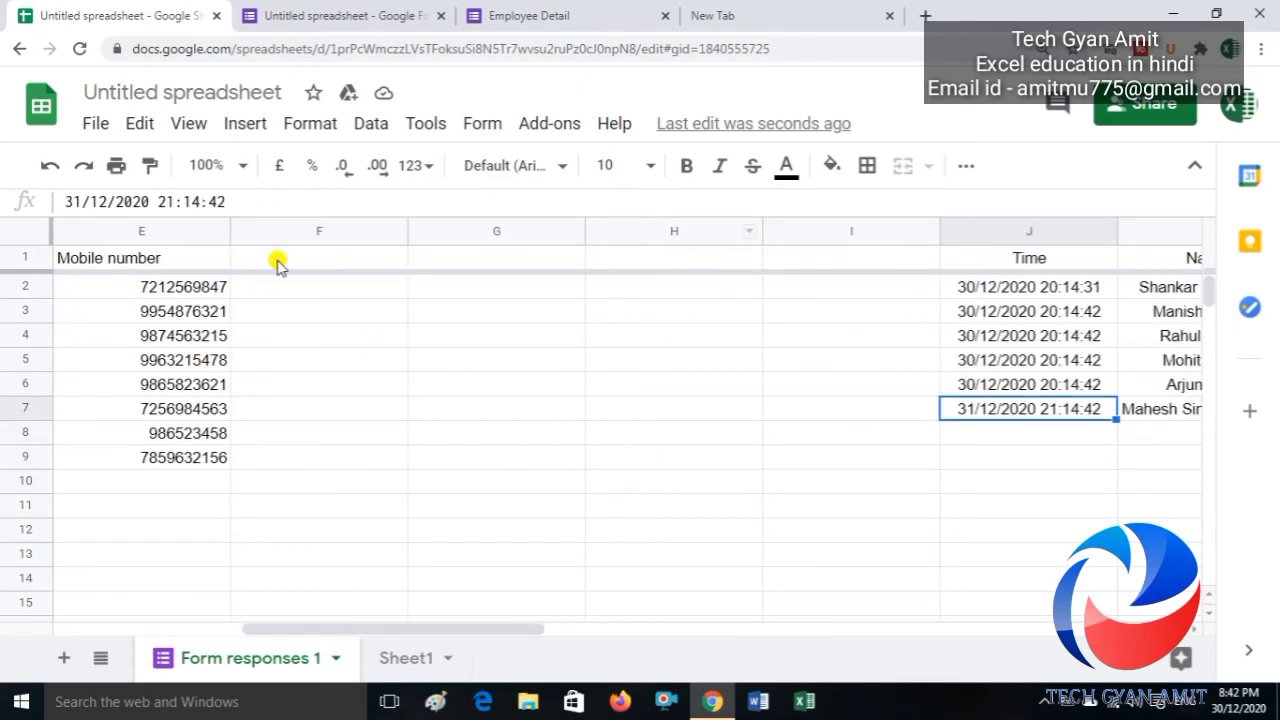
pyautogui.click(80, 200)
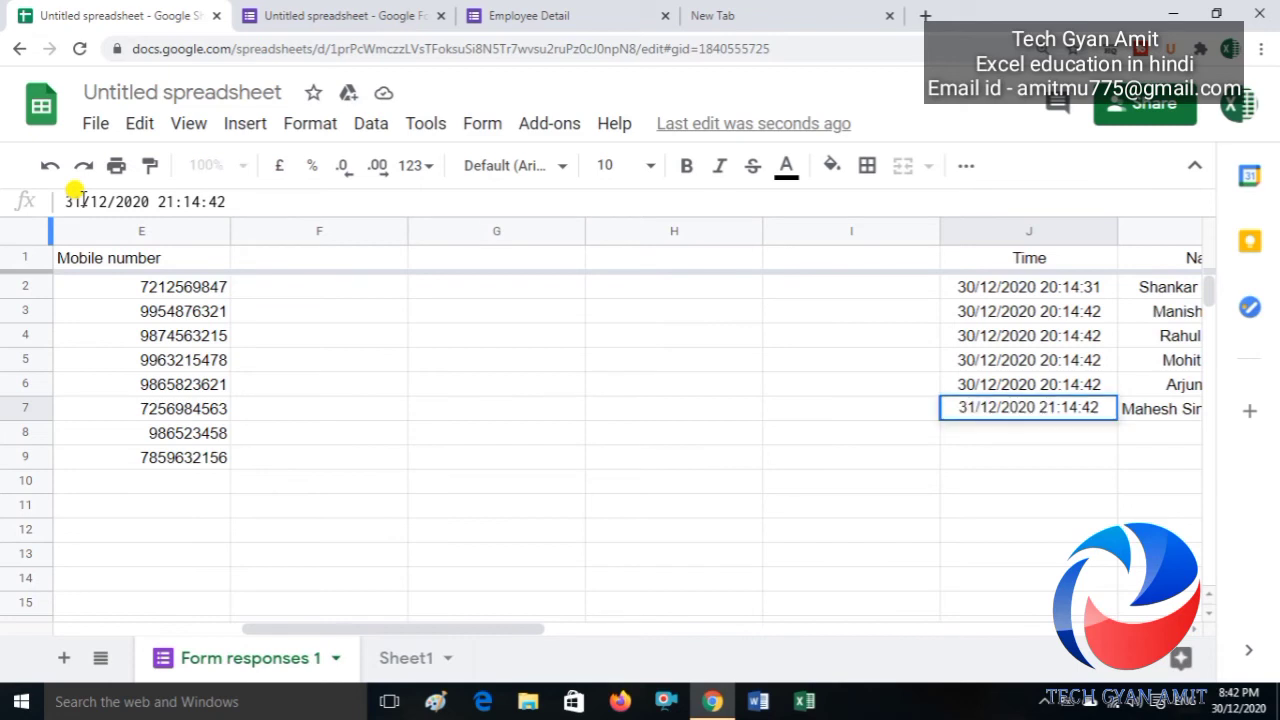
pyautogui.press('BackSpace')
pyautogui.write('0')
pyautogui.press('Return')
pyautogui.press('Left')
pyautogui.press('Left')
pyautogui.press('Left')
pyautogui.press('Left')
pyautogui.press('Left')
pyautogui.press('Left')
pyautogui.press('Left')
pyautogui.press('Left')
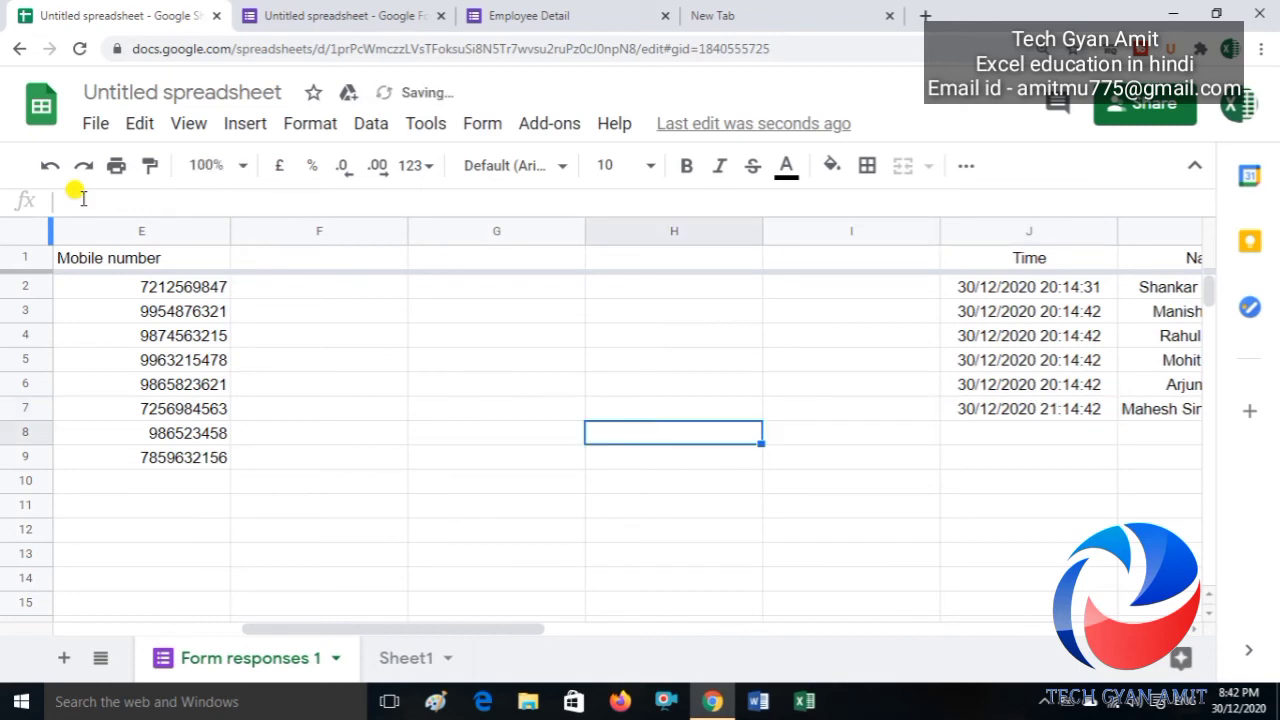
pyautogui.press('Left')
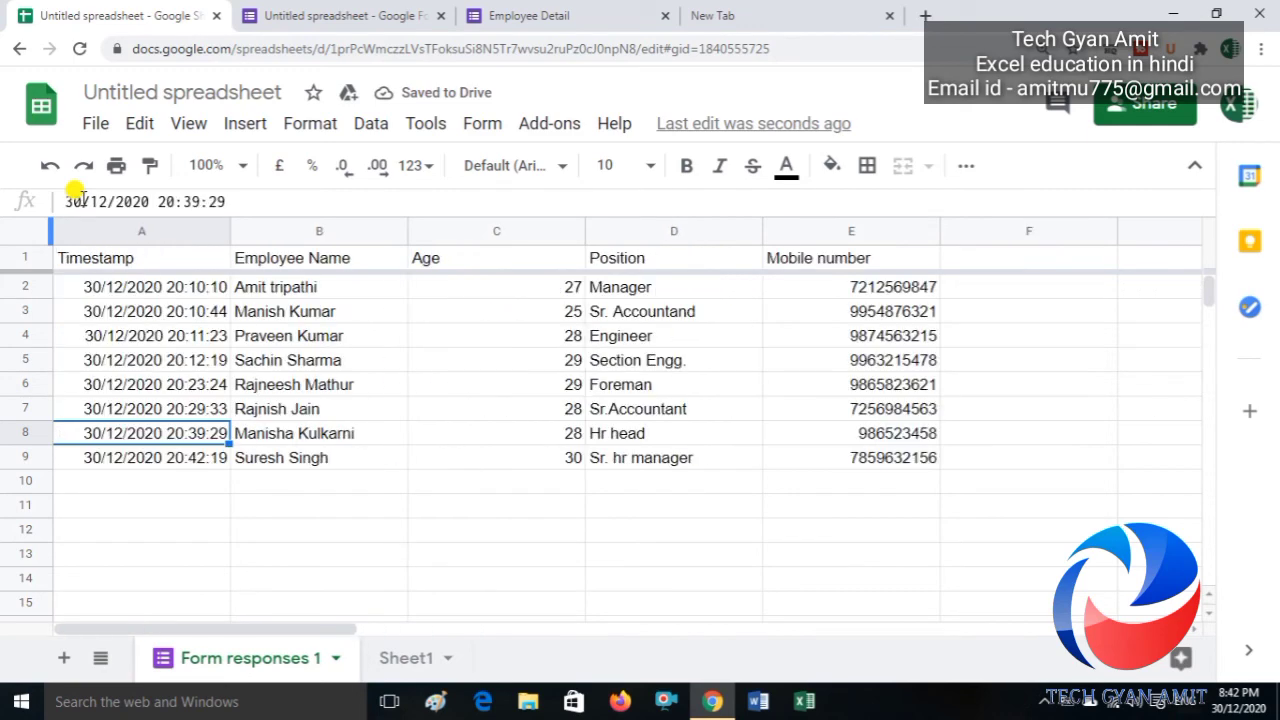
pyautogui.press('Down')
pyautogui.press('Right')
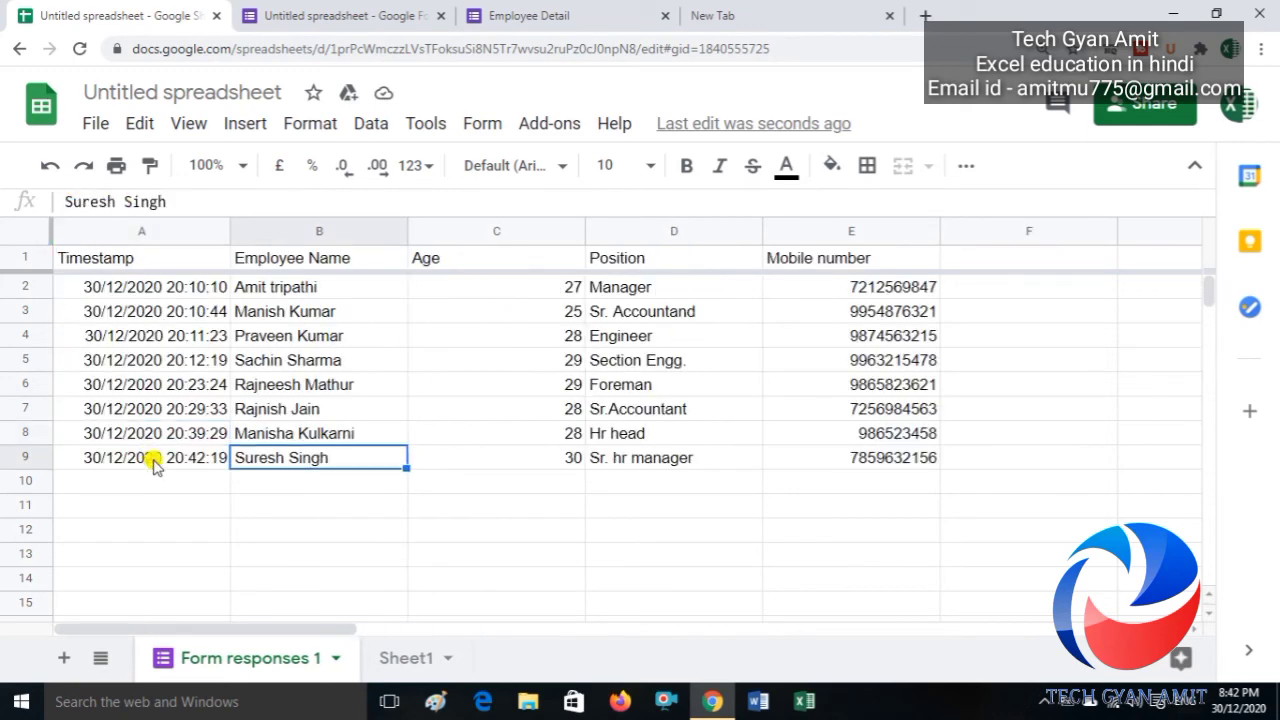
# Step: Verify on Sheet1 that the 20:42:19 Sr. hr manager row now precedes the final 21:14:42 row
pyautogui.click(400, 659)
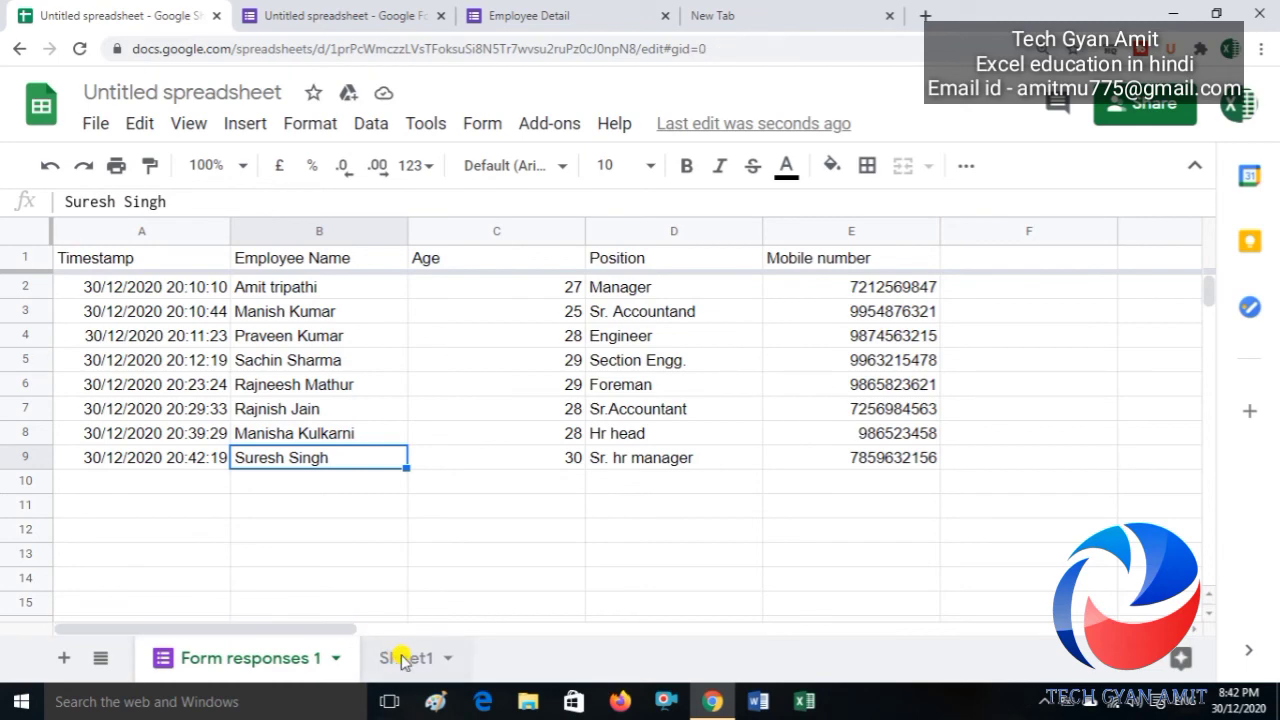
pyautogui.click(341, 553)
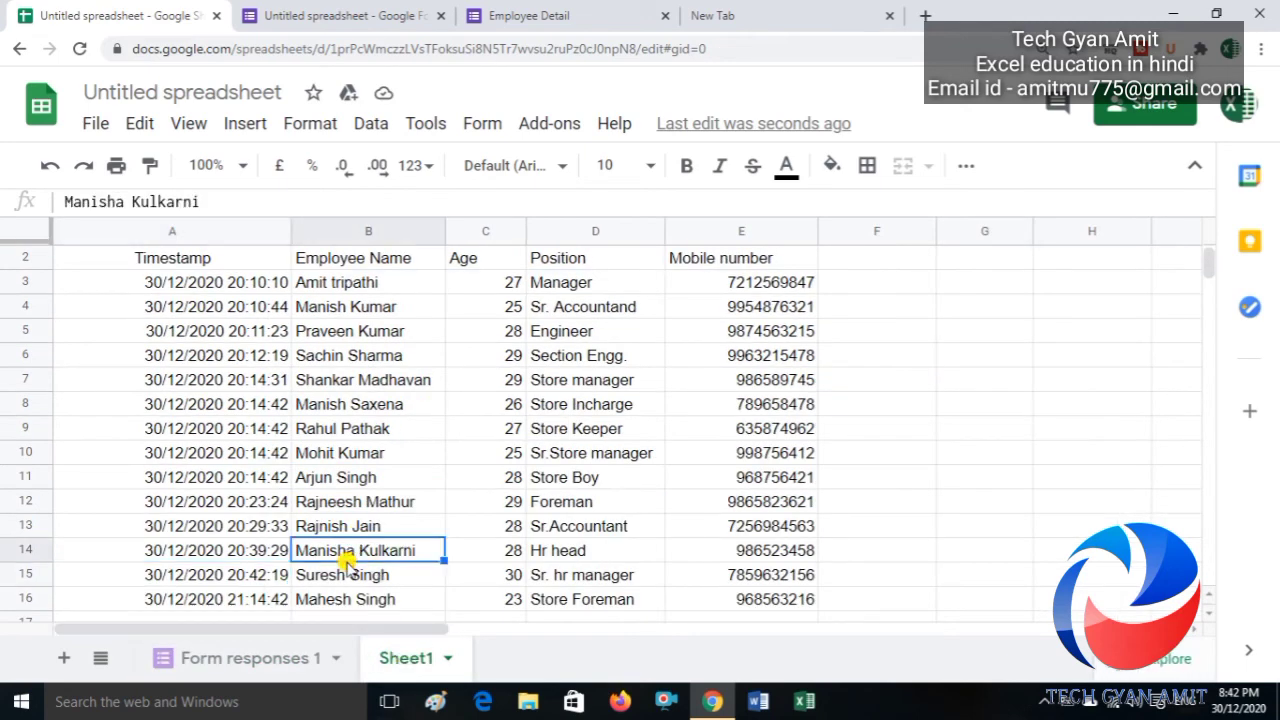
pyautogui.press('Up')
pyautogui.press('Down')
pyautogui.press('Down')
pyautogui.press('Down')
pyautogui.press('Up')
pyautogui.press('Left')
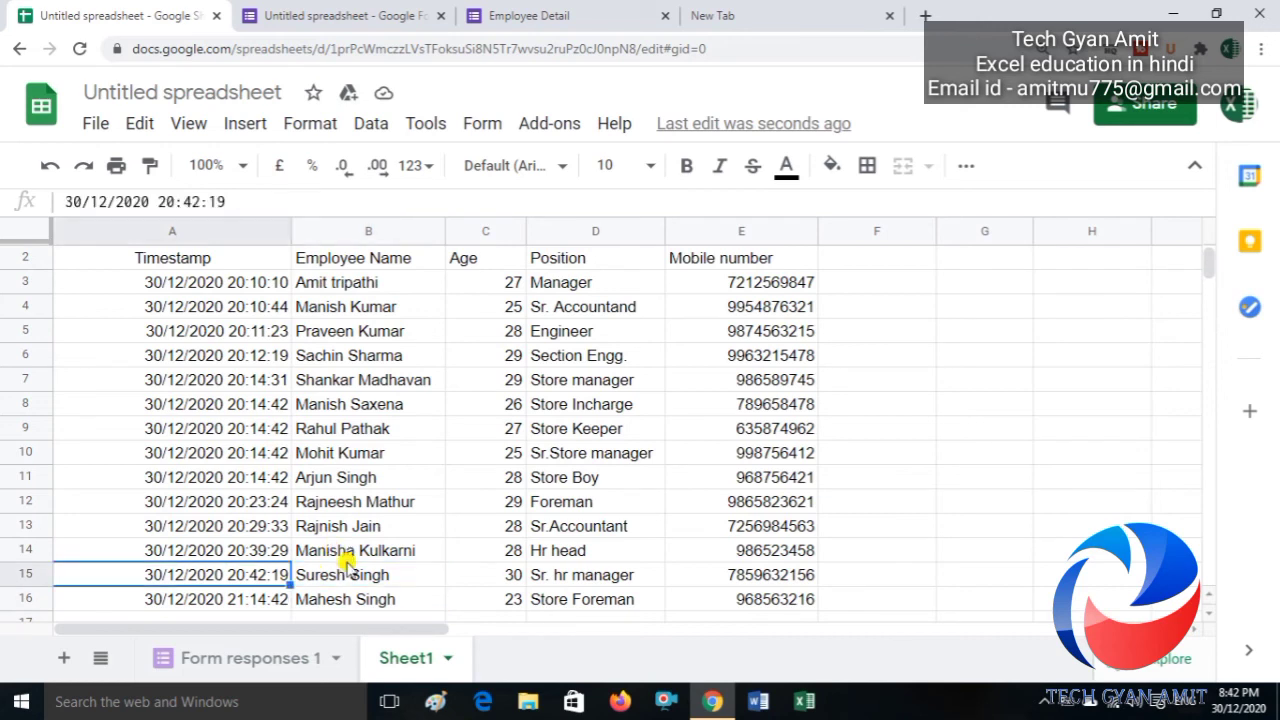
pyautogui.press('Right')
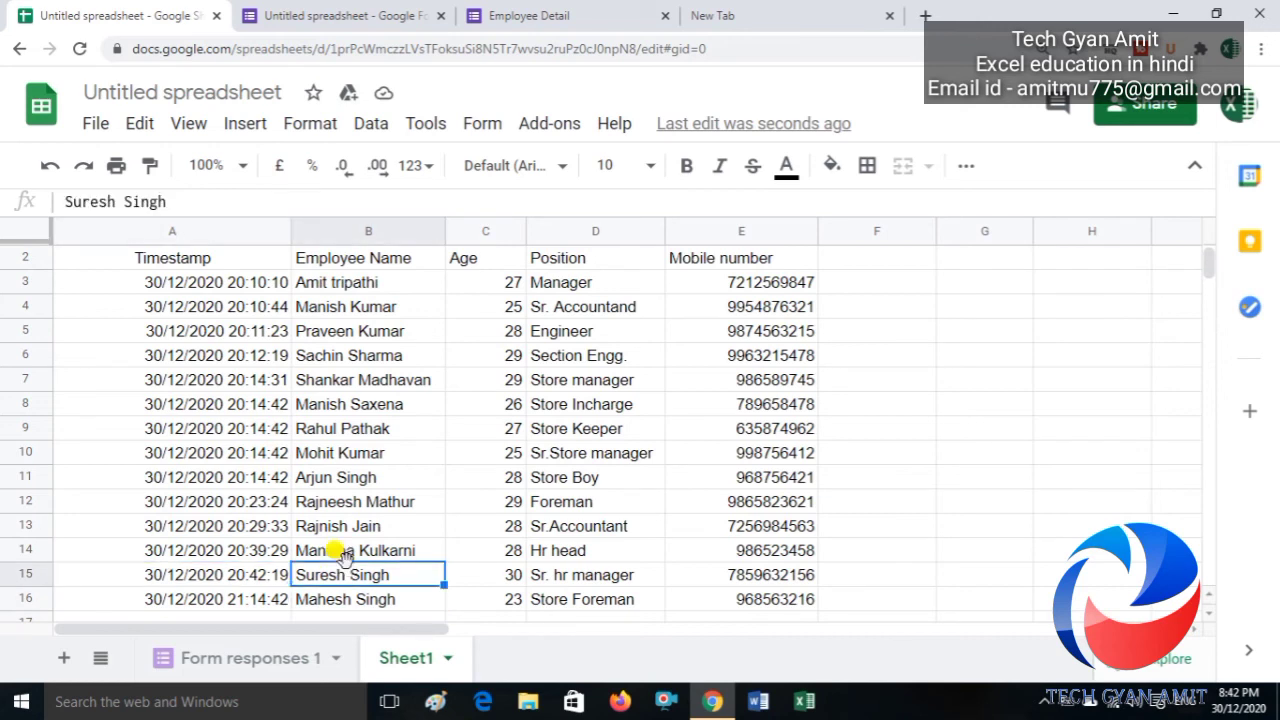
pyautogui.press('Left')
pyautogui.press('Down')
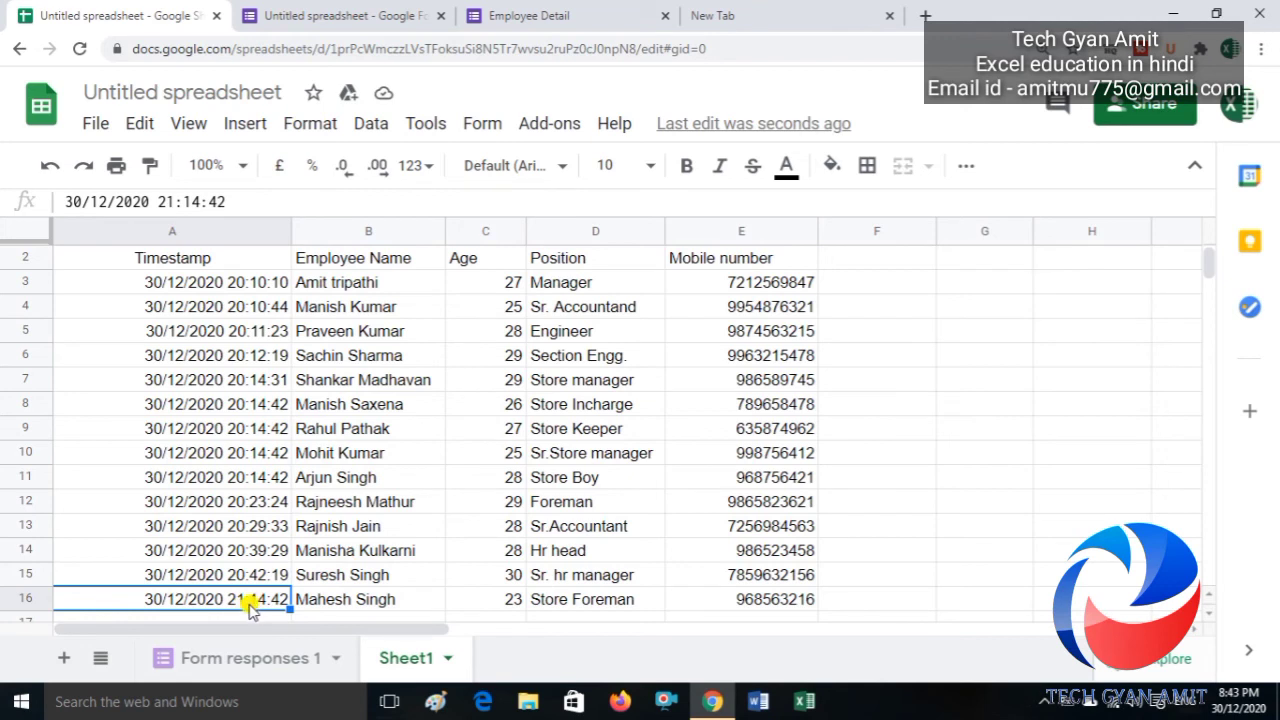
# Step: Correct the Store Foreman time in J7 to 30/12/2020 20:05:42 and recheck Sheet1's merged table
pyautogui.click(250, 660)
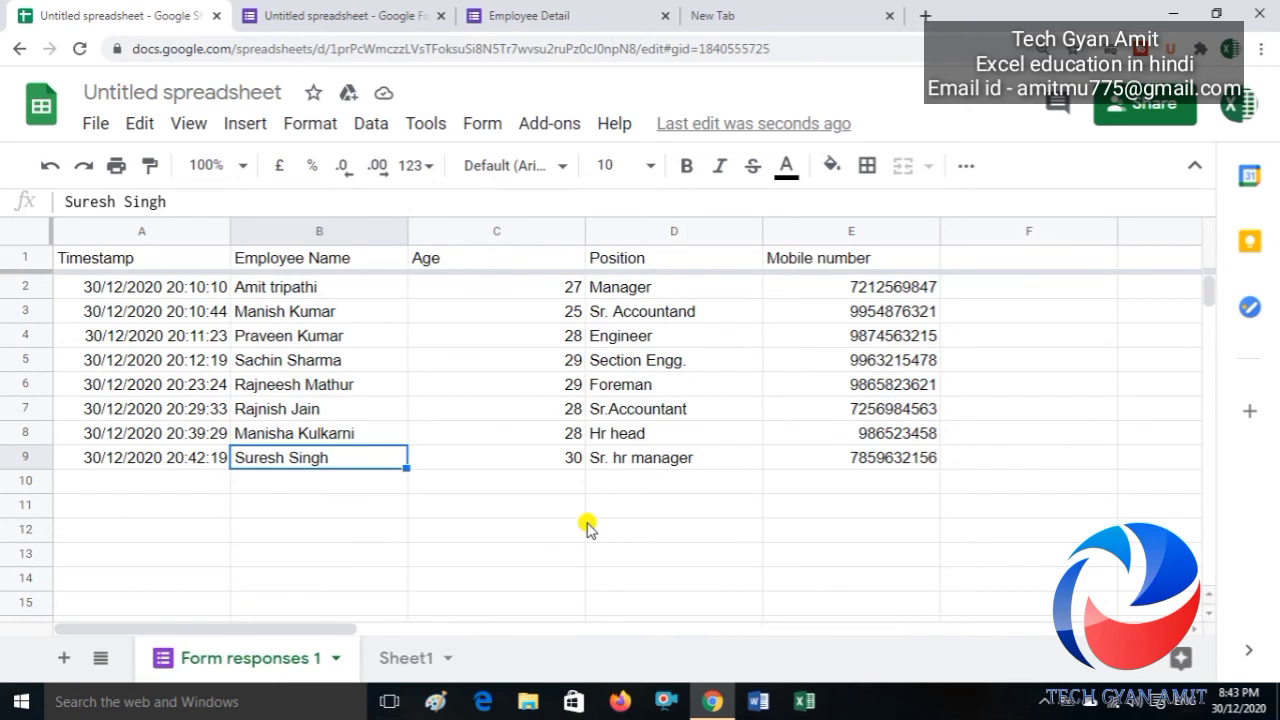
pyautogui.press('Right')
pyautogui.press('Right')
pyautogui.press('Right')
pyautogui.press('Right')
pyautogui.press('Right')
pyautogui.press('Right')
pyautogui.press('Right')
pyautogui.press('Right')
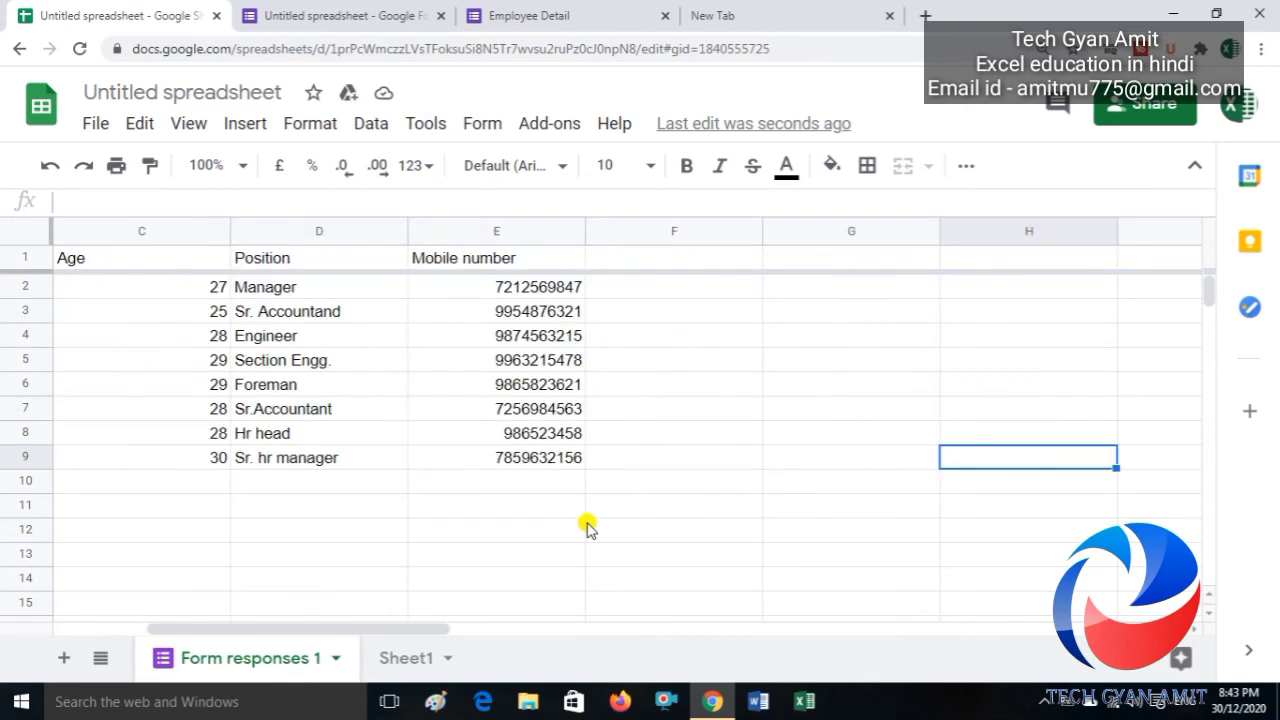
pyautogui.press('Up')
pyautogui.press('Up')
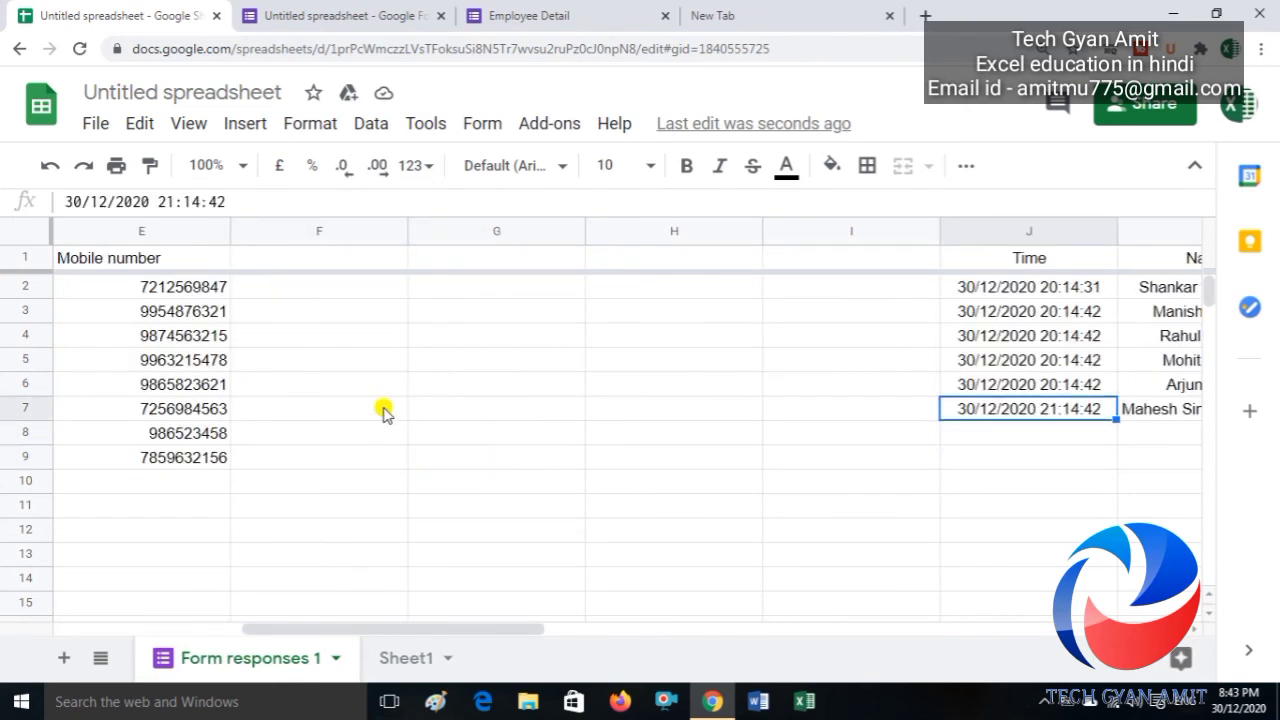
pyautogui.click(170, 202)
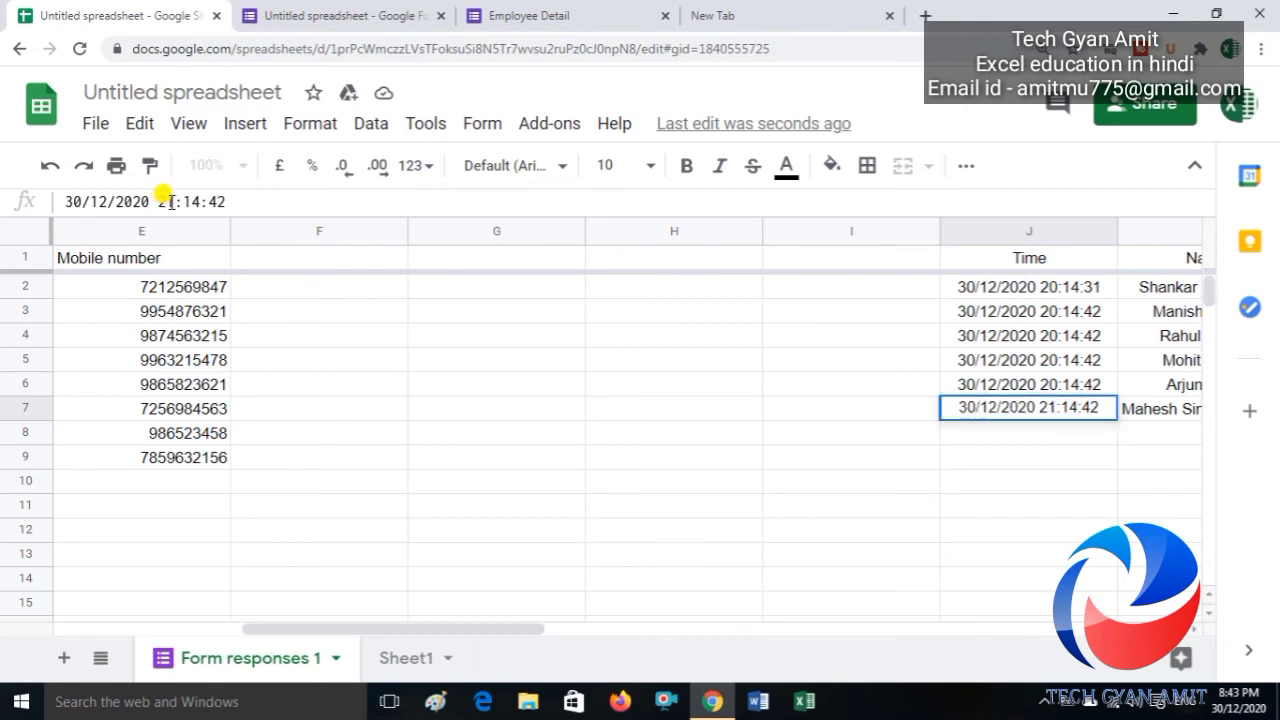
pyautogui.press('BackSpace')
pyautogui.write('0')
pyautogui.moveTo(199, 202); pyautogui.dragTo(182, 200)
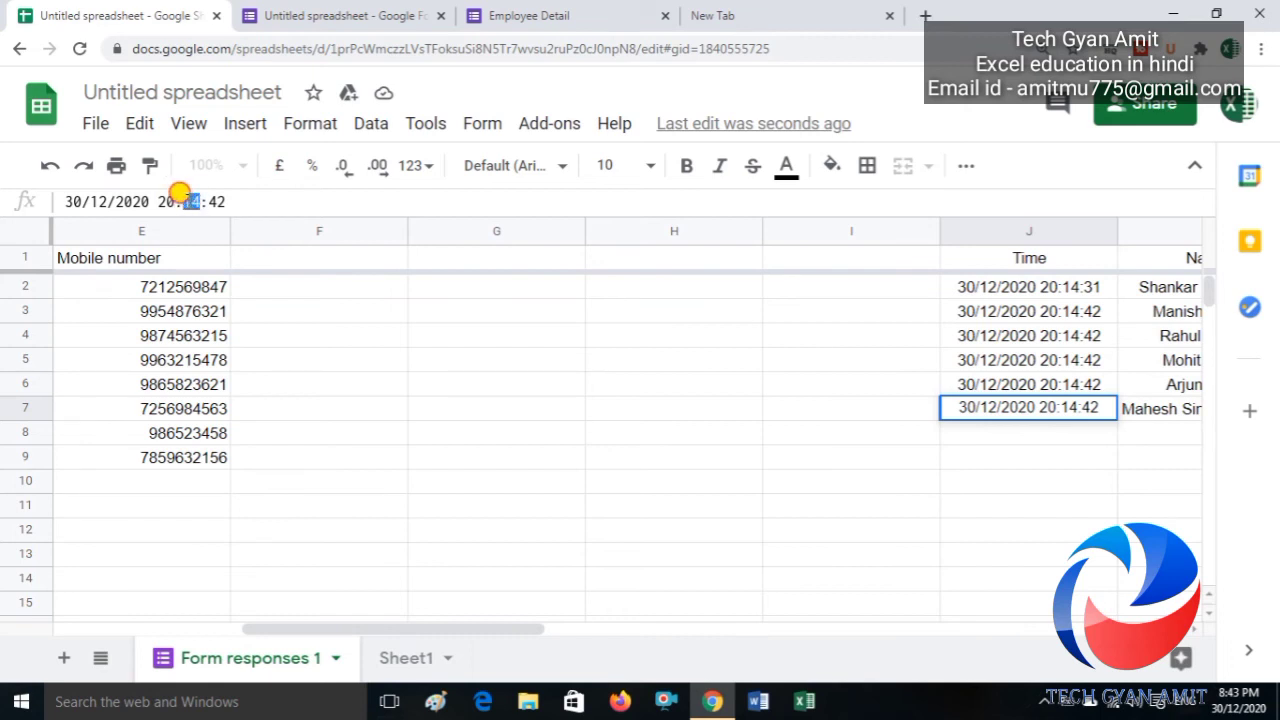
pyautogui.write('05')
pyautogui.press('Return')
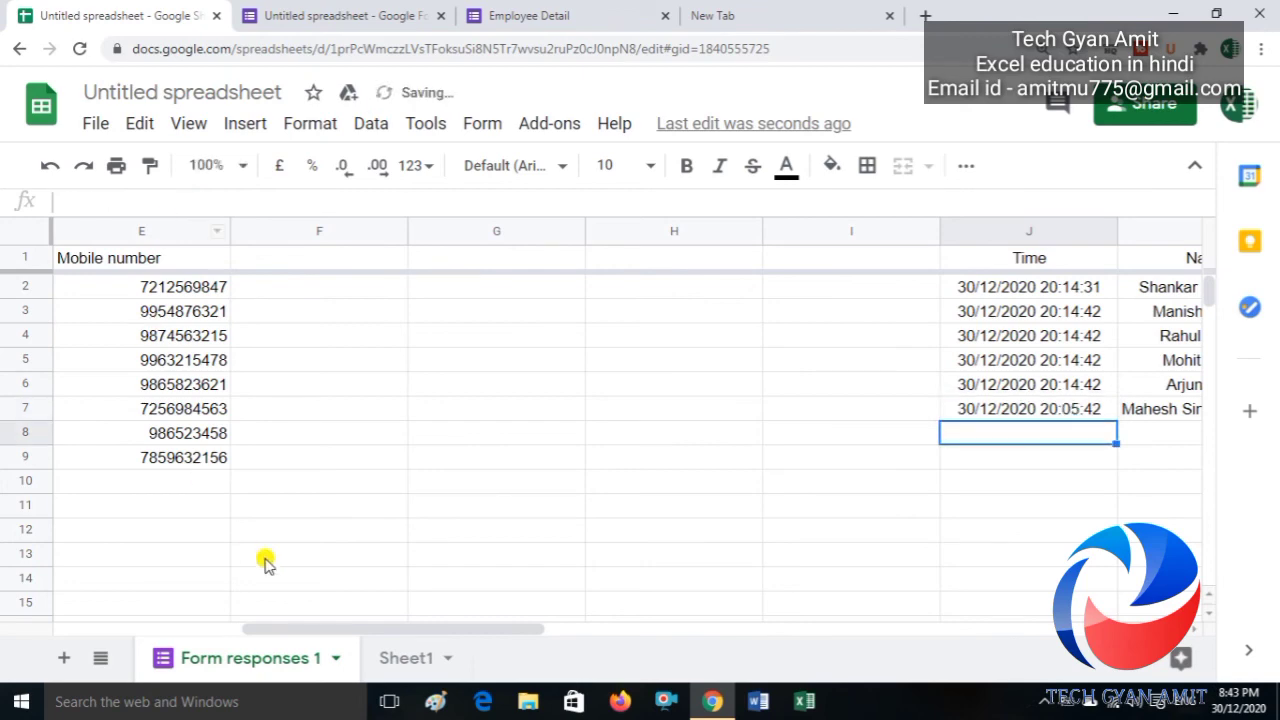
pyautogui.click(388, 660)
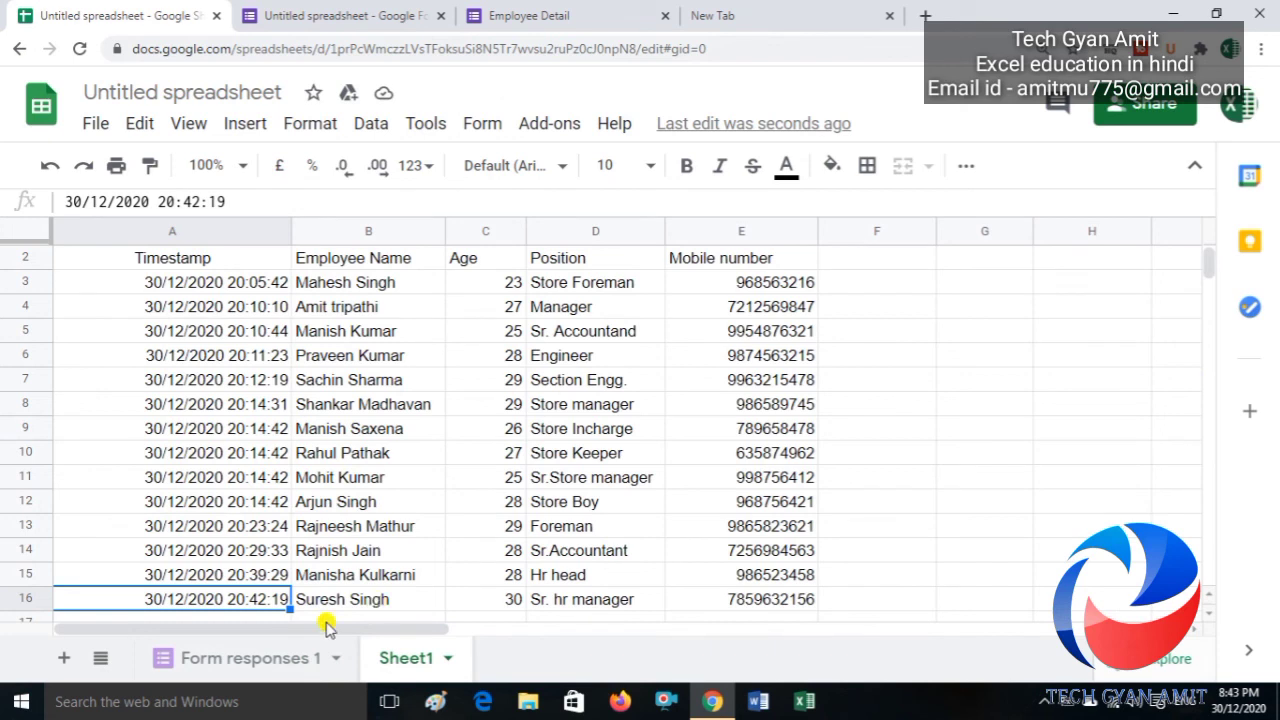
# Step: Copy the 30/12/2020 20:05:42 timestamp from J7 down into J8 on Form responses 1
pyautogui.click(255, 660)
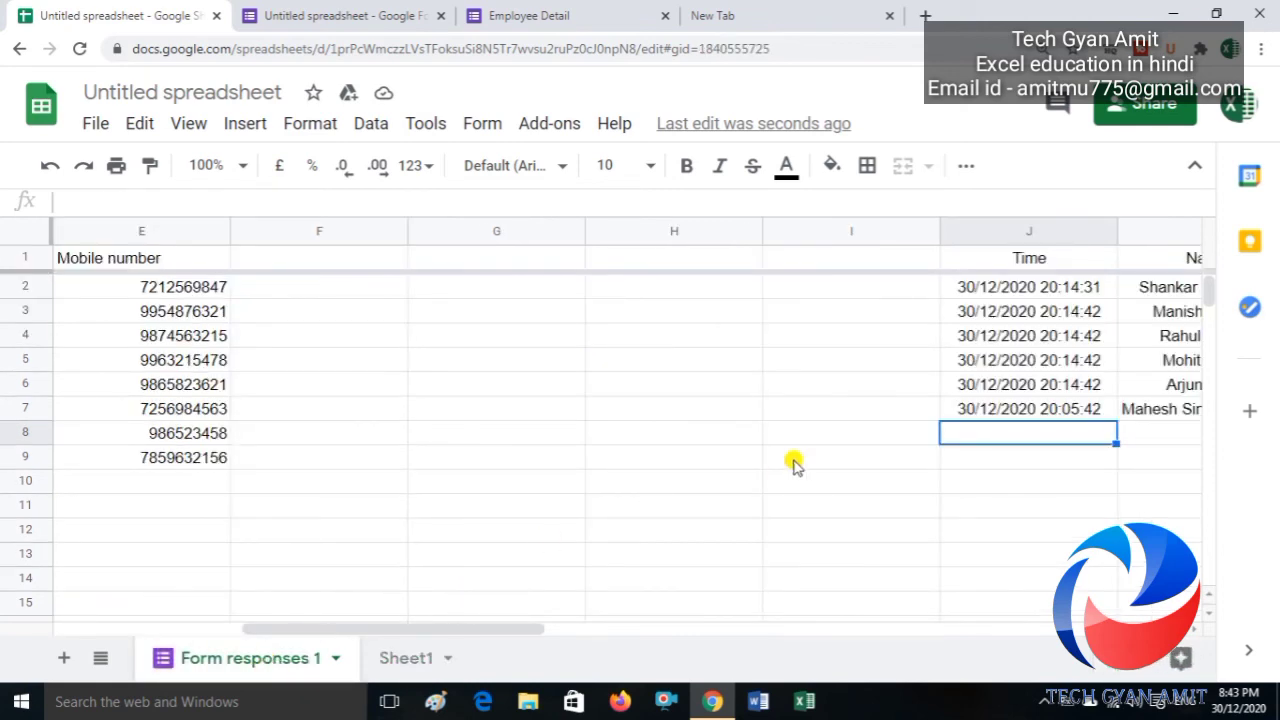
pyautogui.click(1034, 416)
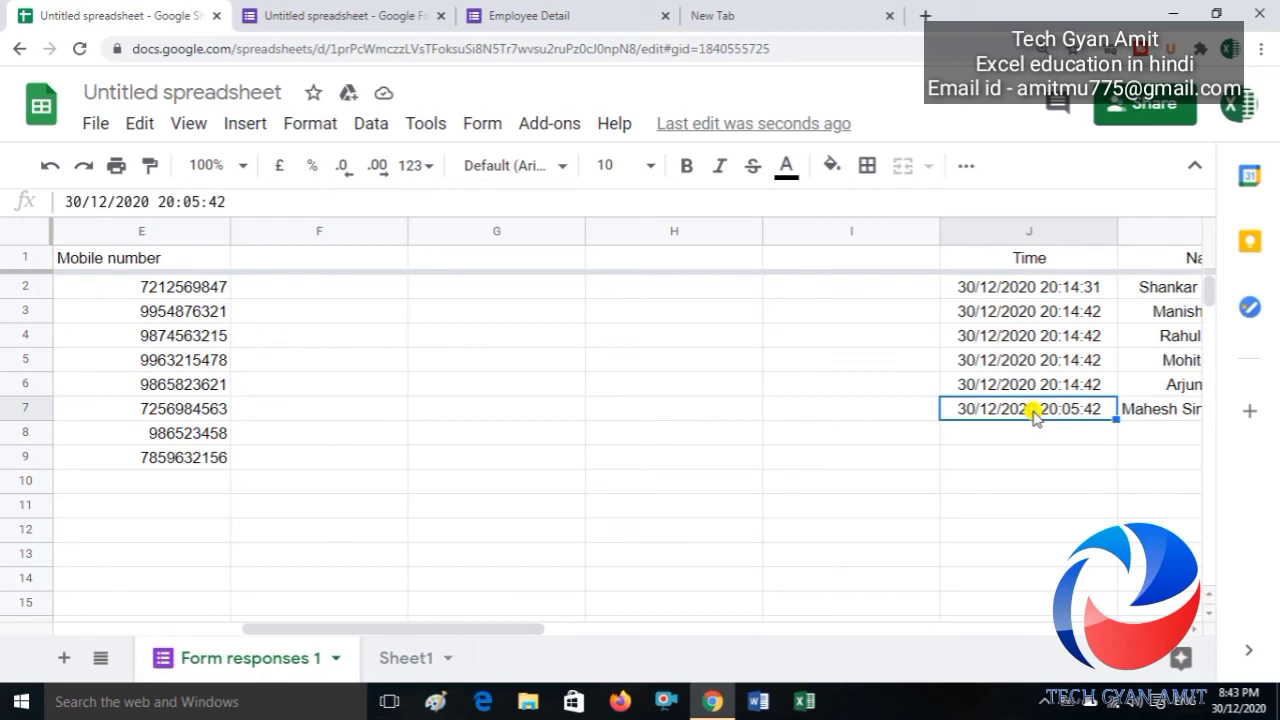
pyautogui.moveTo(1034, 416); pyautogui.dragTo(1034, 432)
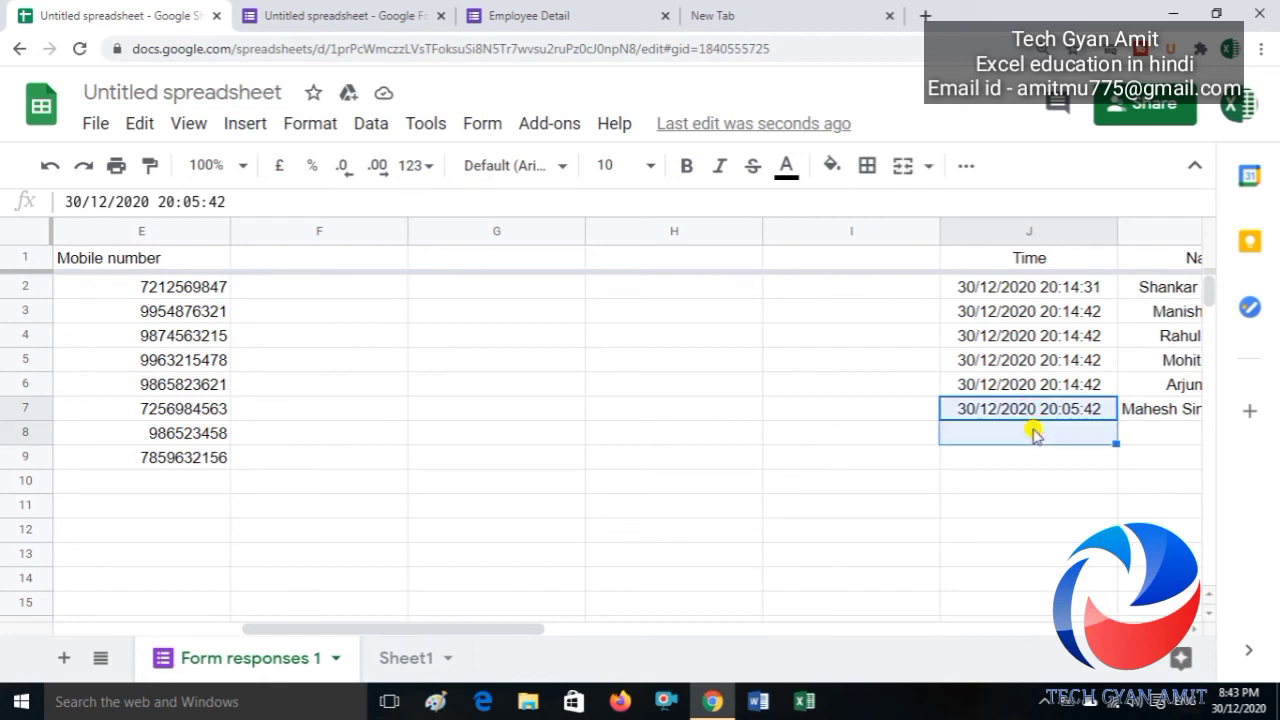
pyautogui.hotkey('ctrl', 'd')
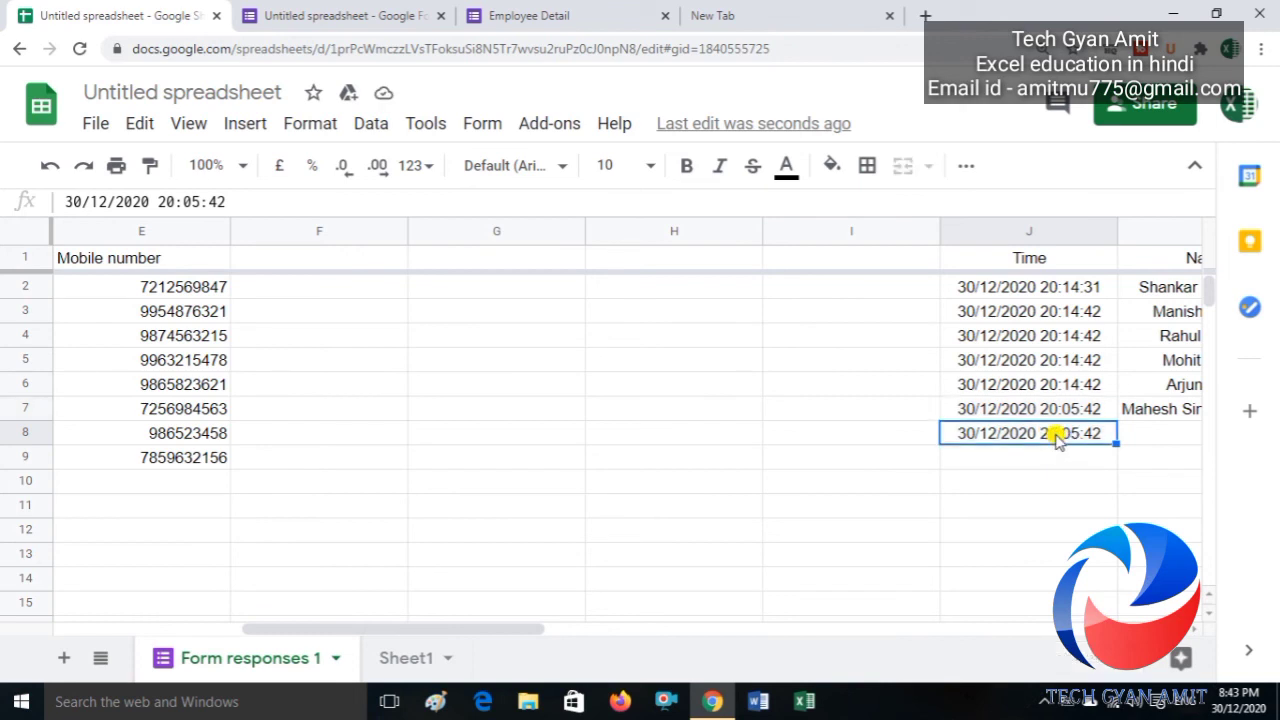
# Step: Change the minutes in J8's copied timestamp from 05 to 45, giving 30/12/2020 20:45:42
pyautogui.click(1062, 438)
pyautogui.doubleClick(1078, 436)
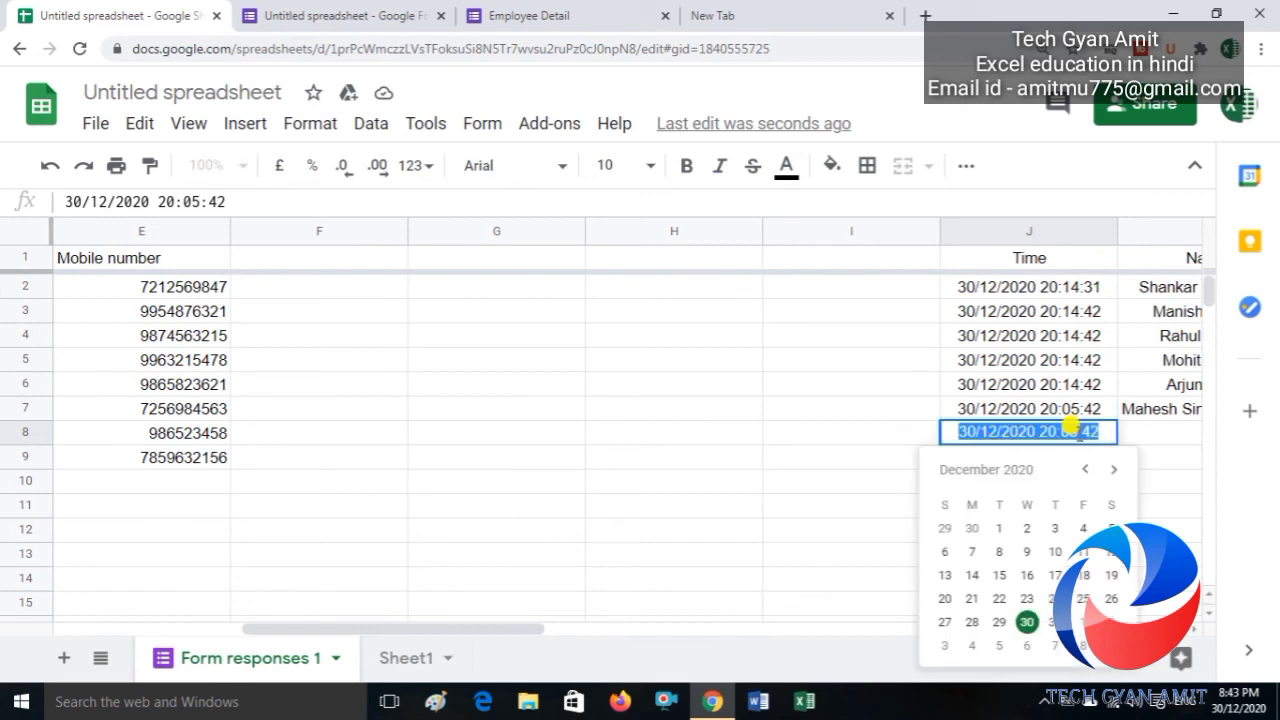
pyautogui.click(788, 578)
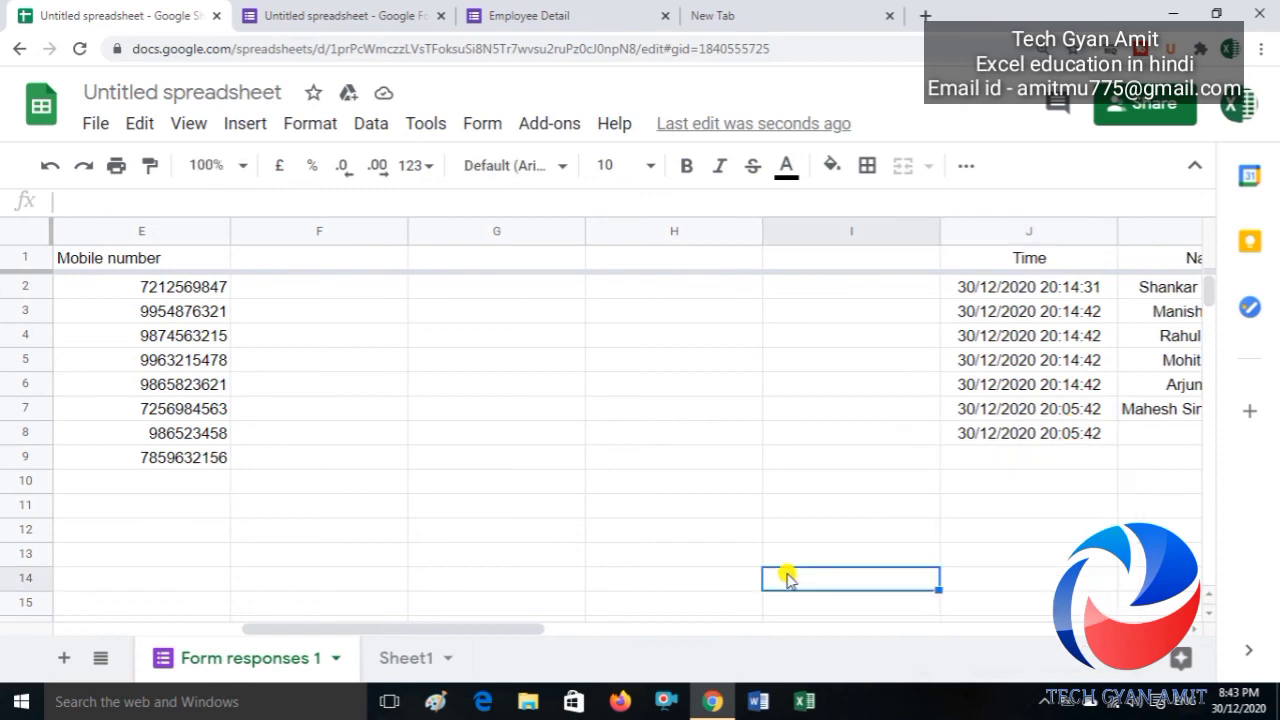
pyautogui.press('Left')
pyautogui.press('Left')
pyautogui.press('Left')
pyautogui.press('Left')
pyautogui.press('Left')
pyautogui.press('Left')
pyautogui.press('Left')
pyautogui.press('Left')
pyautogui.press('Right')
pyautogui.press('Right')
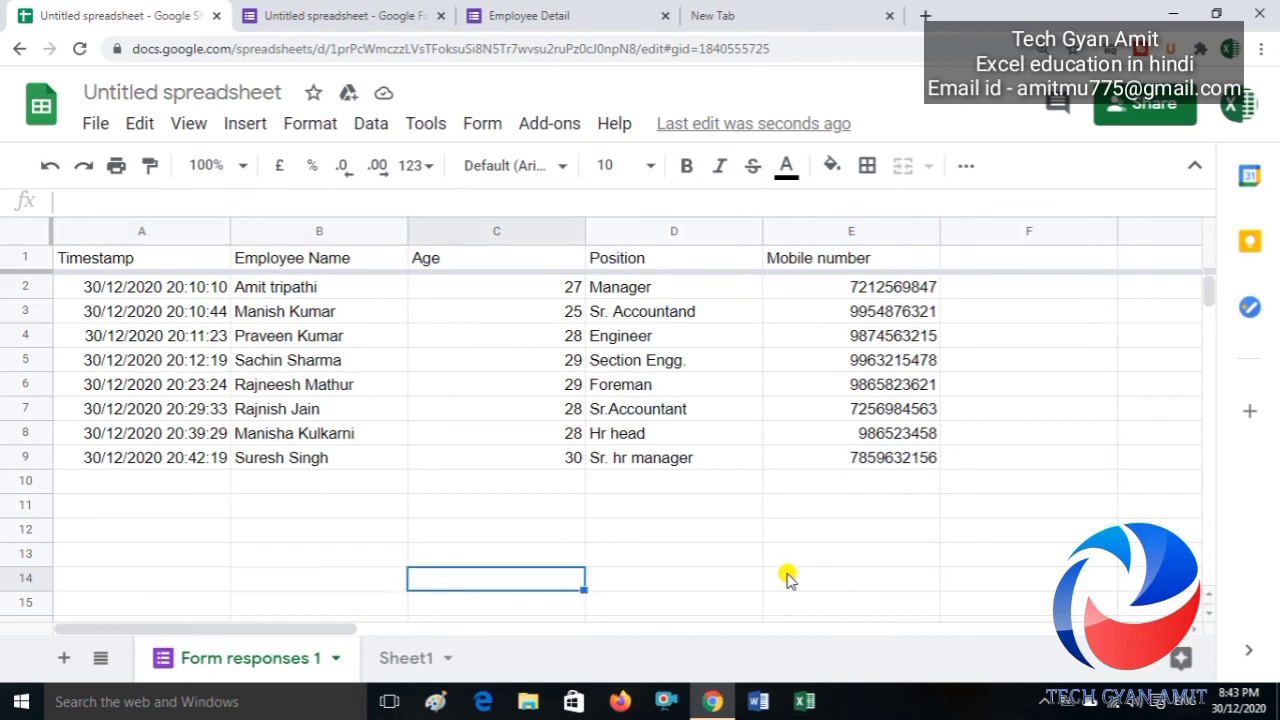
pyautogui.press('Right')
pyautogui.press('Right')
pyautogui.press('Right')
pyautogui.press('Right')
pyautogui.press('Right')
pyautogui.press('Right')
pyautogui.press('Right')
pyautogui.press('Right')
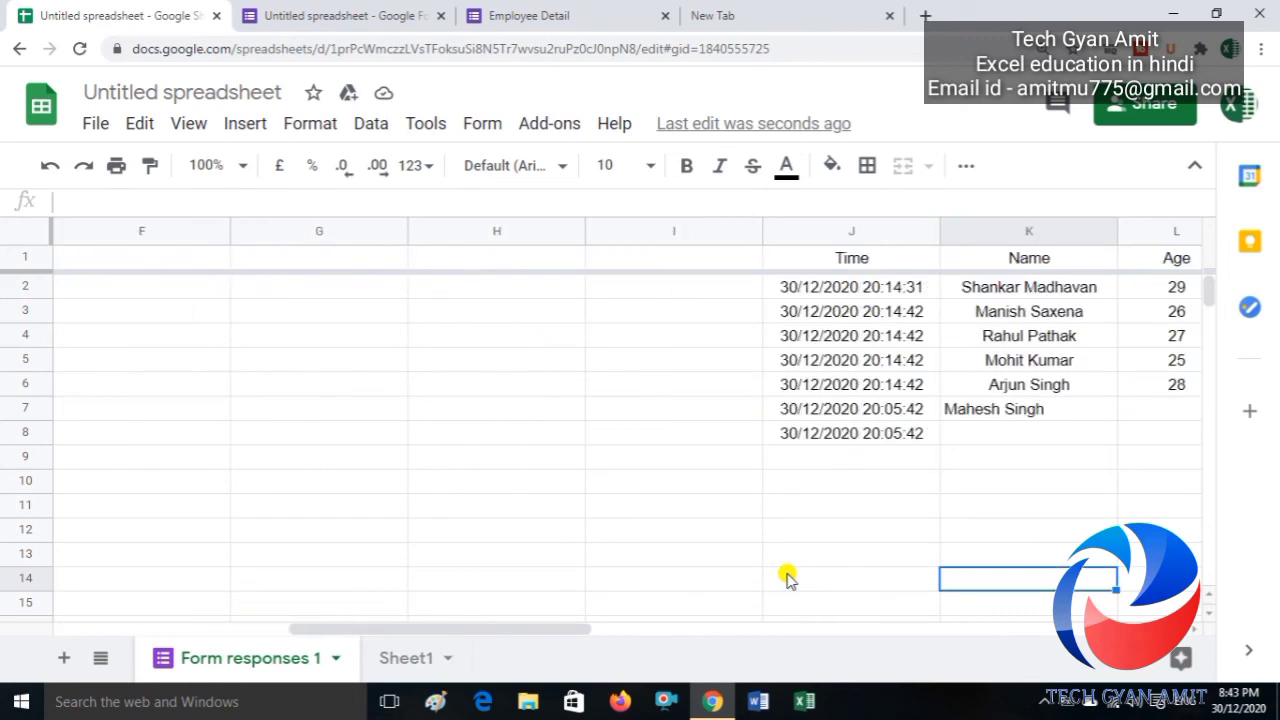
pyautogui.press('Up')
pyautogui.press('Up')
pyautogui.press('Up')
pyautogui.press('Up')
pyautogui.press('Up')
pyautogui.press('Up')
pyautogui.press('Left')
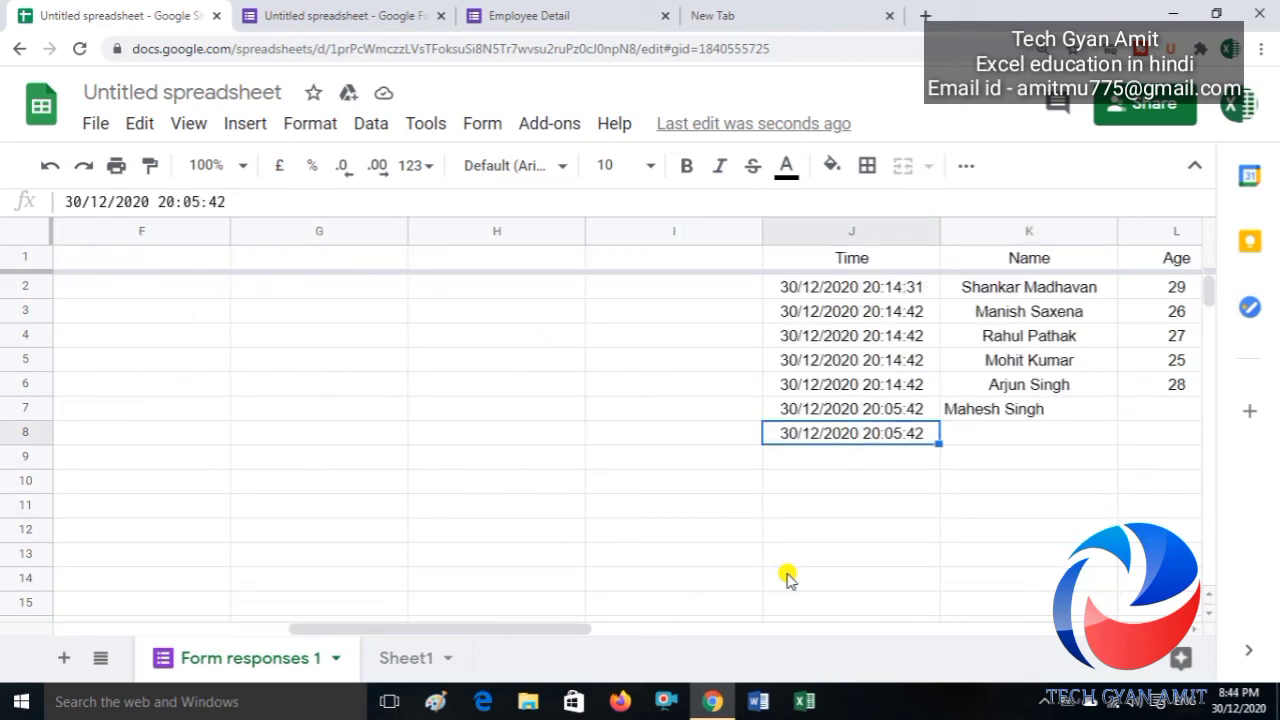
pyautogui.click(202, 201)
pyautogui.press('BackSpace')
pyautogui.press('BackSpace')
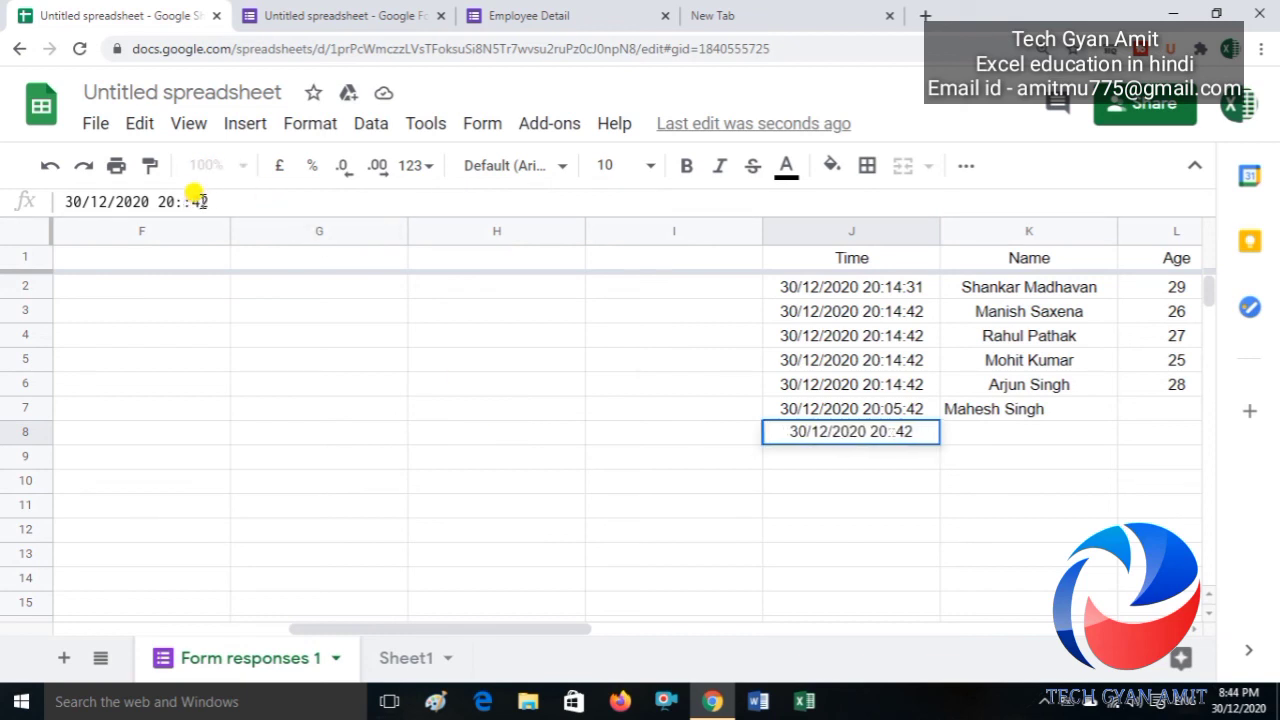
pyautogui.write('45')
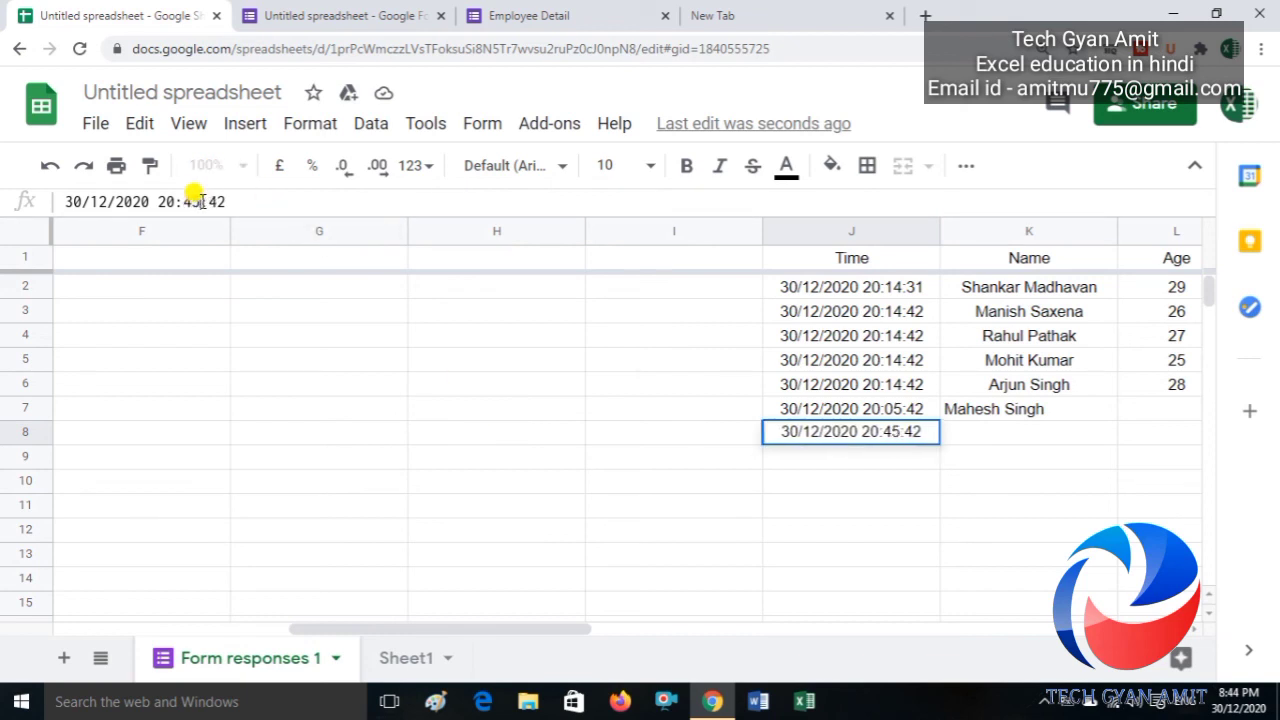
pyautogui.press('Return')
pyautogui.press('Up')
pyautogui.press('Right')
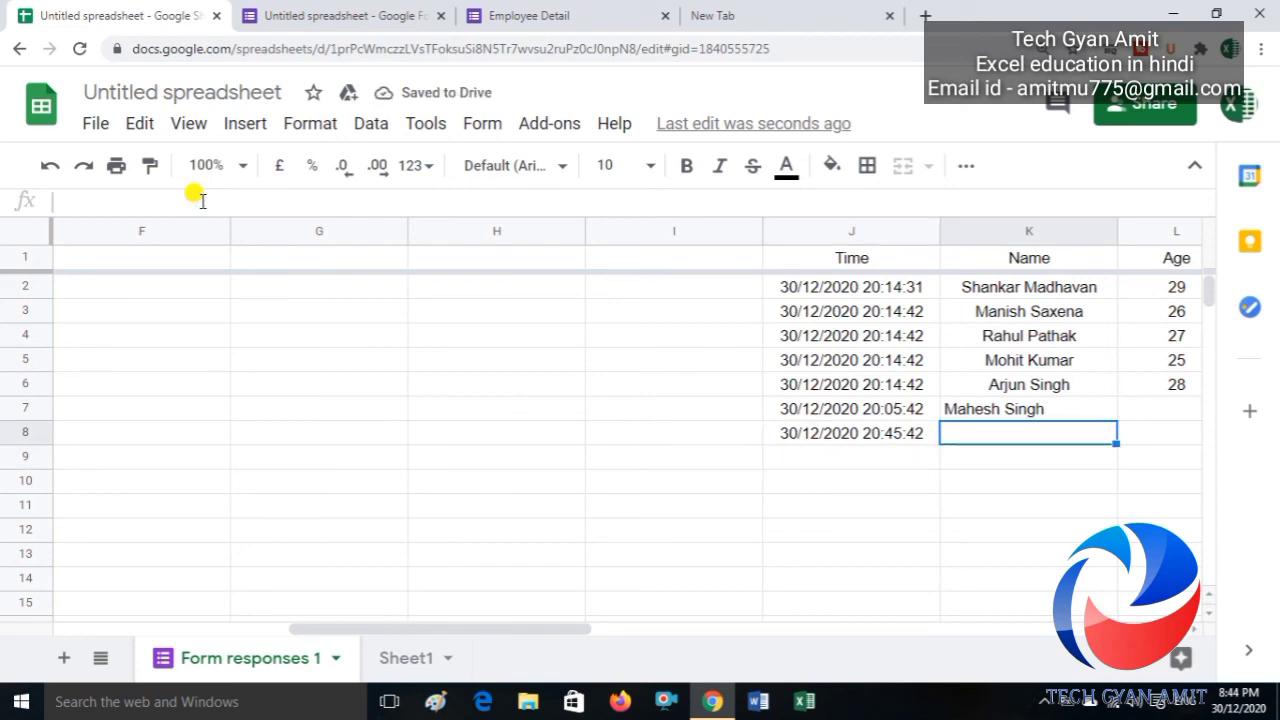
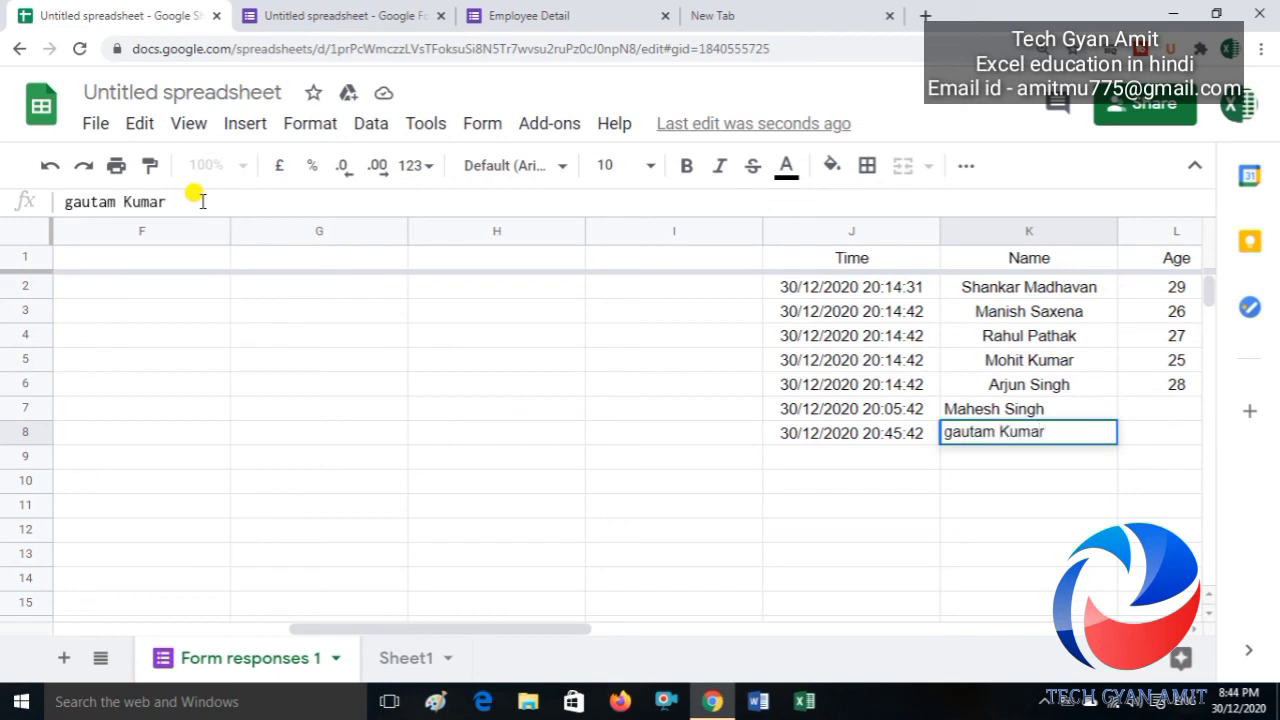
# Step: Enter the new employee's name, age 25, position 'Sore incharge' and mobile number in row 8
pyautogui.press('Tab')
pyautogui.write('25')
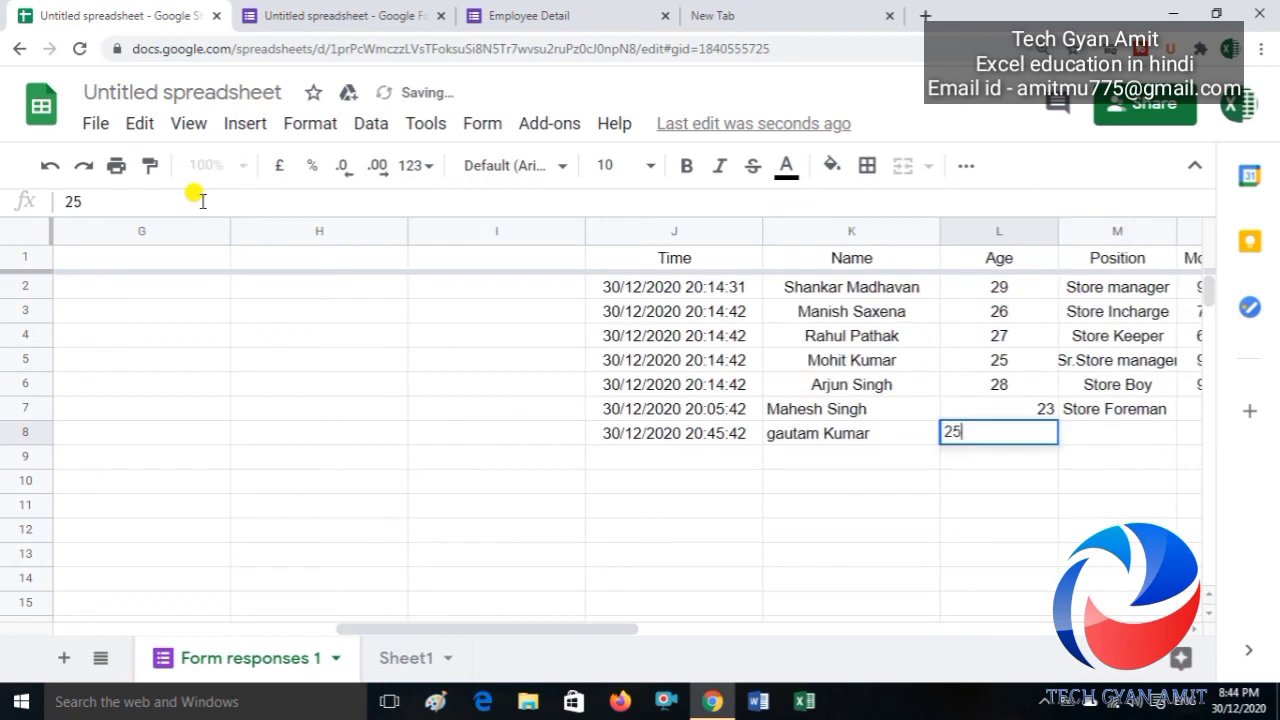
pyautogui.press('Tab')
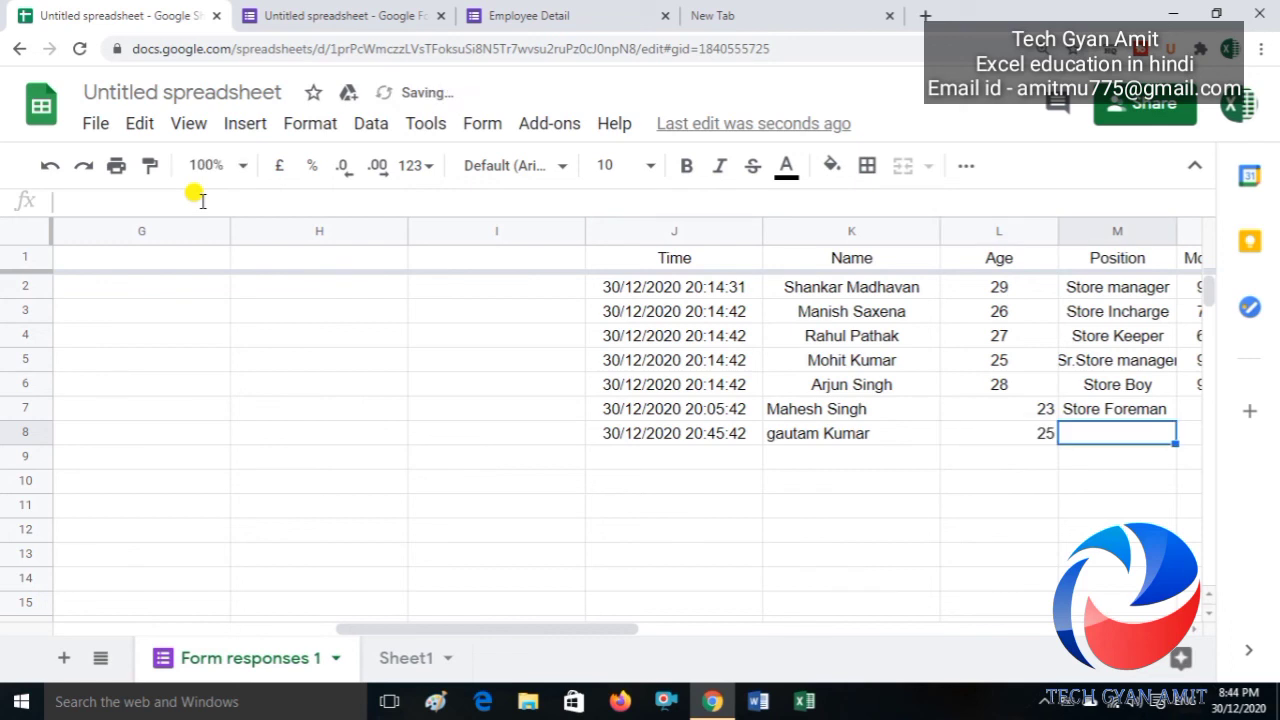
pyautogui.write('S')
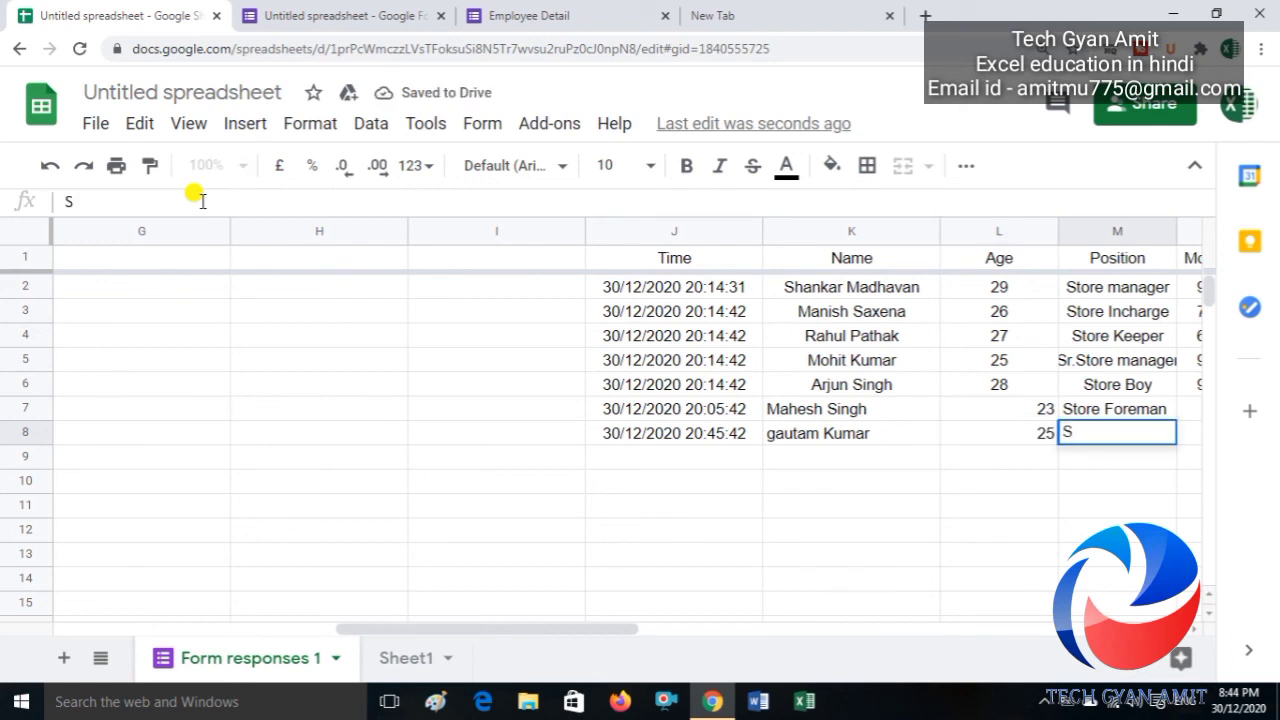
pyautogui.write('ore incharg')
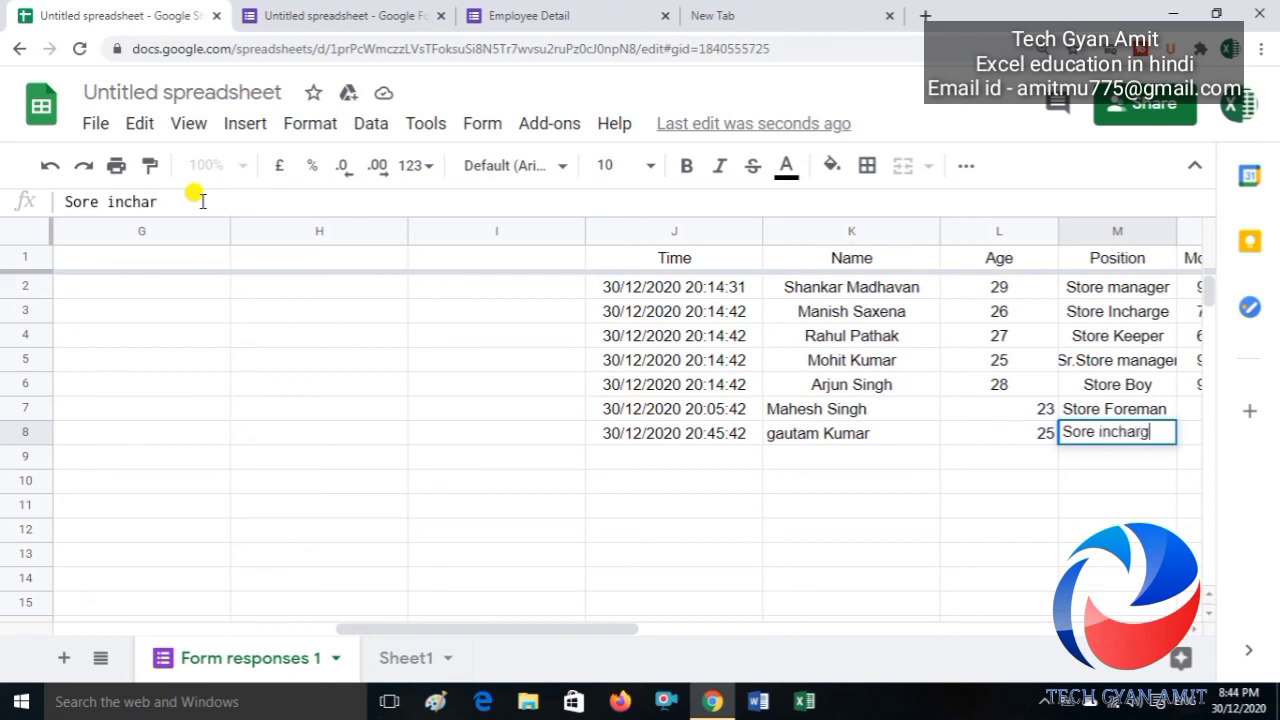
pyautogui.write('e')
pyautogui.press('Tab')
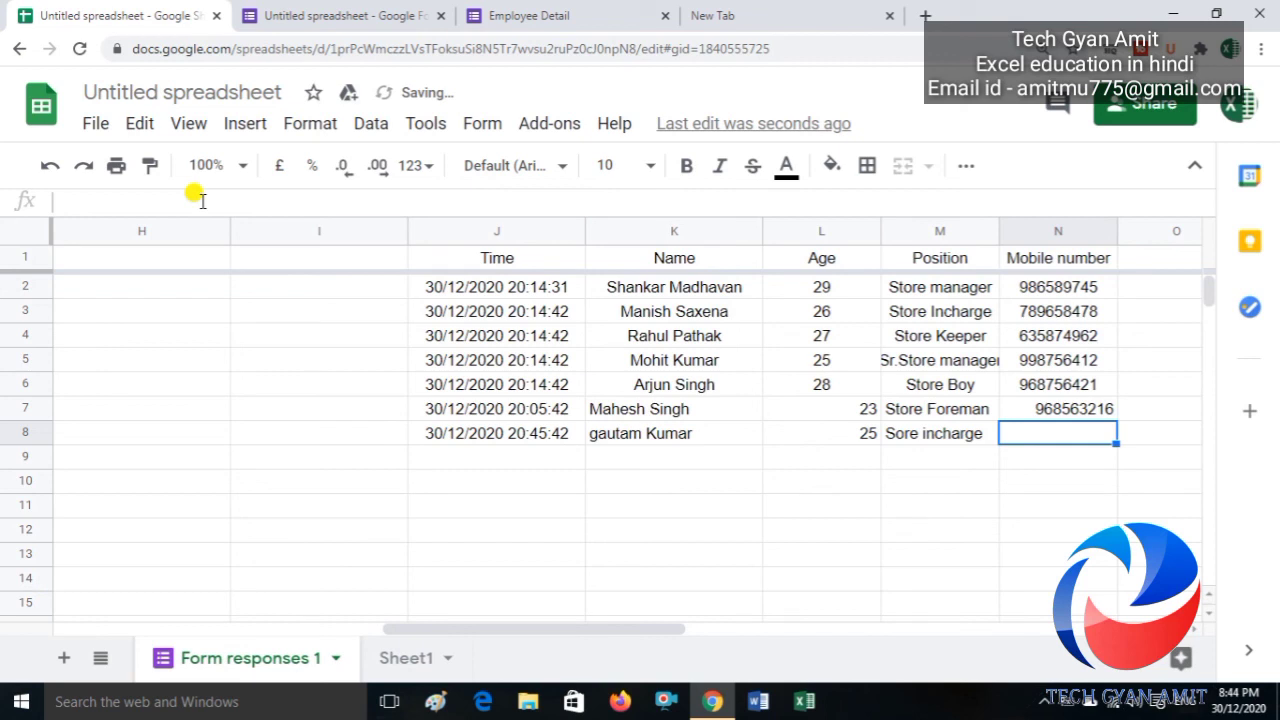
pyautogui.write('789632')
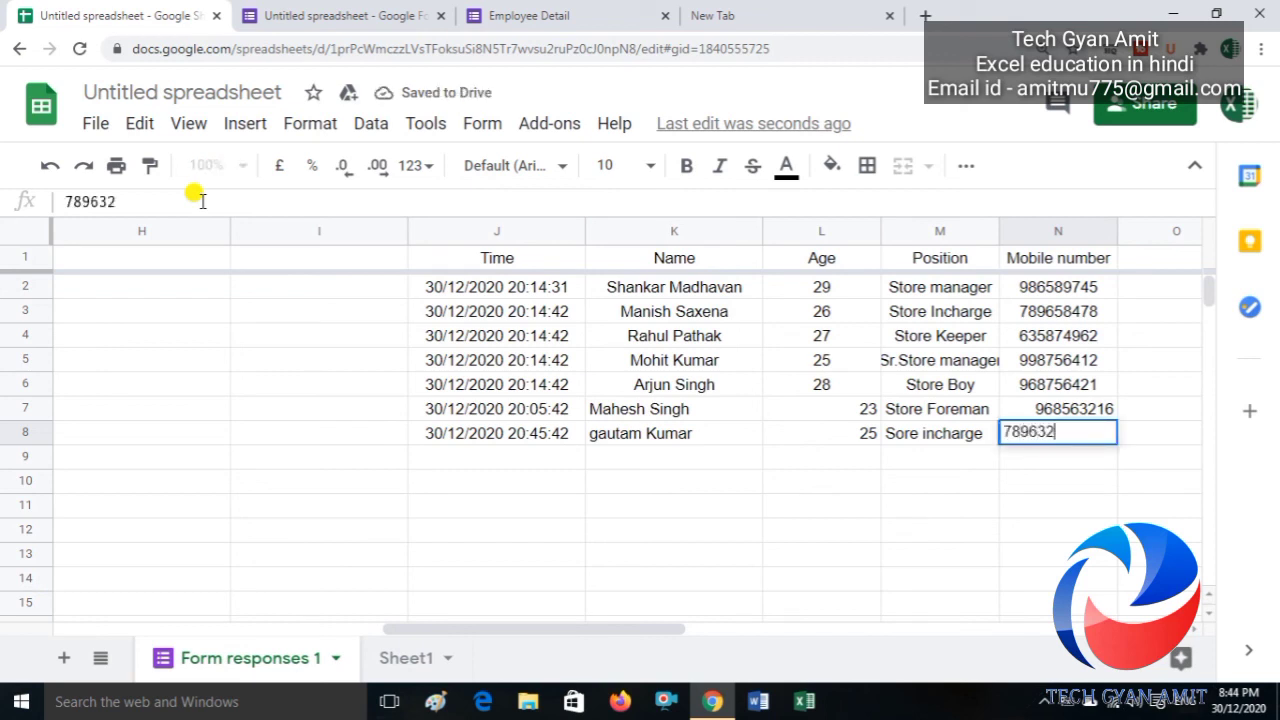
pyautogui.write('56')
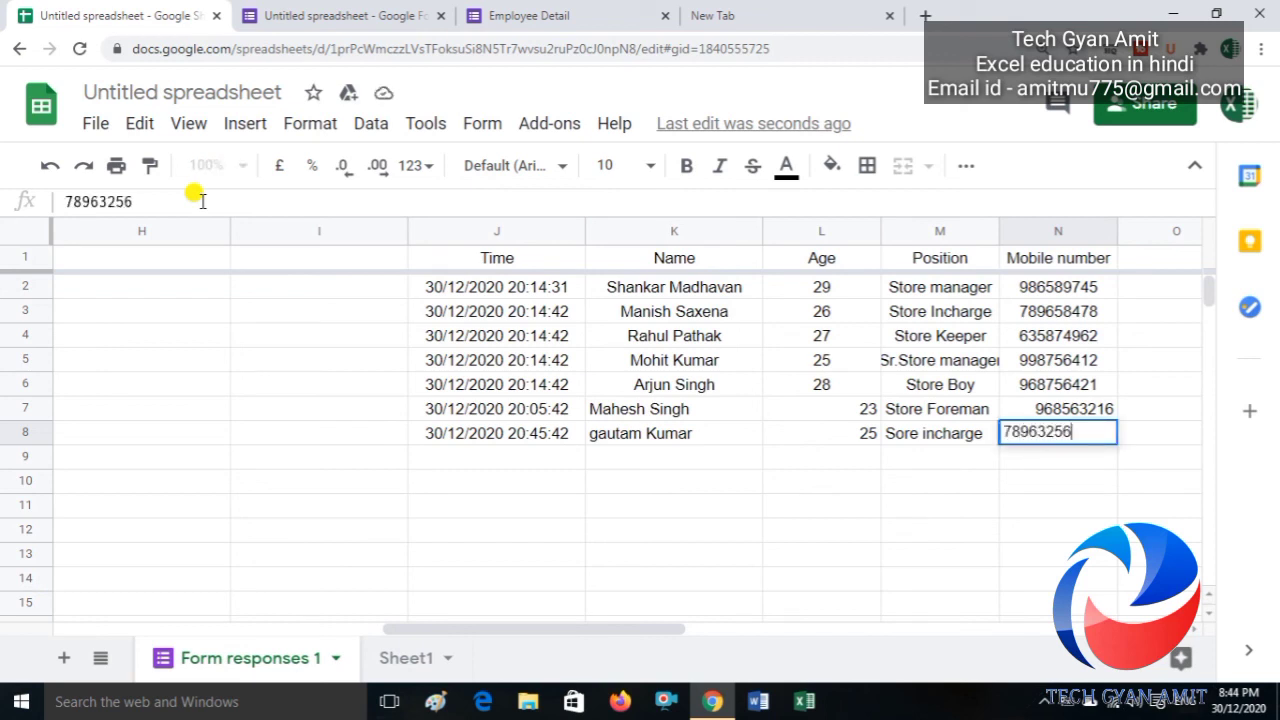
pyautogui.press('Return')
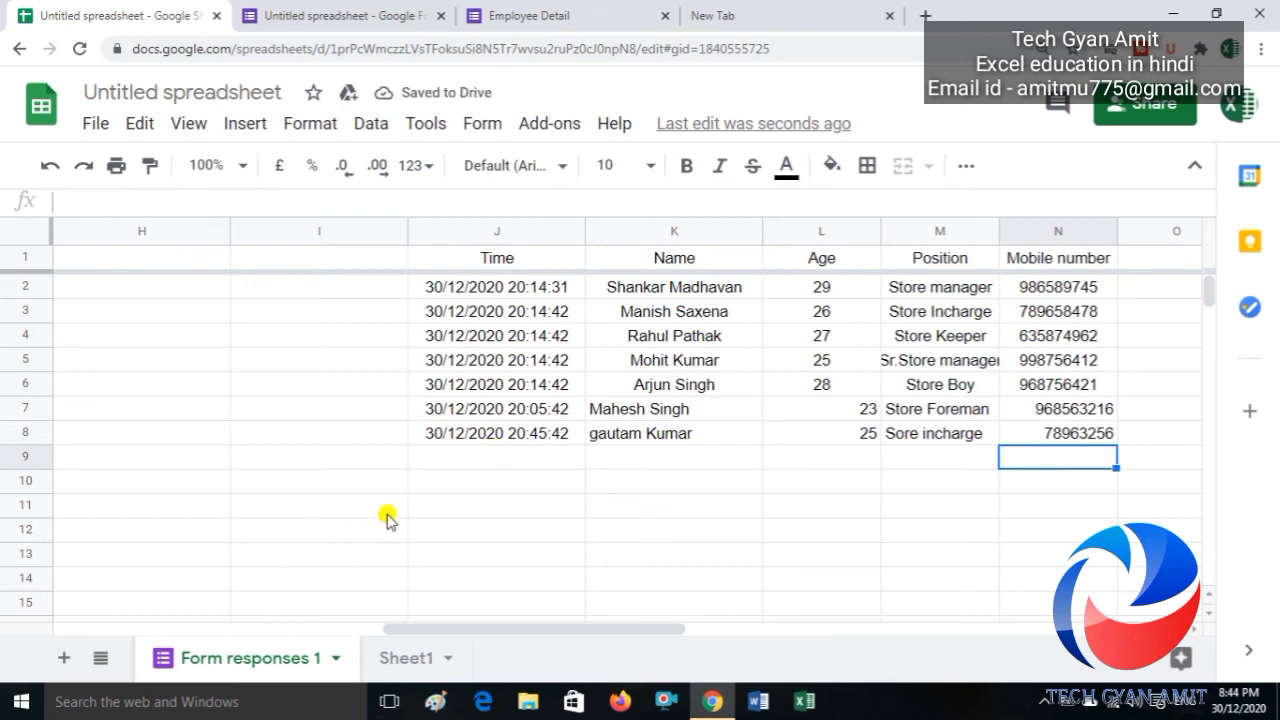
# Step: Verify Sheet1's merged table now ends with the 20:45:42 Sore incharge row, then return to the QUERY formula
pyautogui.click(418, 660)
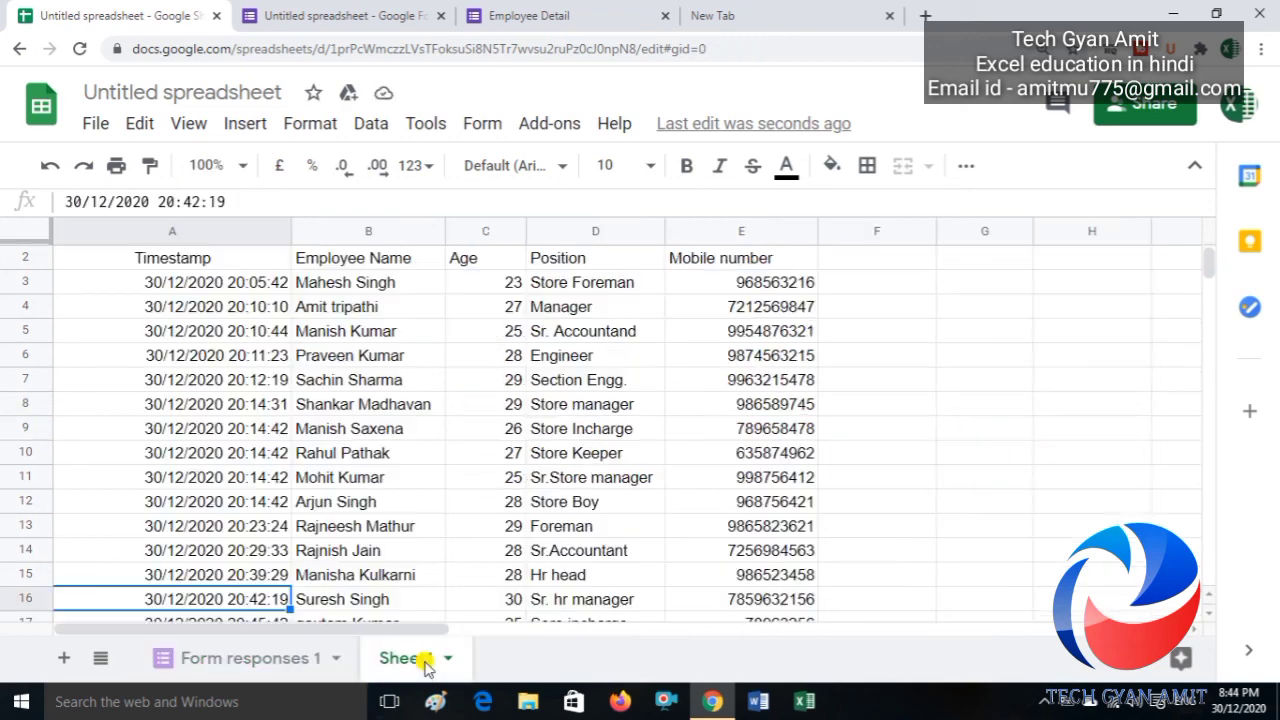
pyautogui.press('Down')
pyautogui.press('Down')
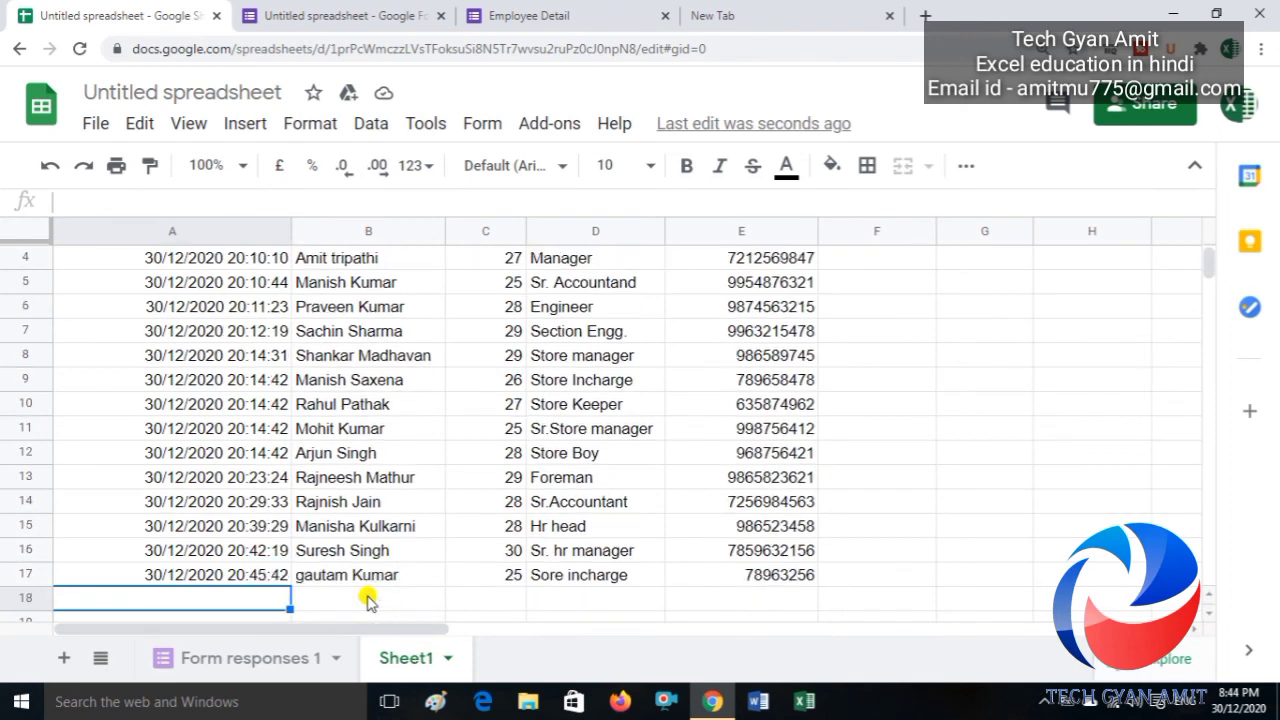
pyautogui.press('Up')
pyautogui.press('Right')
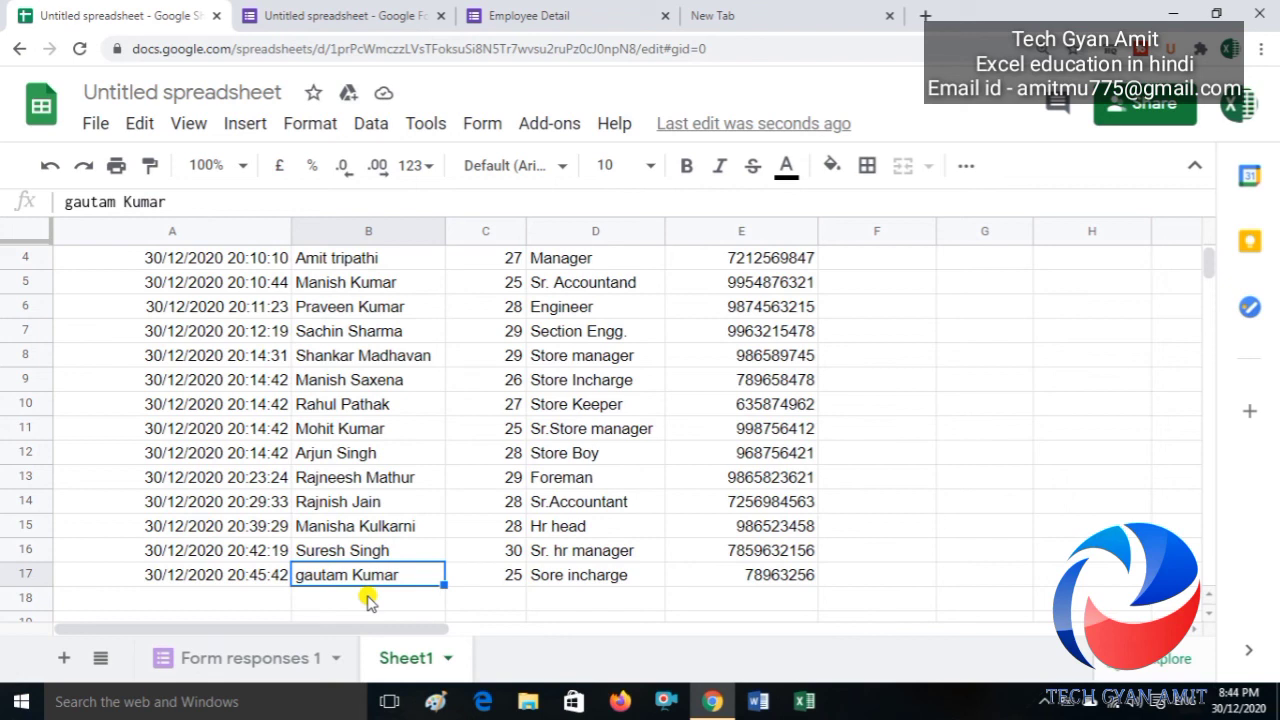
pyautogui.press('Left')
pyautogui.hotkey('ctrl', 'Up')
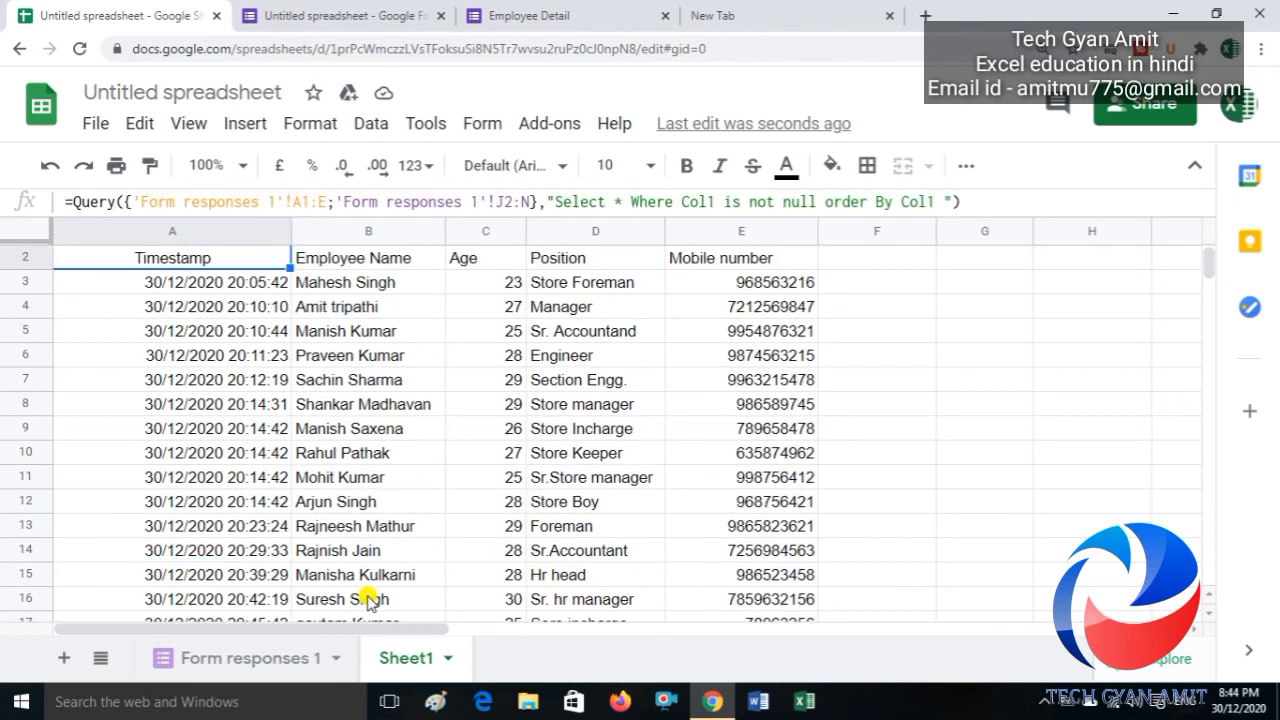